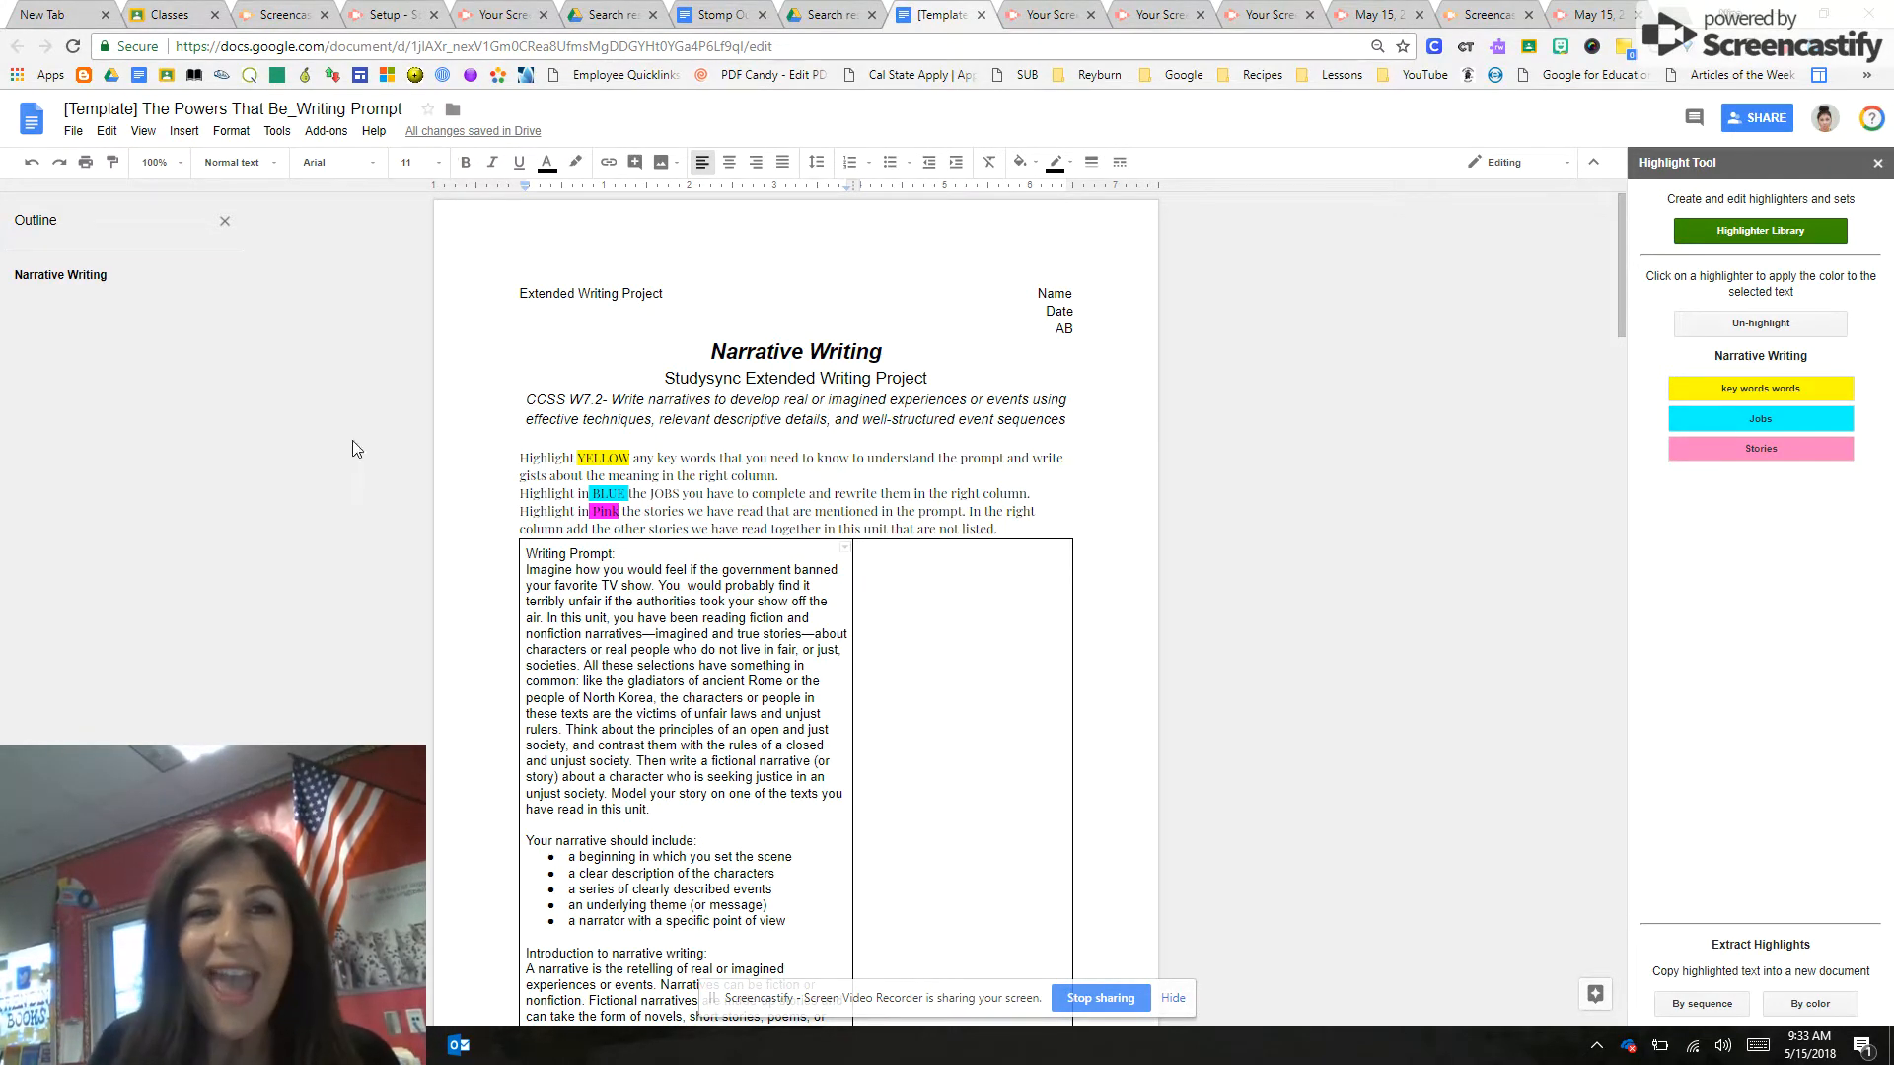
# Search the add-on store for highlighting tools, review the Highlight Tool entry, and close the store.
pyautogui.click(323, 132)
pyautogui.moveTo(367, 287)
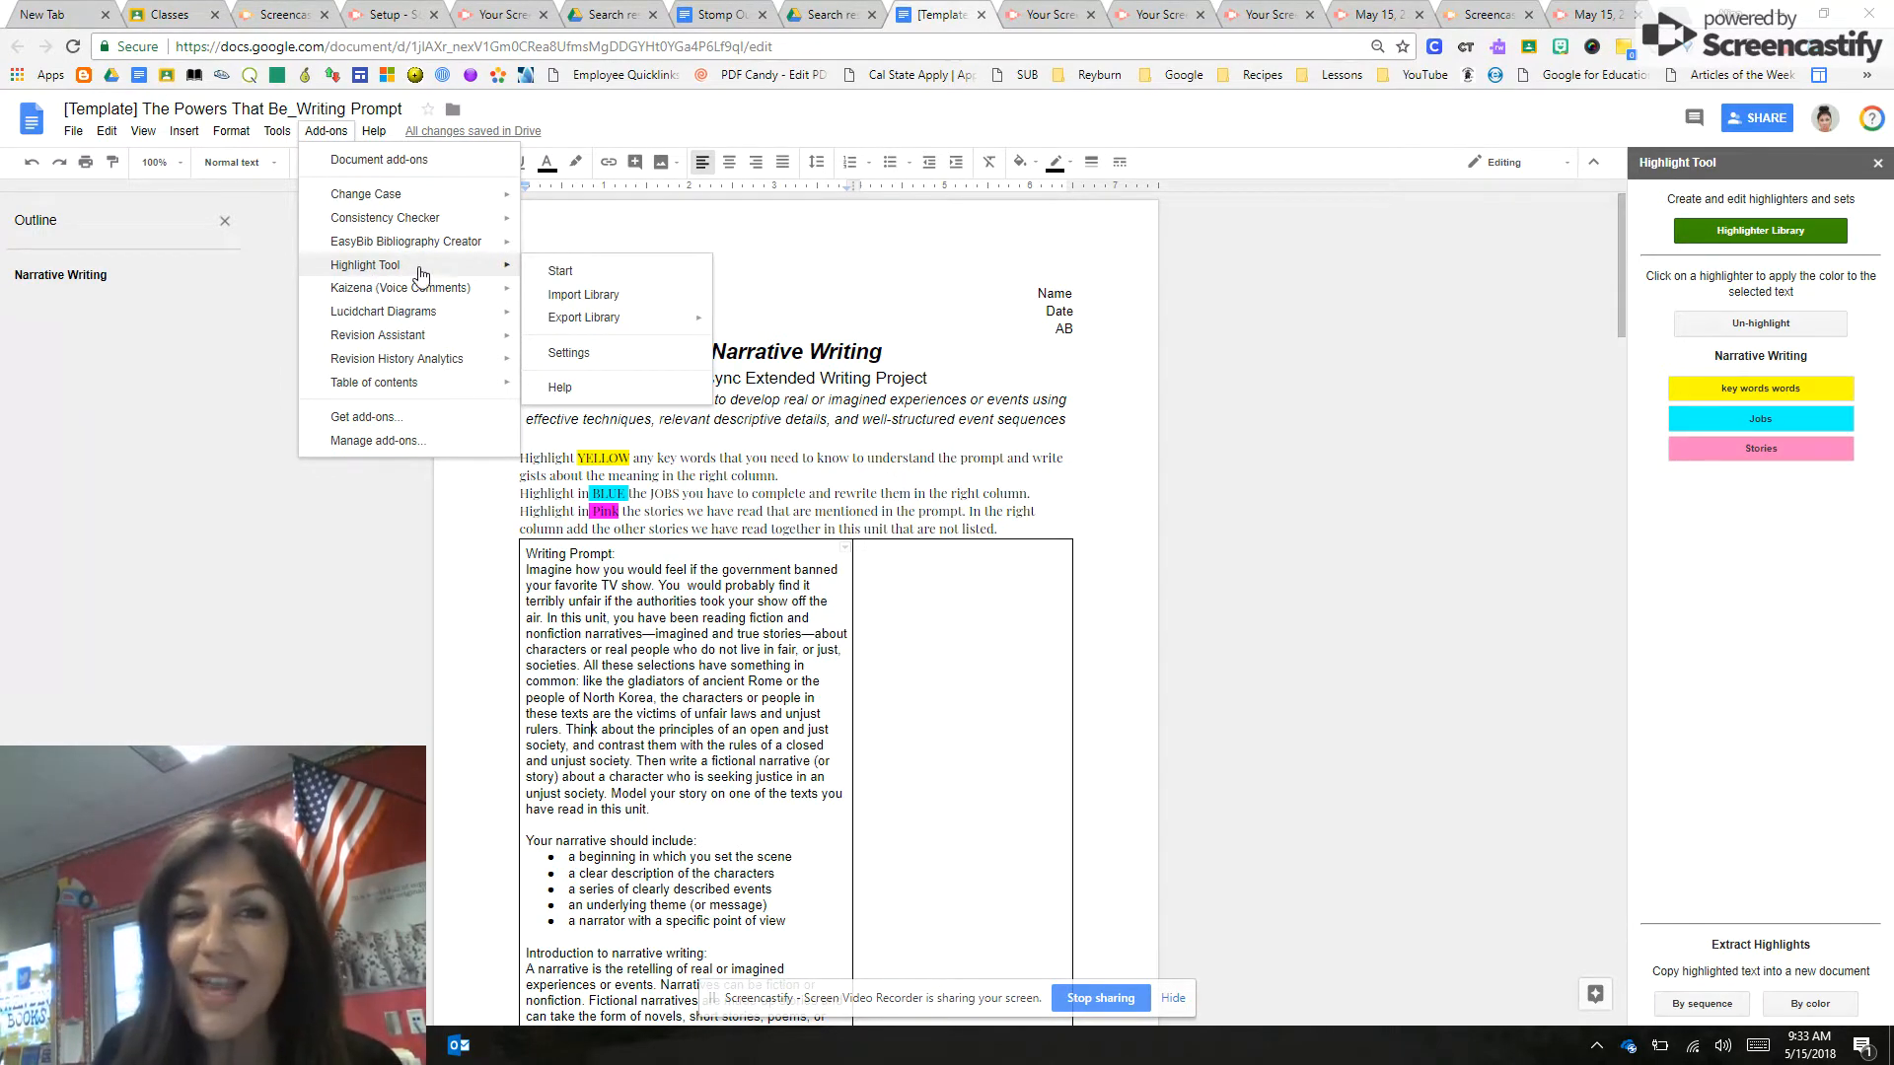
pyautogui.click(406, 426)
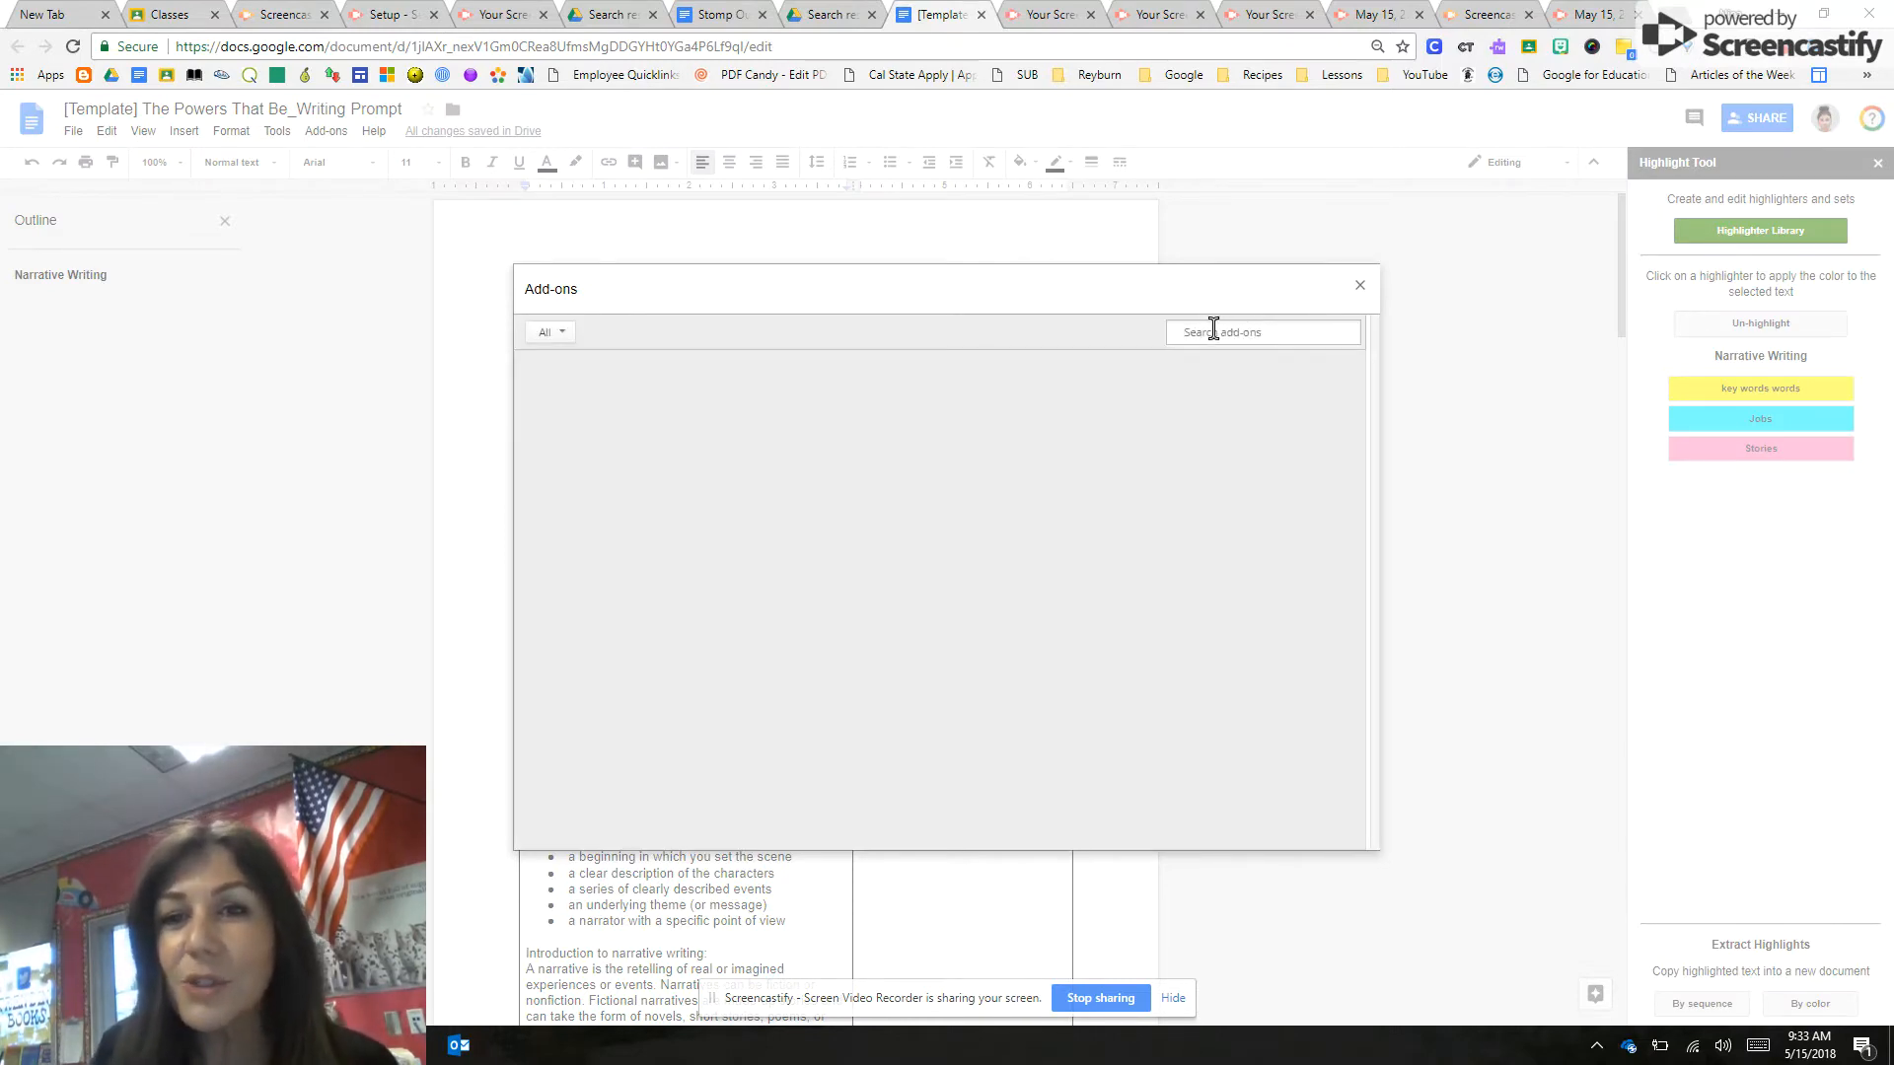
pyautogui.click(1214, 331)
pyautogui.write('highlighting tools')
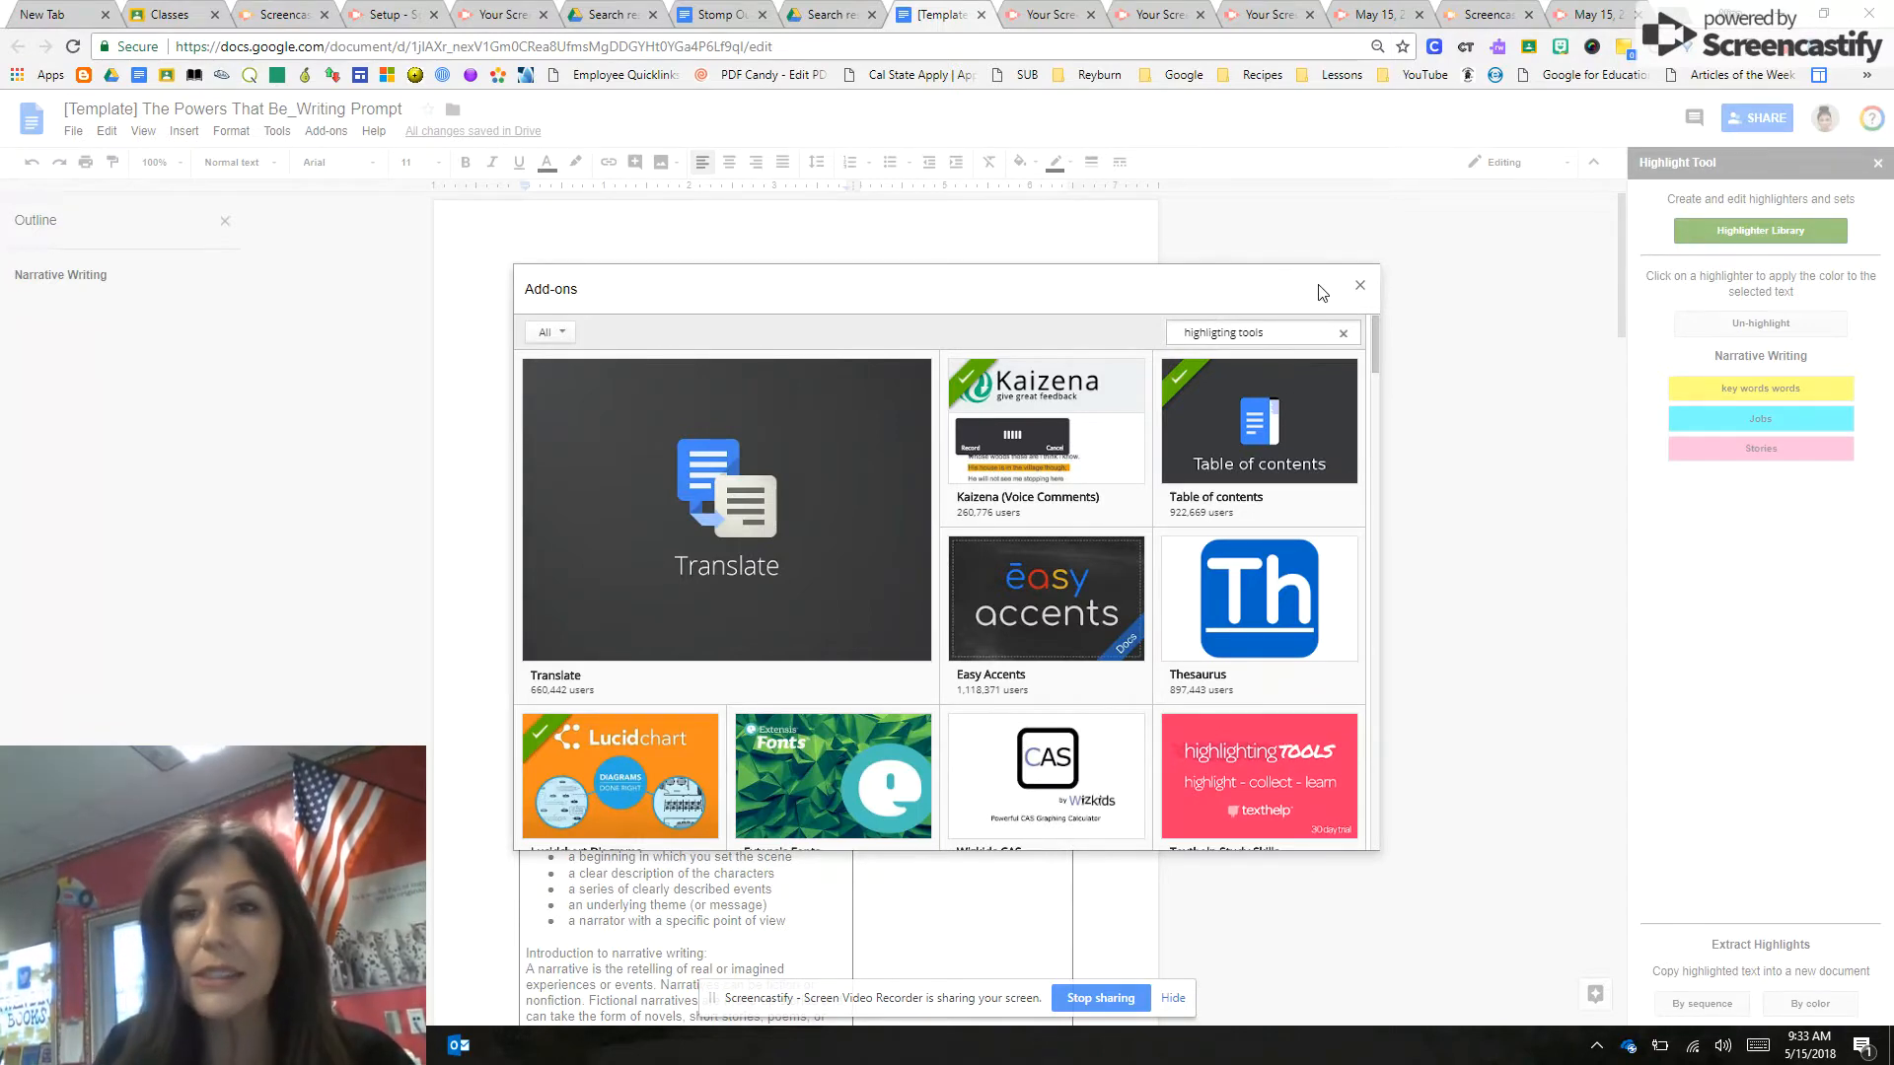
pyautogui.press('Return')
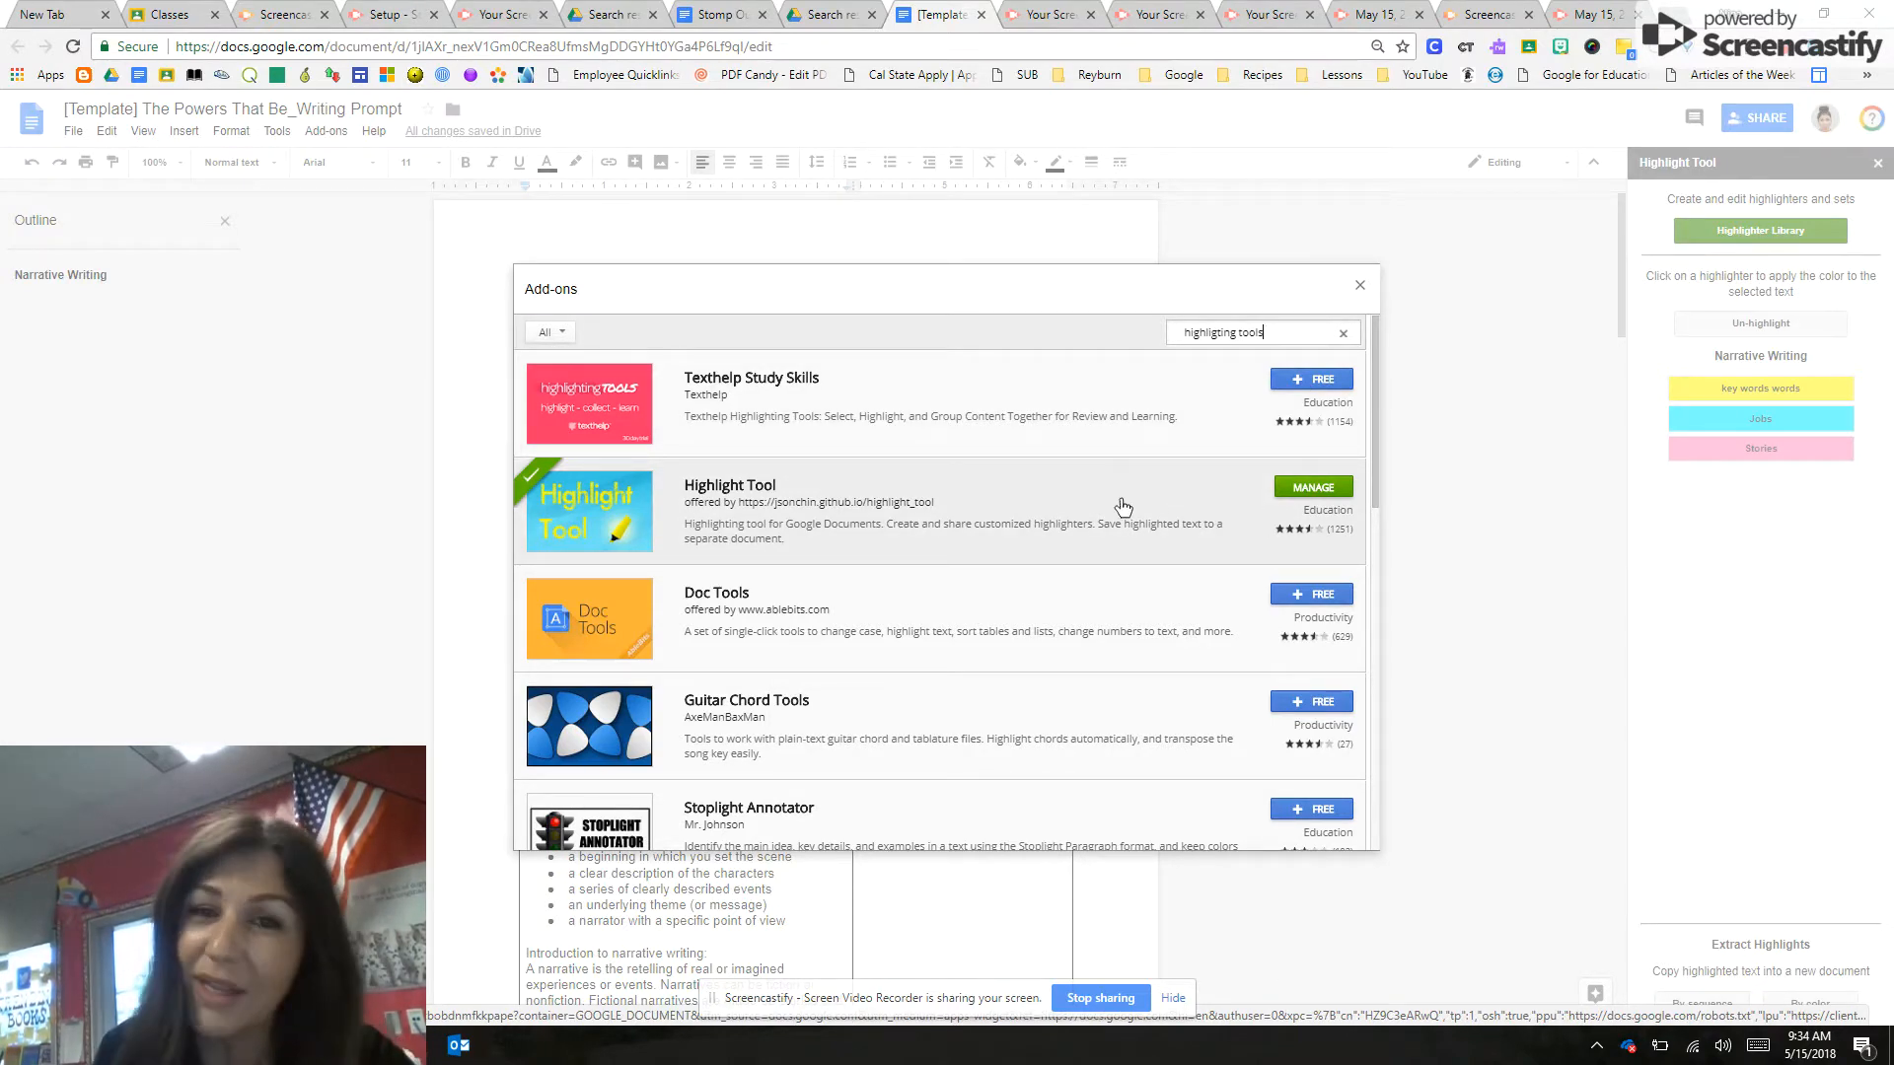
pyautogui.click(1359, 286)
# Start the Highlight Tool add-on and open its Highlighter Library.
pyautogui.click(328, 133)
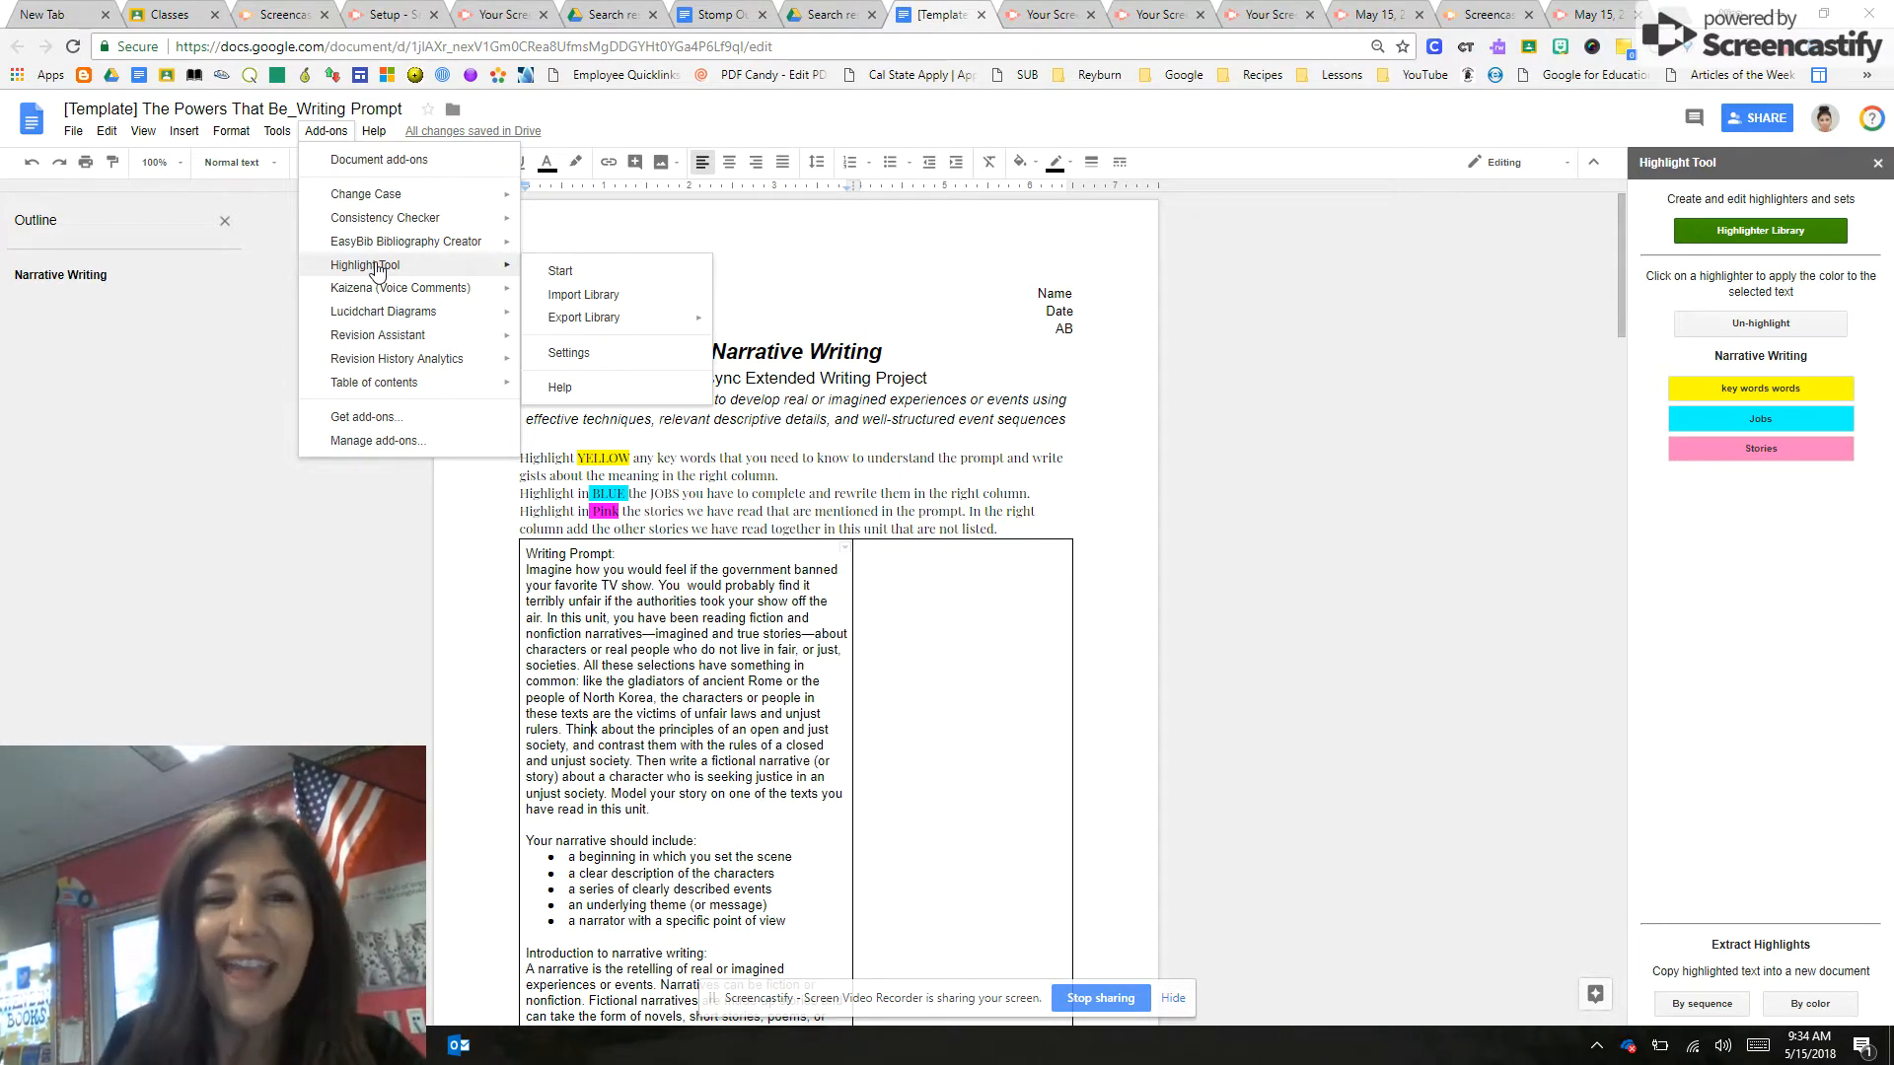
pyautogui.click(558, 272)
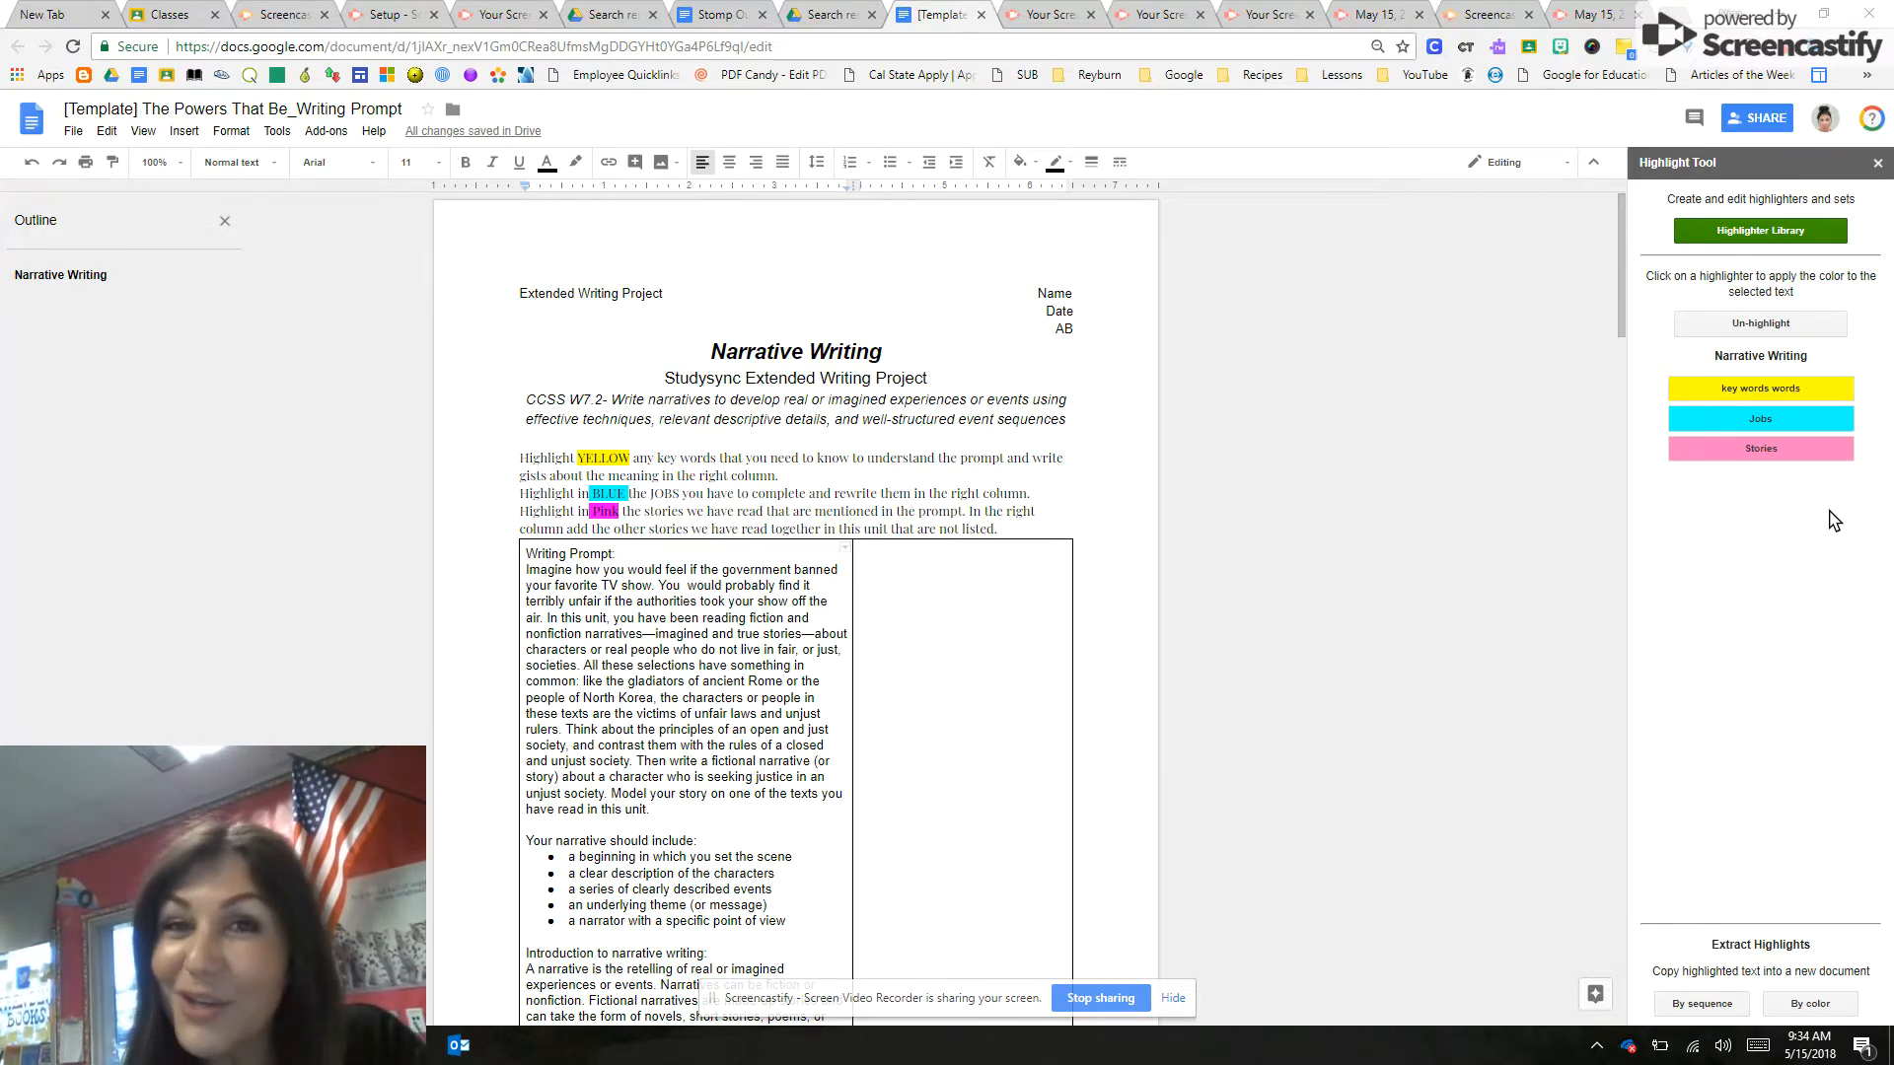
pyautogui.click(1764, 235)
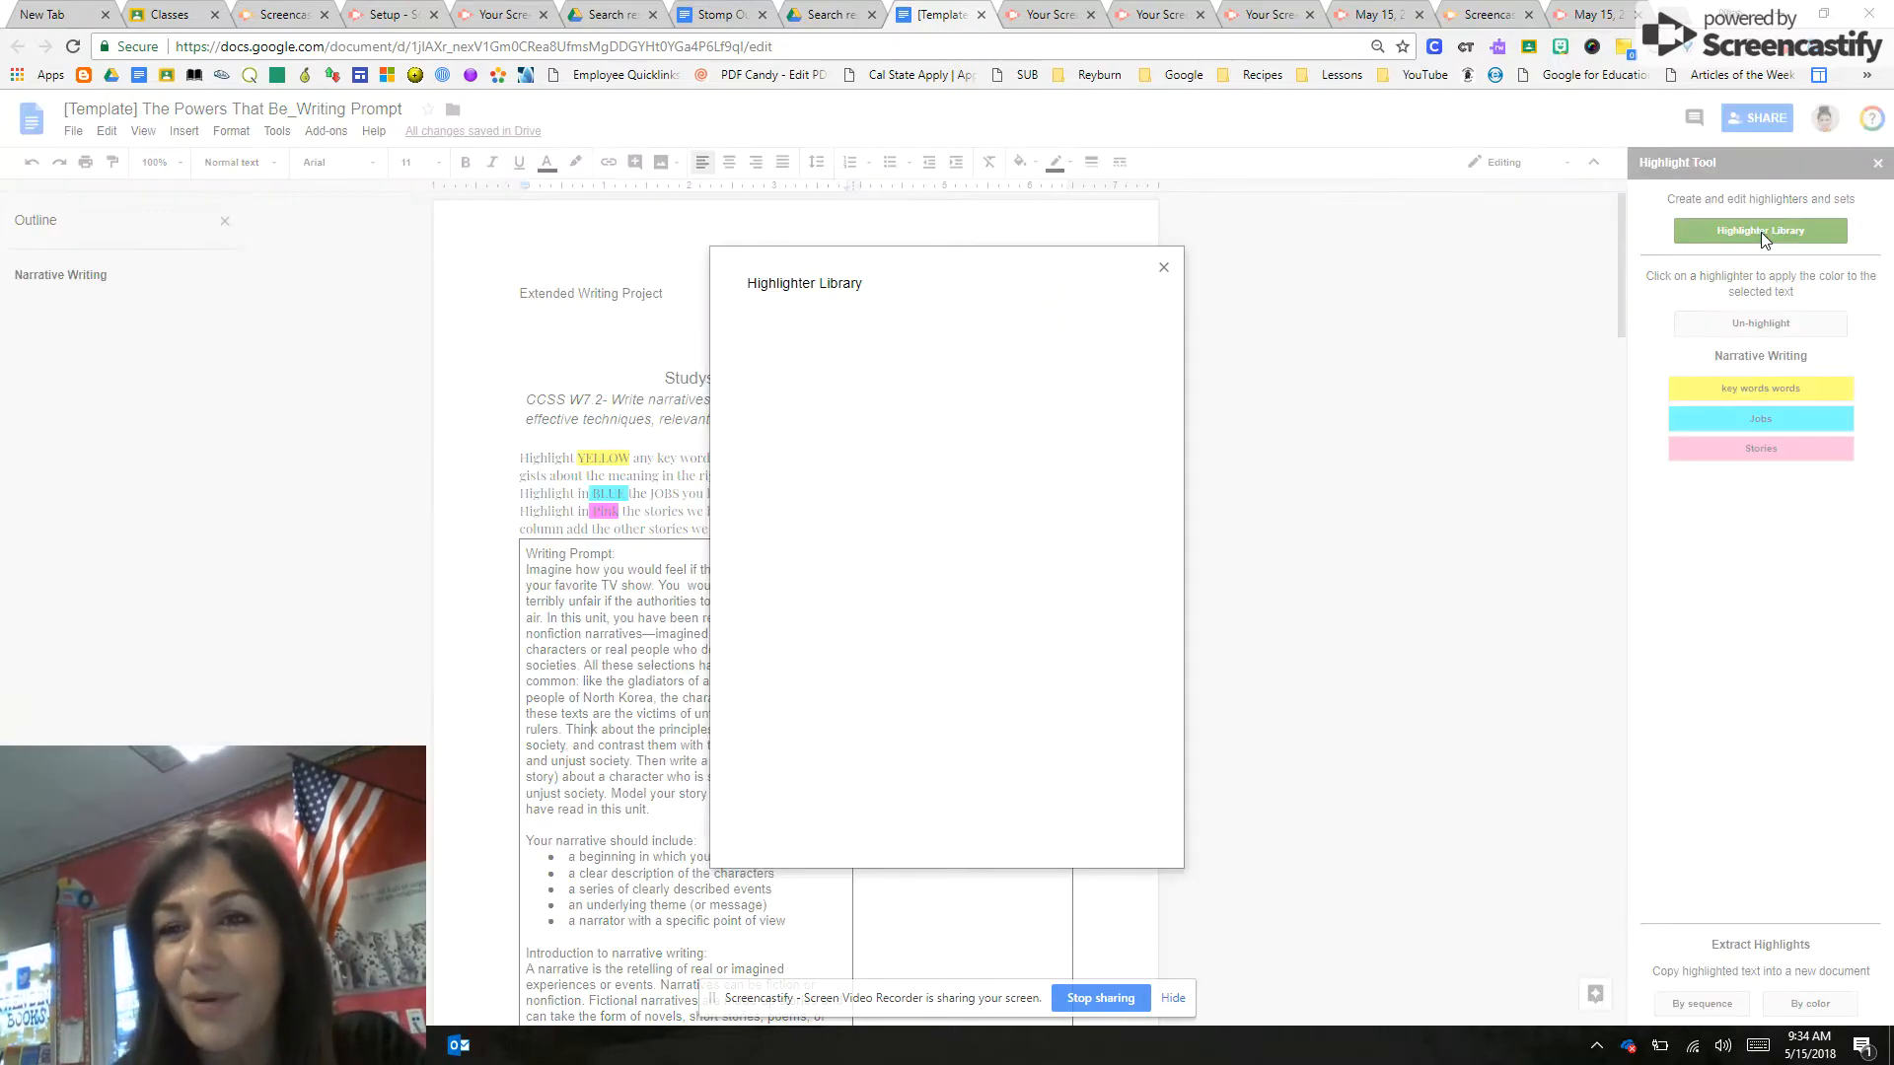
# Delete the last three highlighter sets in the library: the argumentative claim set, "Annotaions" and the single-highlighter "Jobs" set.
pyautogui.scroll(-5, 1075, 479)
pyautogui.moveTo(1138, 602)
pyautogui.mouseDown()
pyautogui.moveTo(1141, 756)
pyautogui.moveTo(1145, 363)
pyautogui.moveTo(1159, 762)
pyautogui.mouseUp()
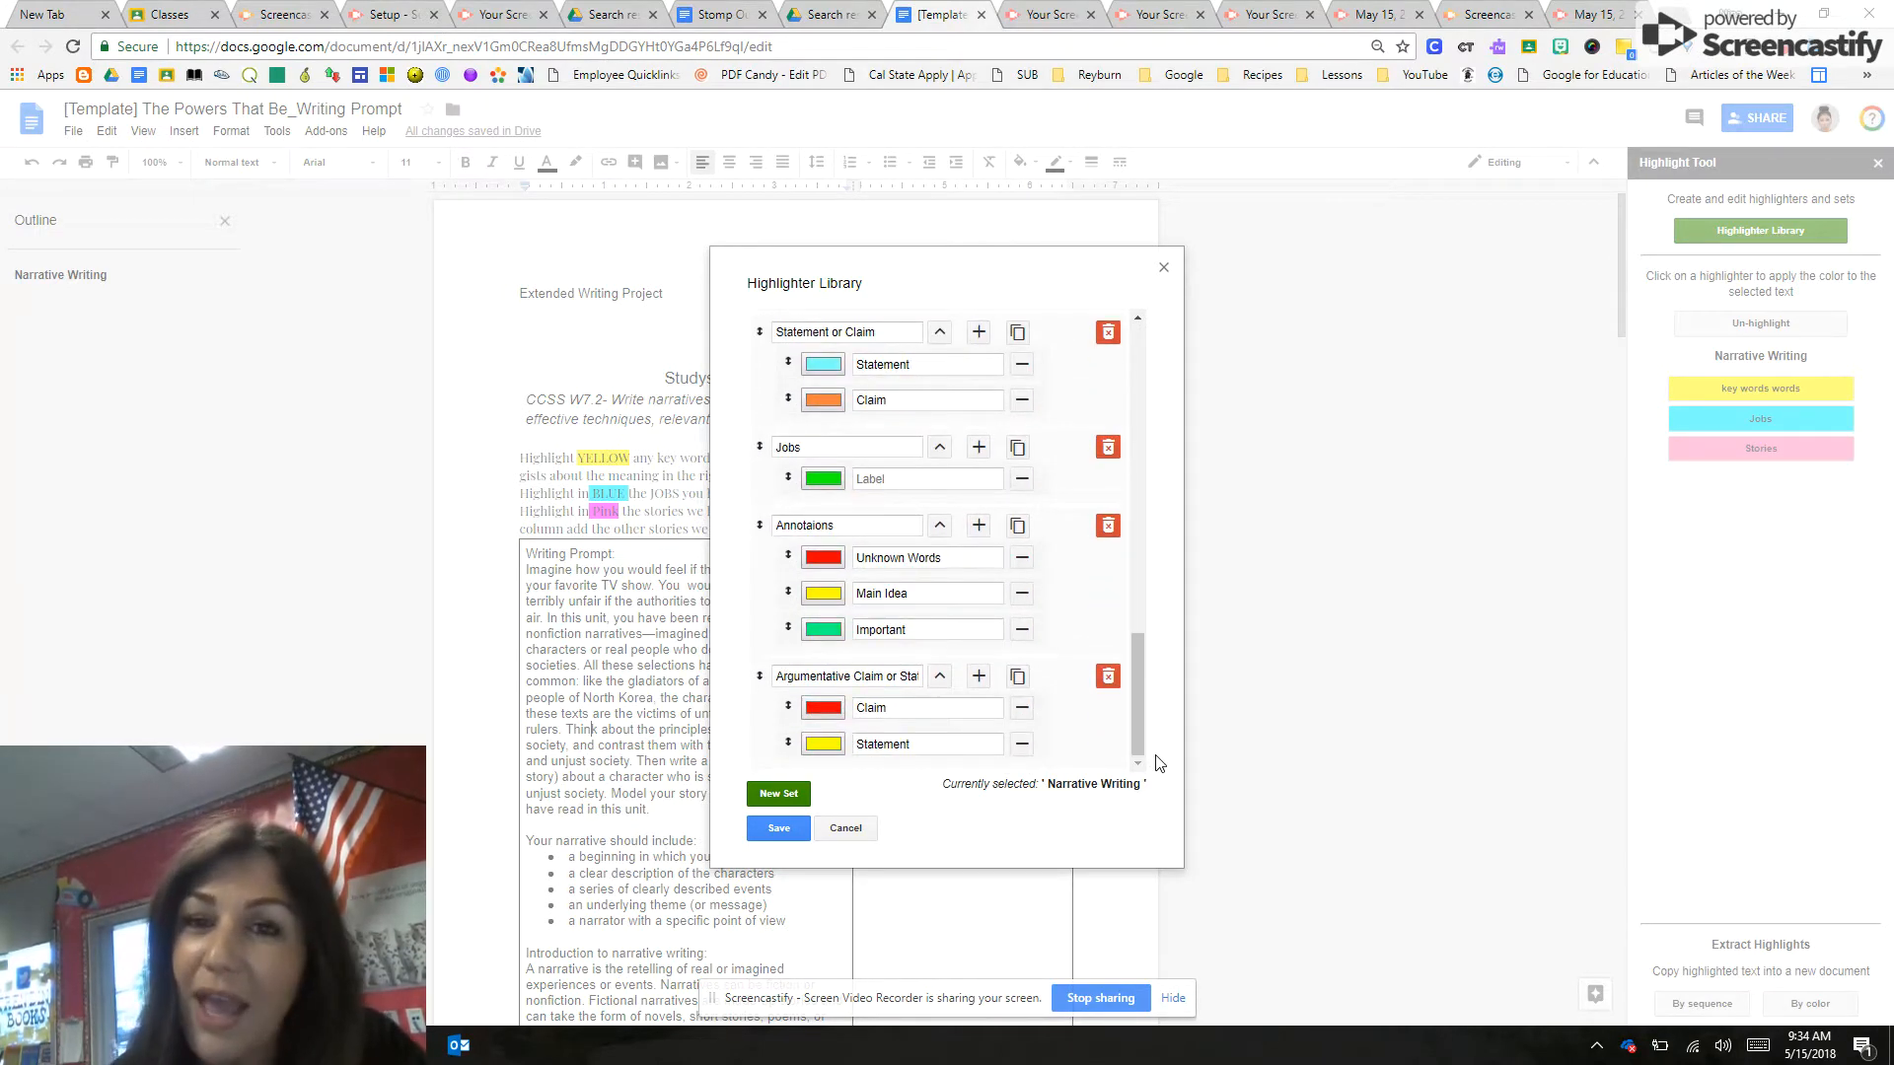
pyautogui.click(1108, 675)
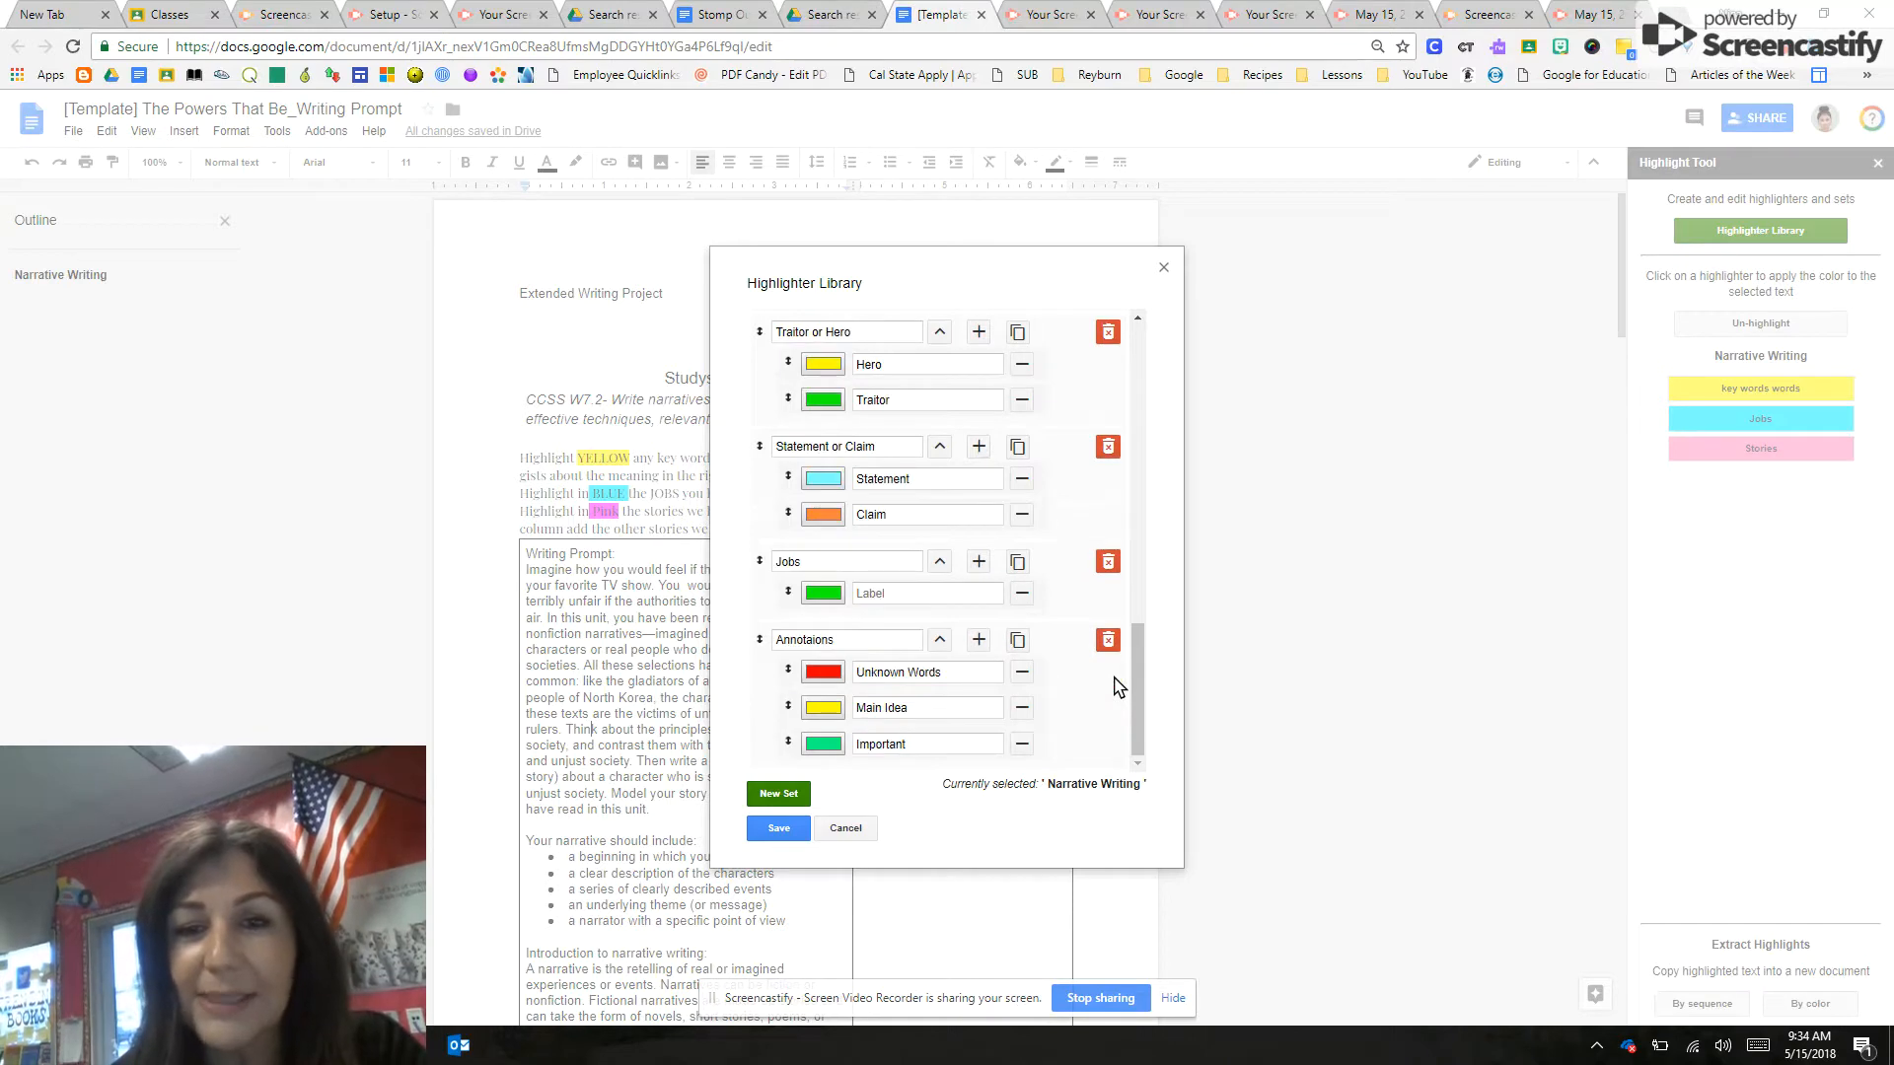
pyautogui.click(1108, 641)
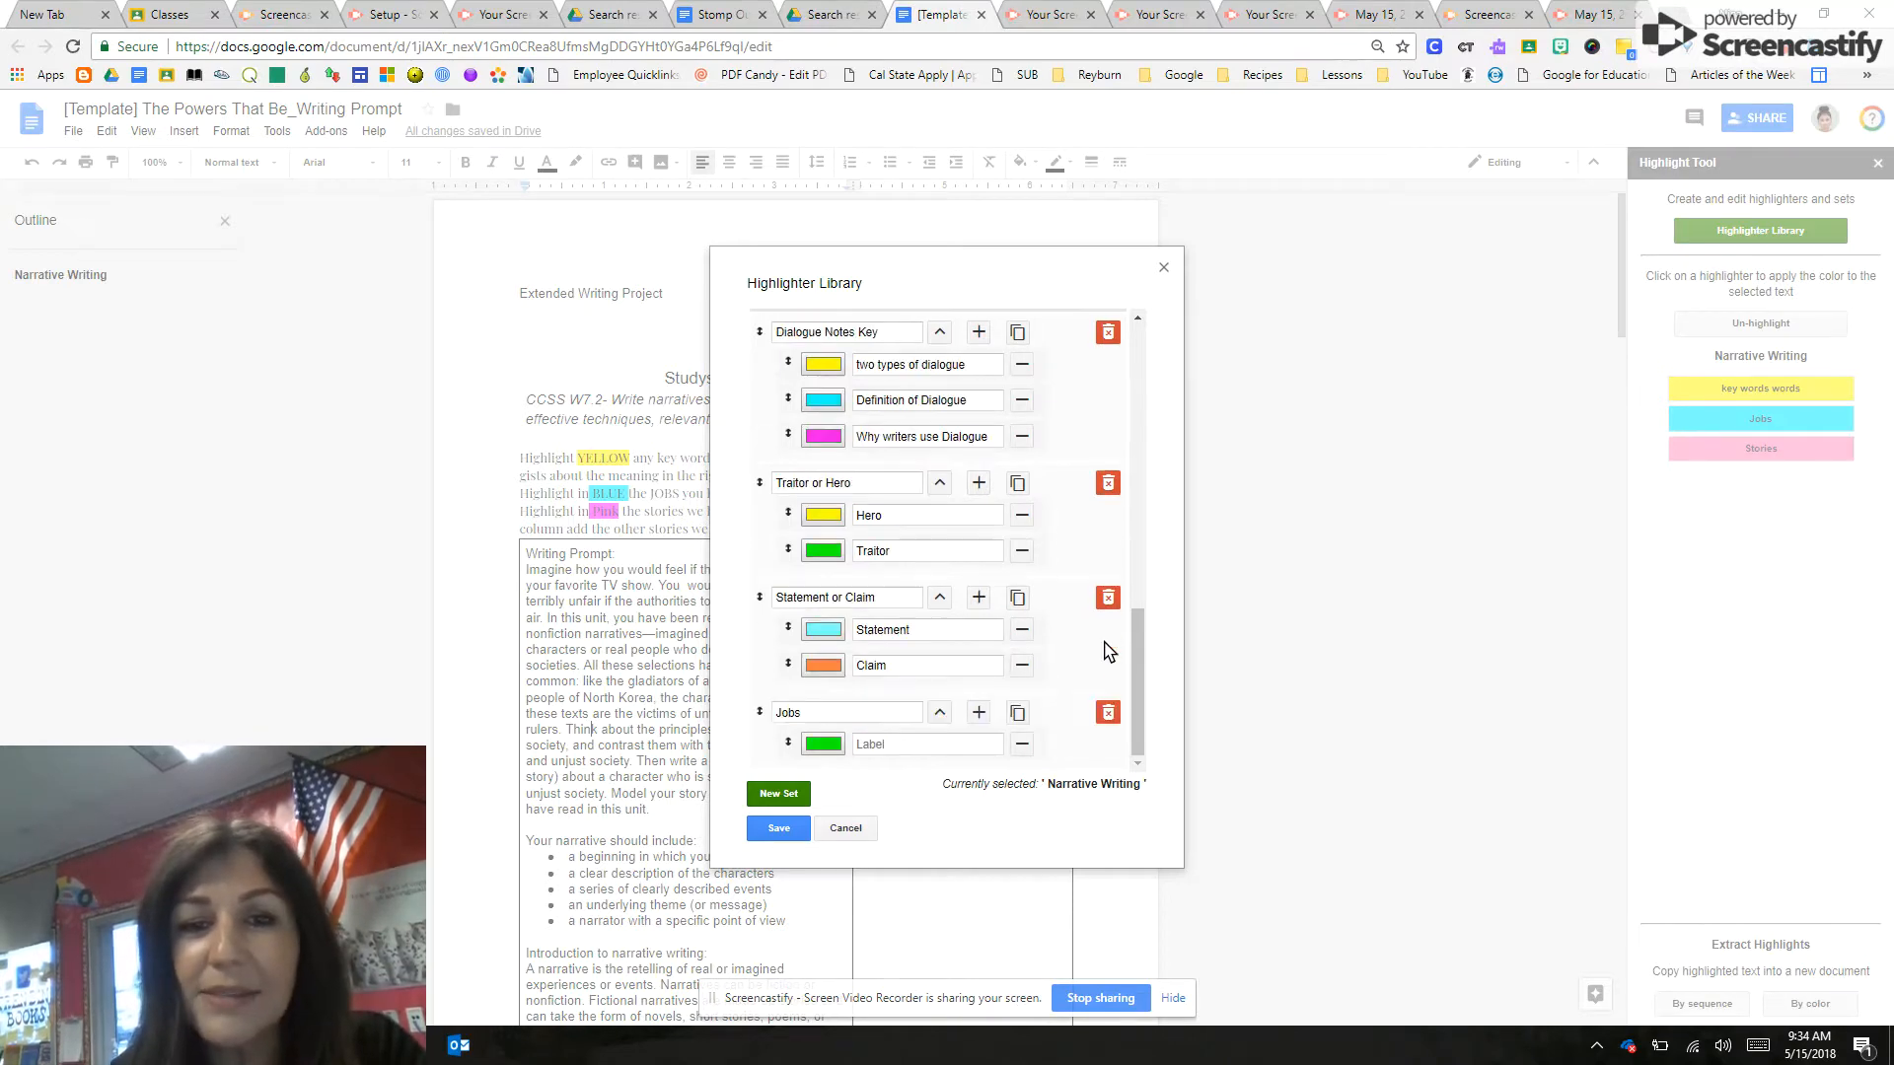
pyautogui.click(1108, 713)
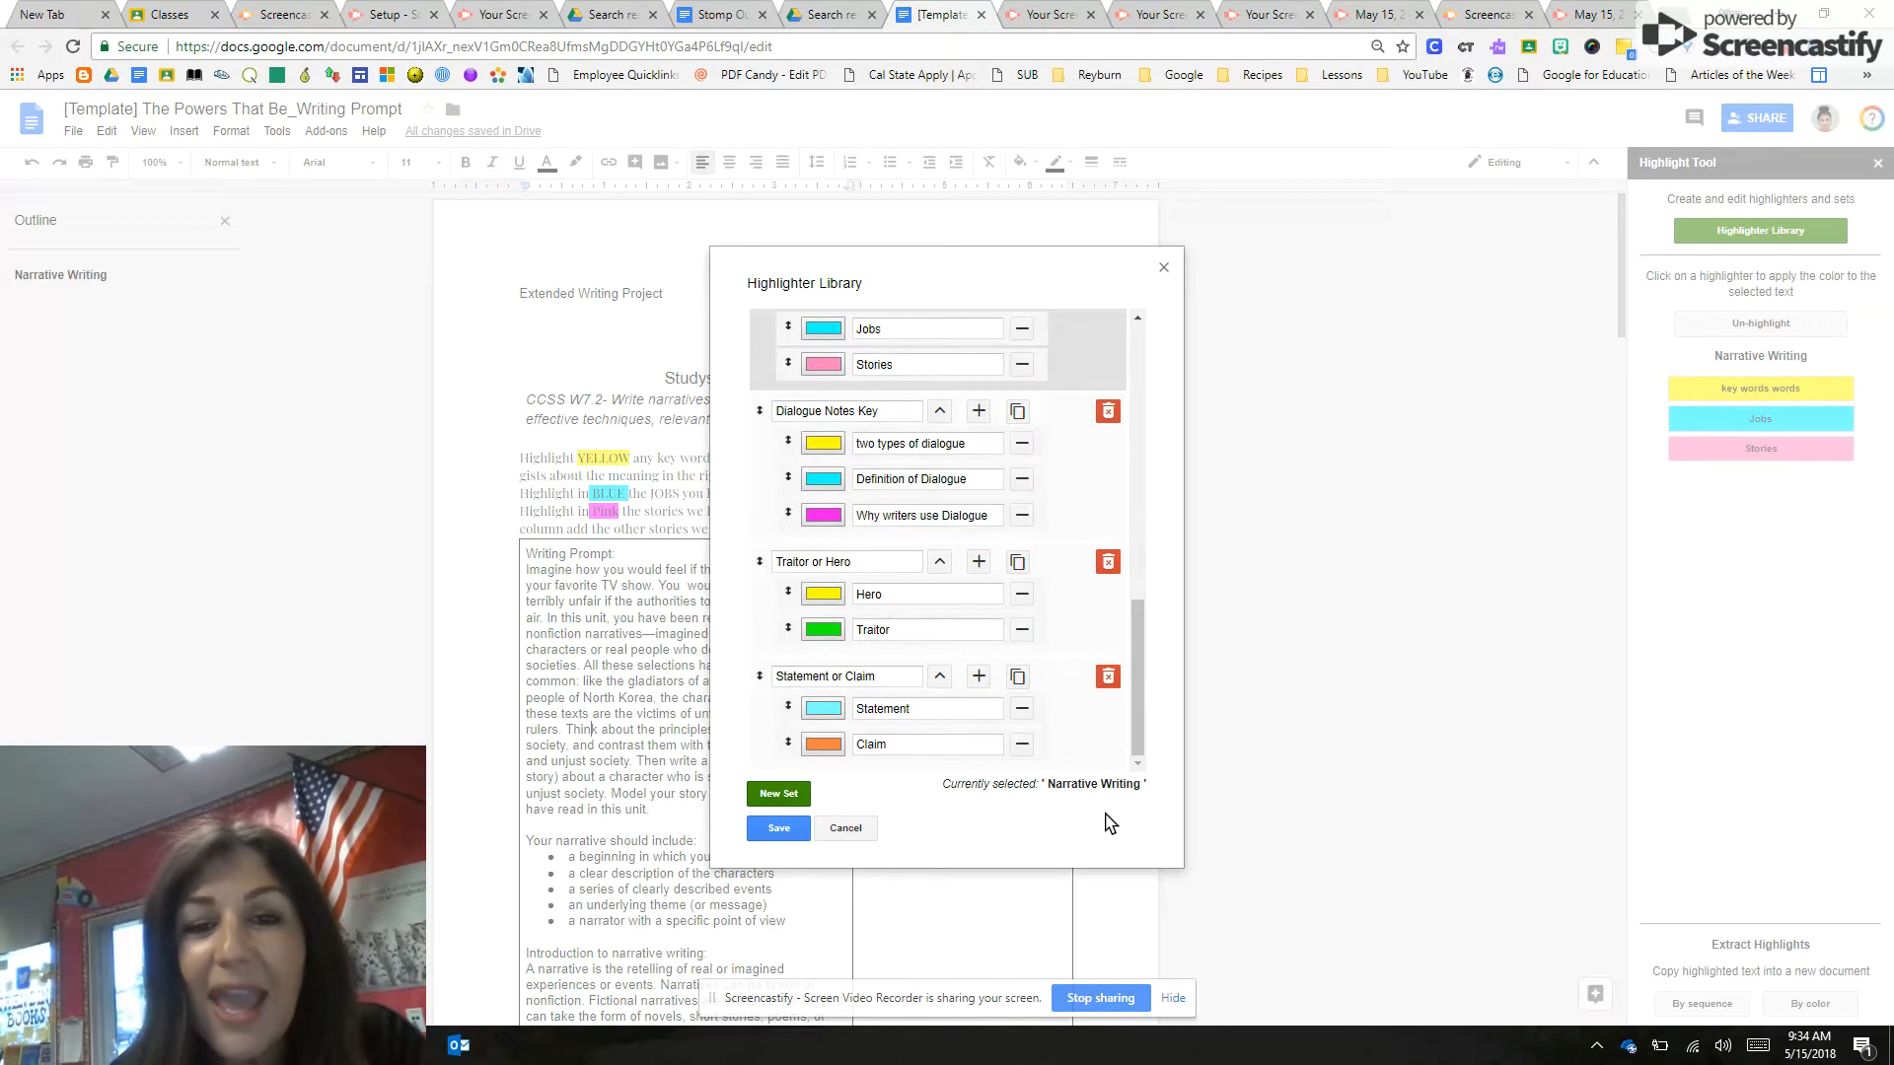
# Create a new highlighter set at the end of the library and name it "Narrative Writing".
pyautogui.click(778, 795)
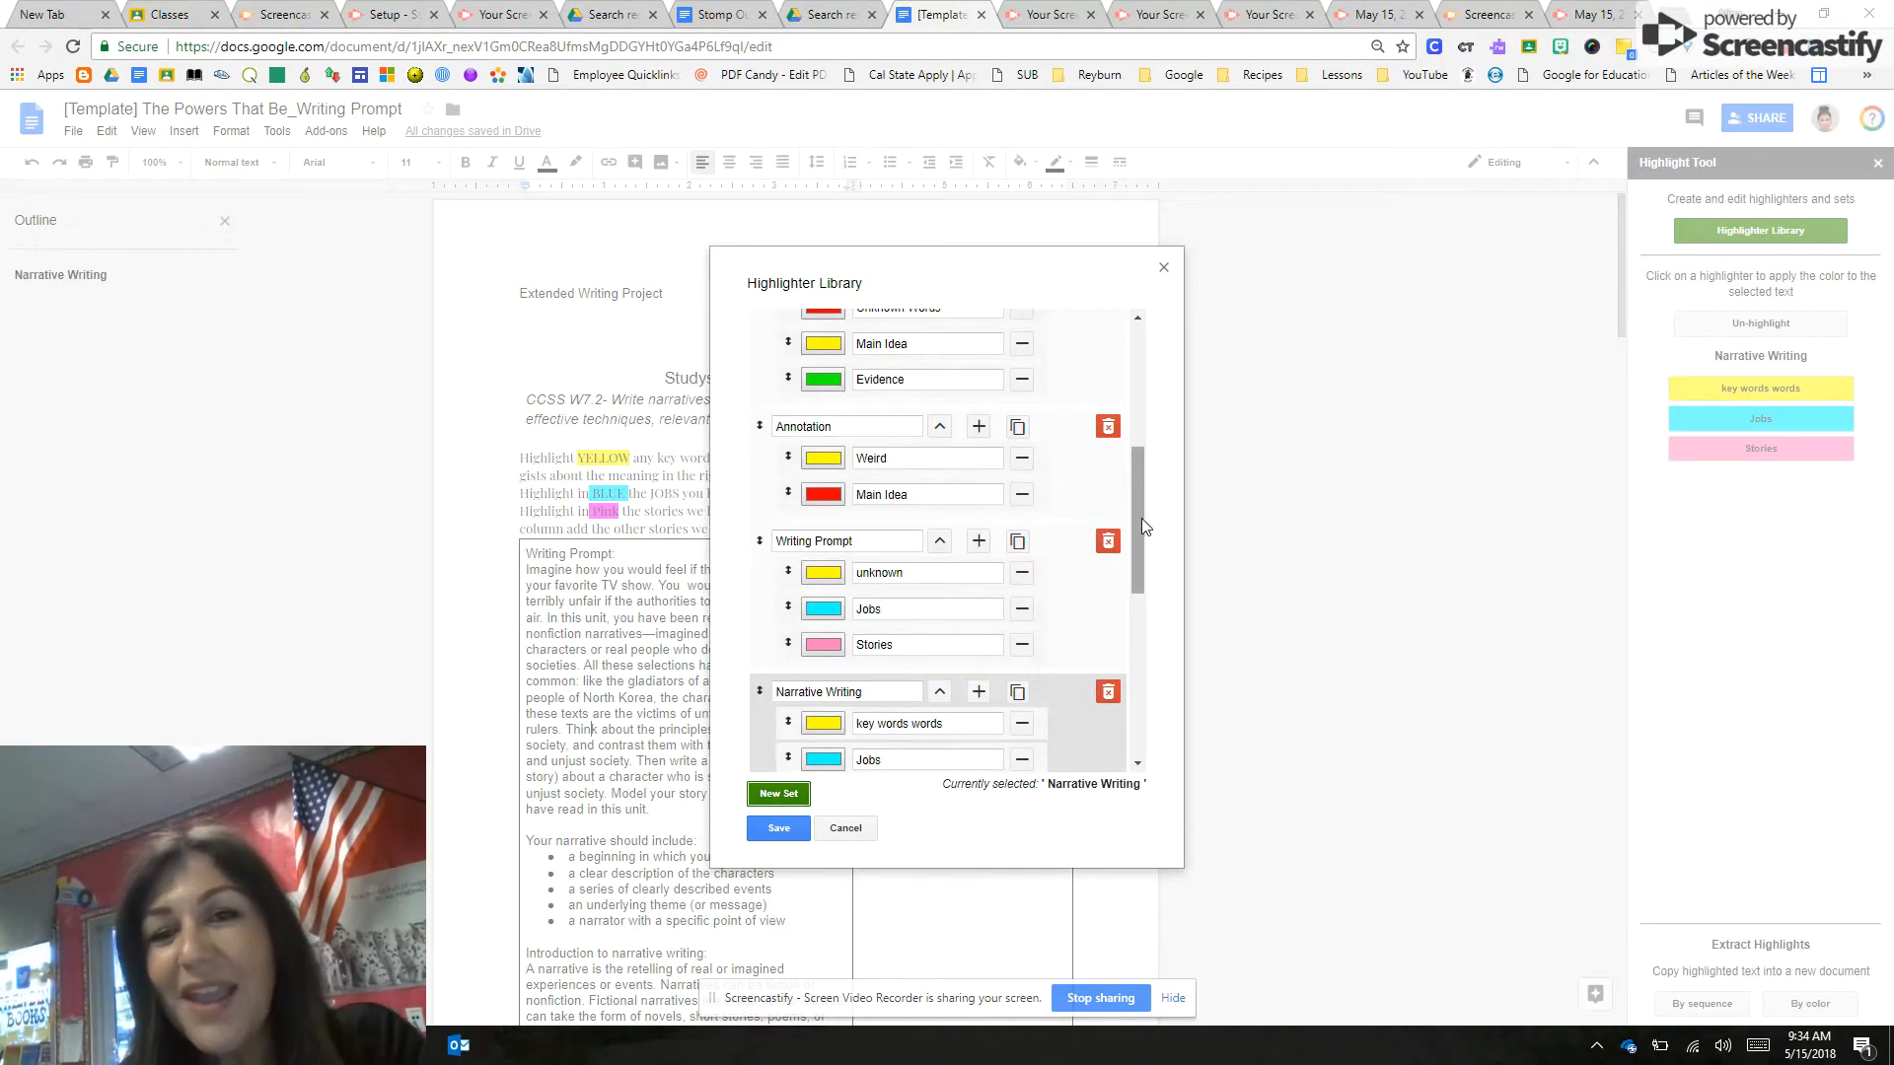
pyautogui.moveTo(1140, 518); pyautogui.dragTo(1140, 713)
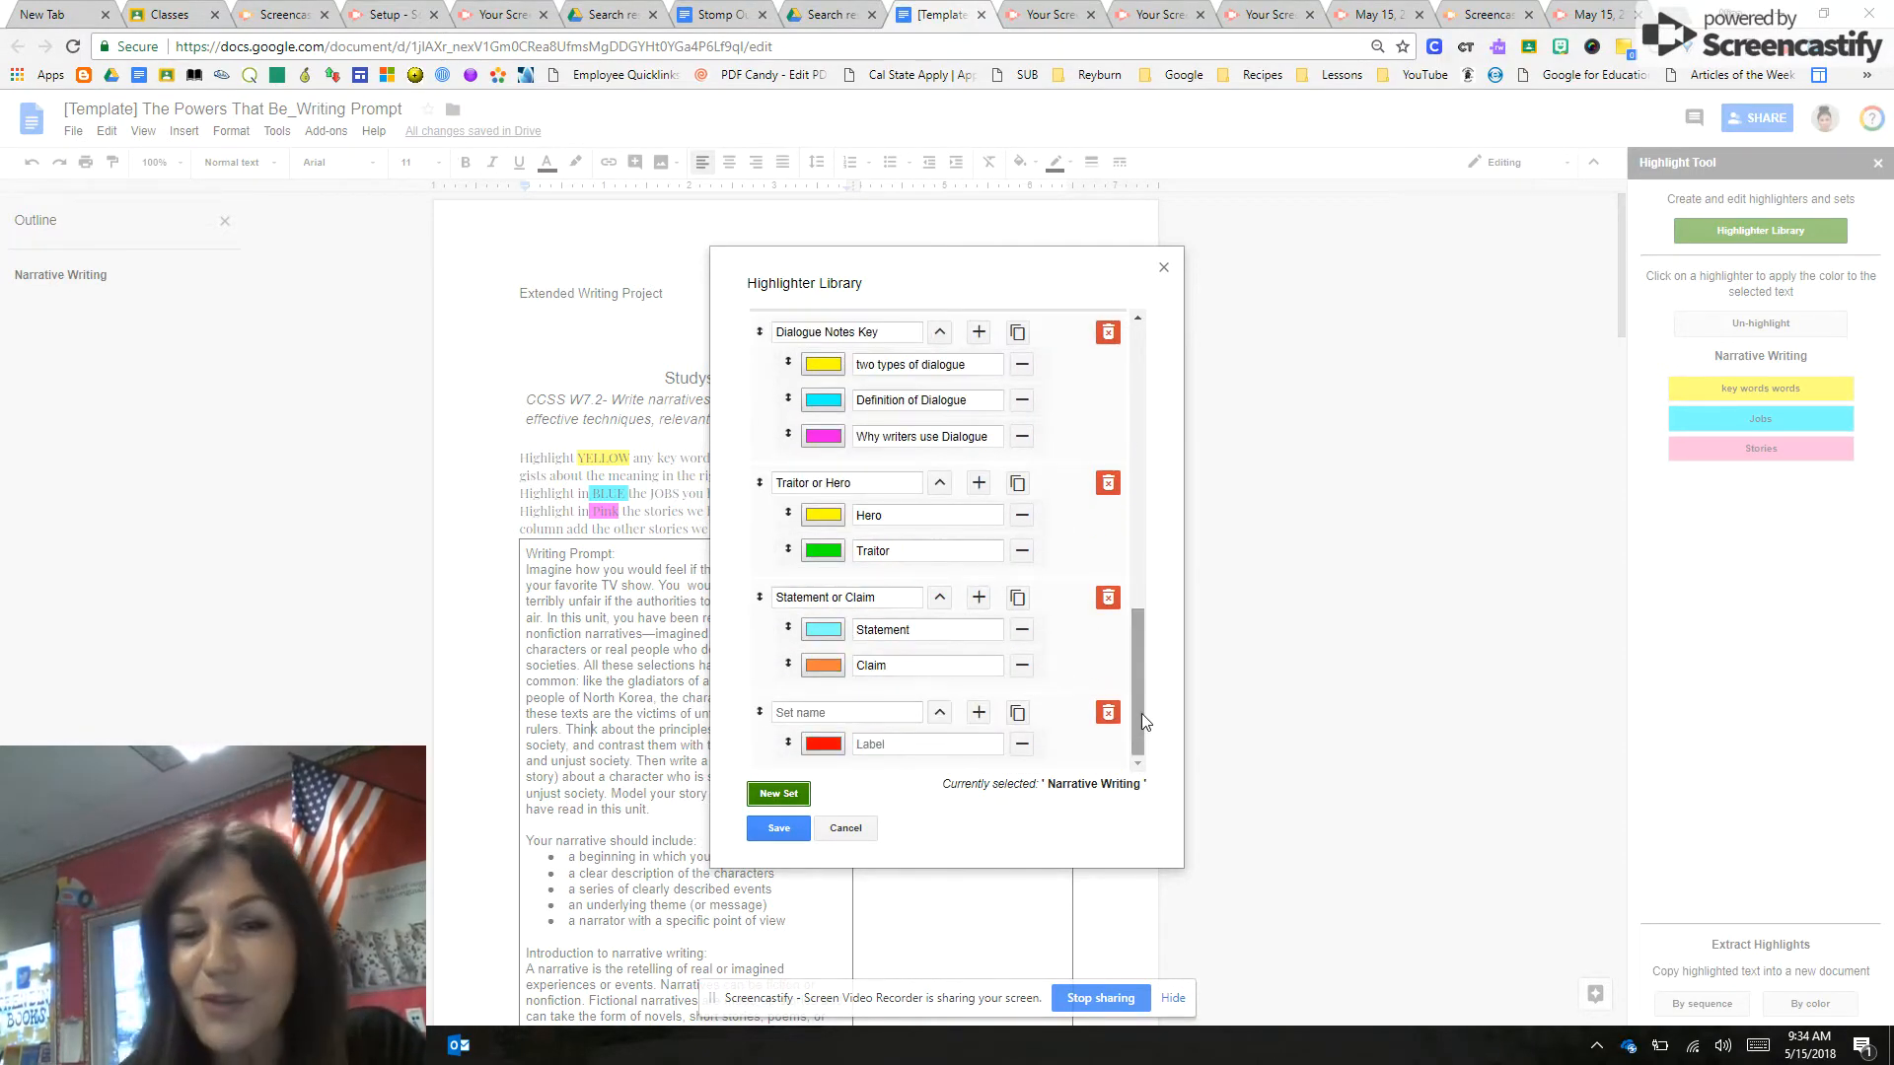
pyautogui.click(897, 710)
pyautogui.write('Narrative ')
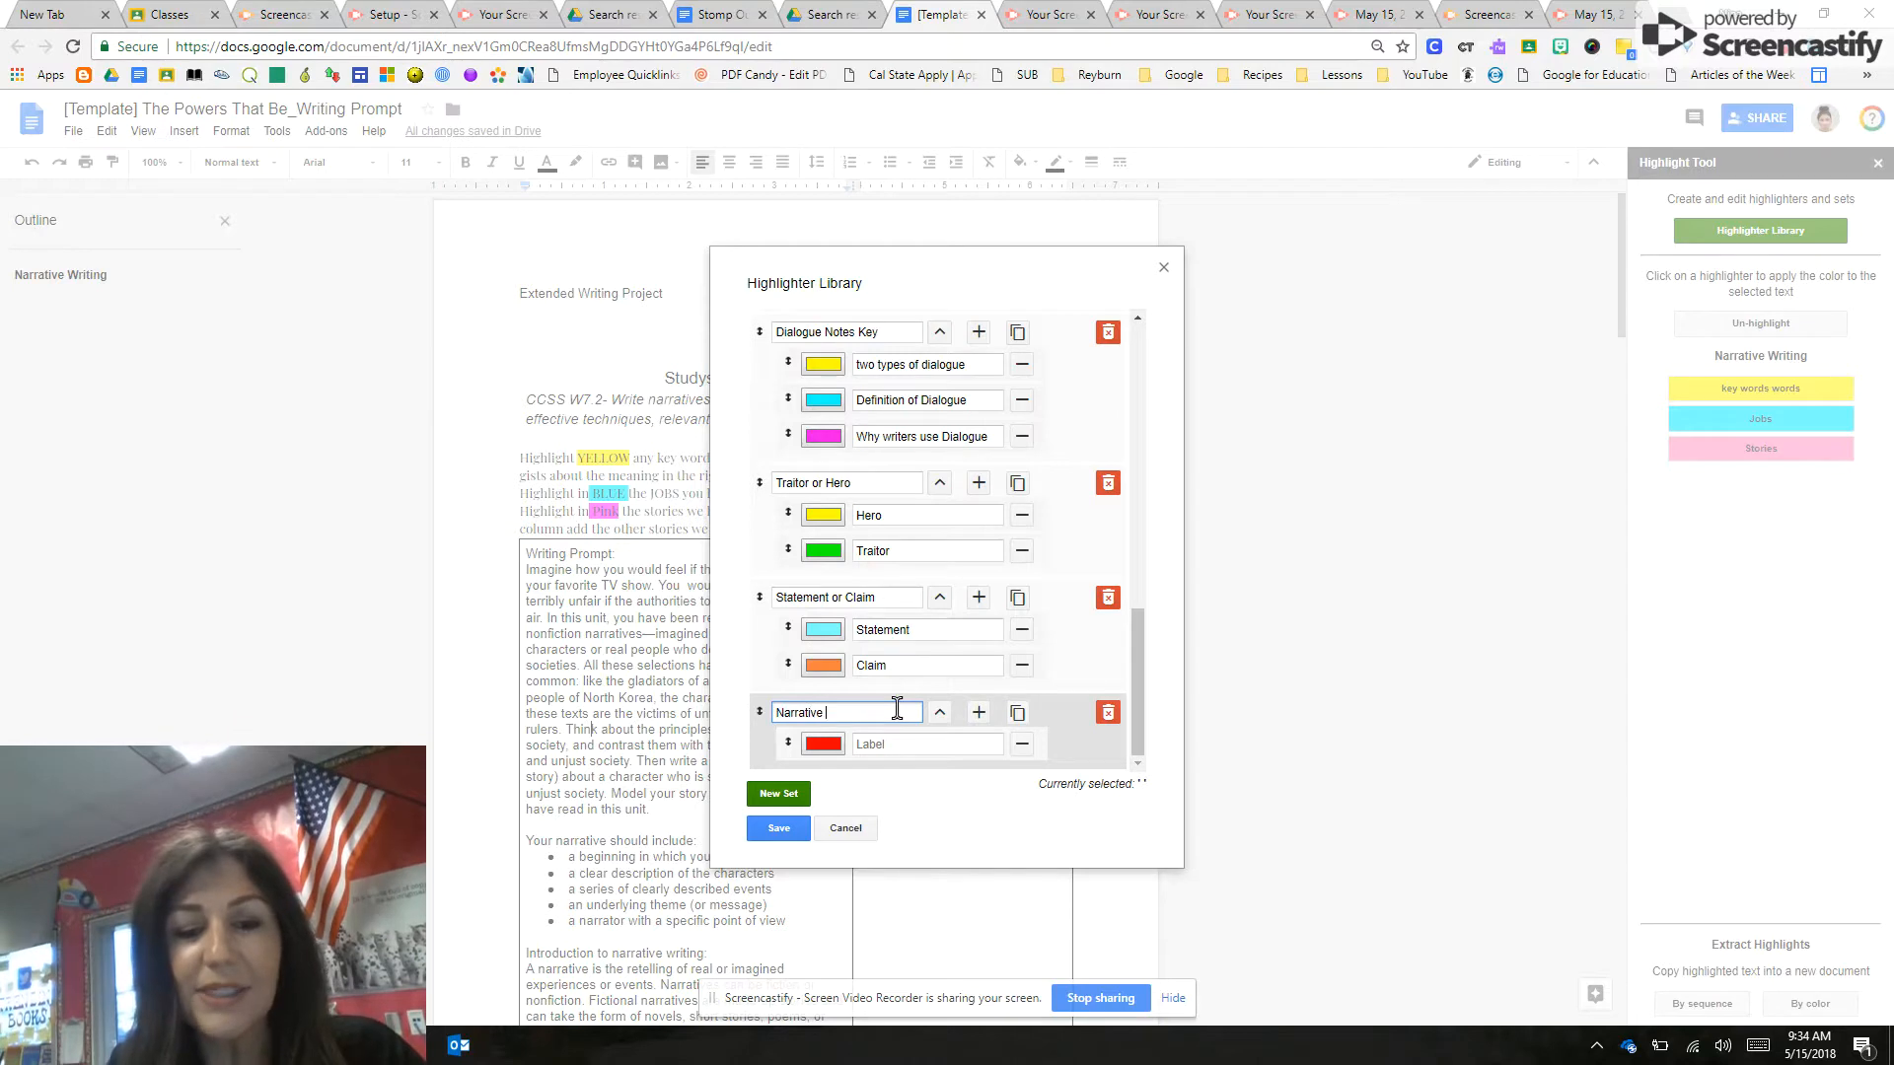
pyautogui.write('Writing')
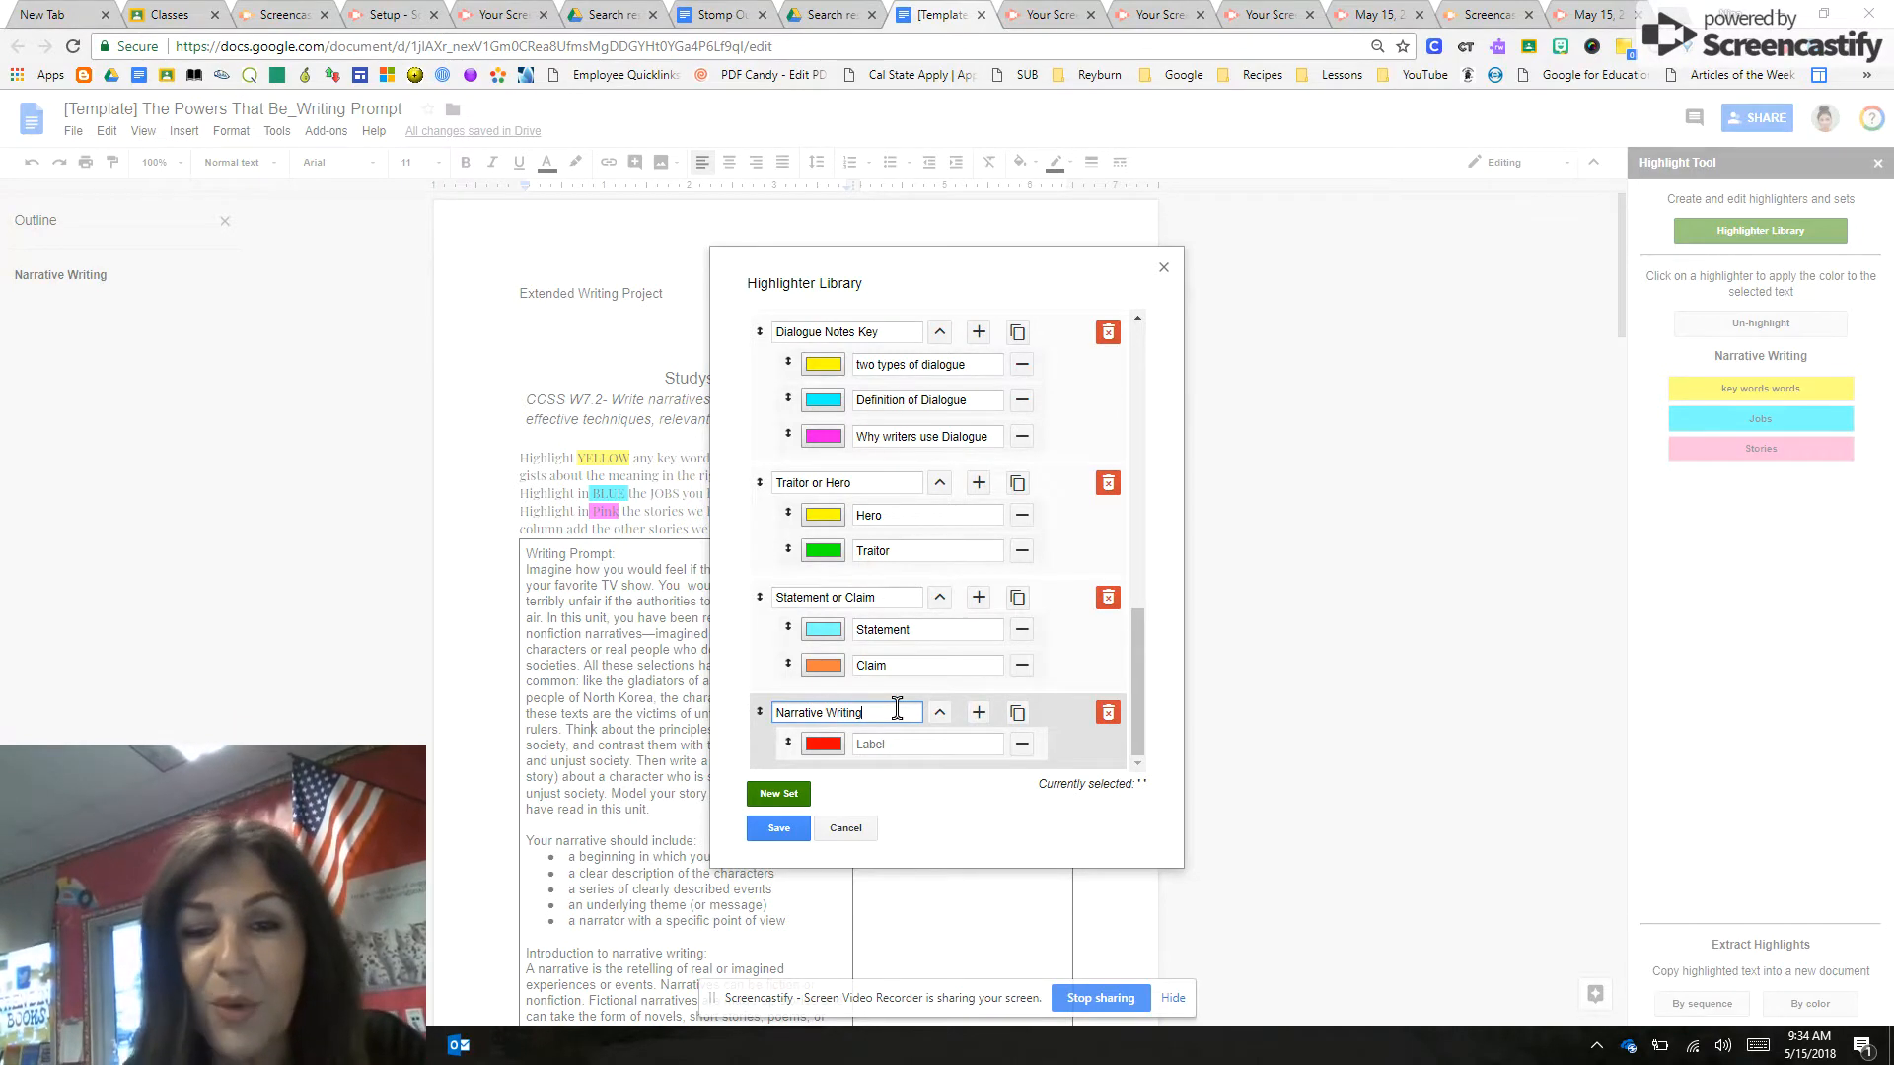
# Make the new set's first highlighter yellow and label it "Key Words".
pyautogui.click(818, 741)
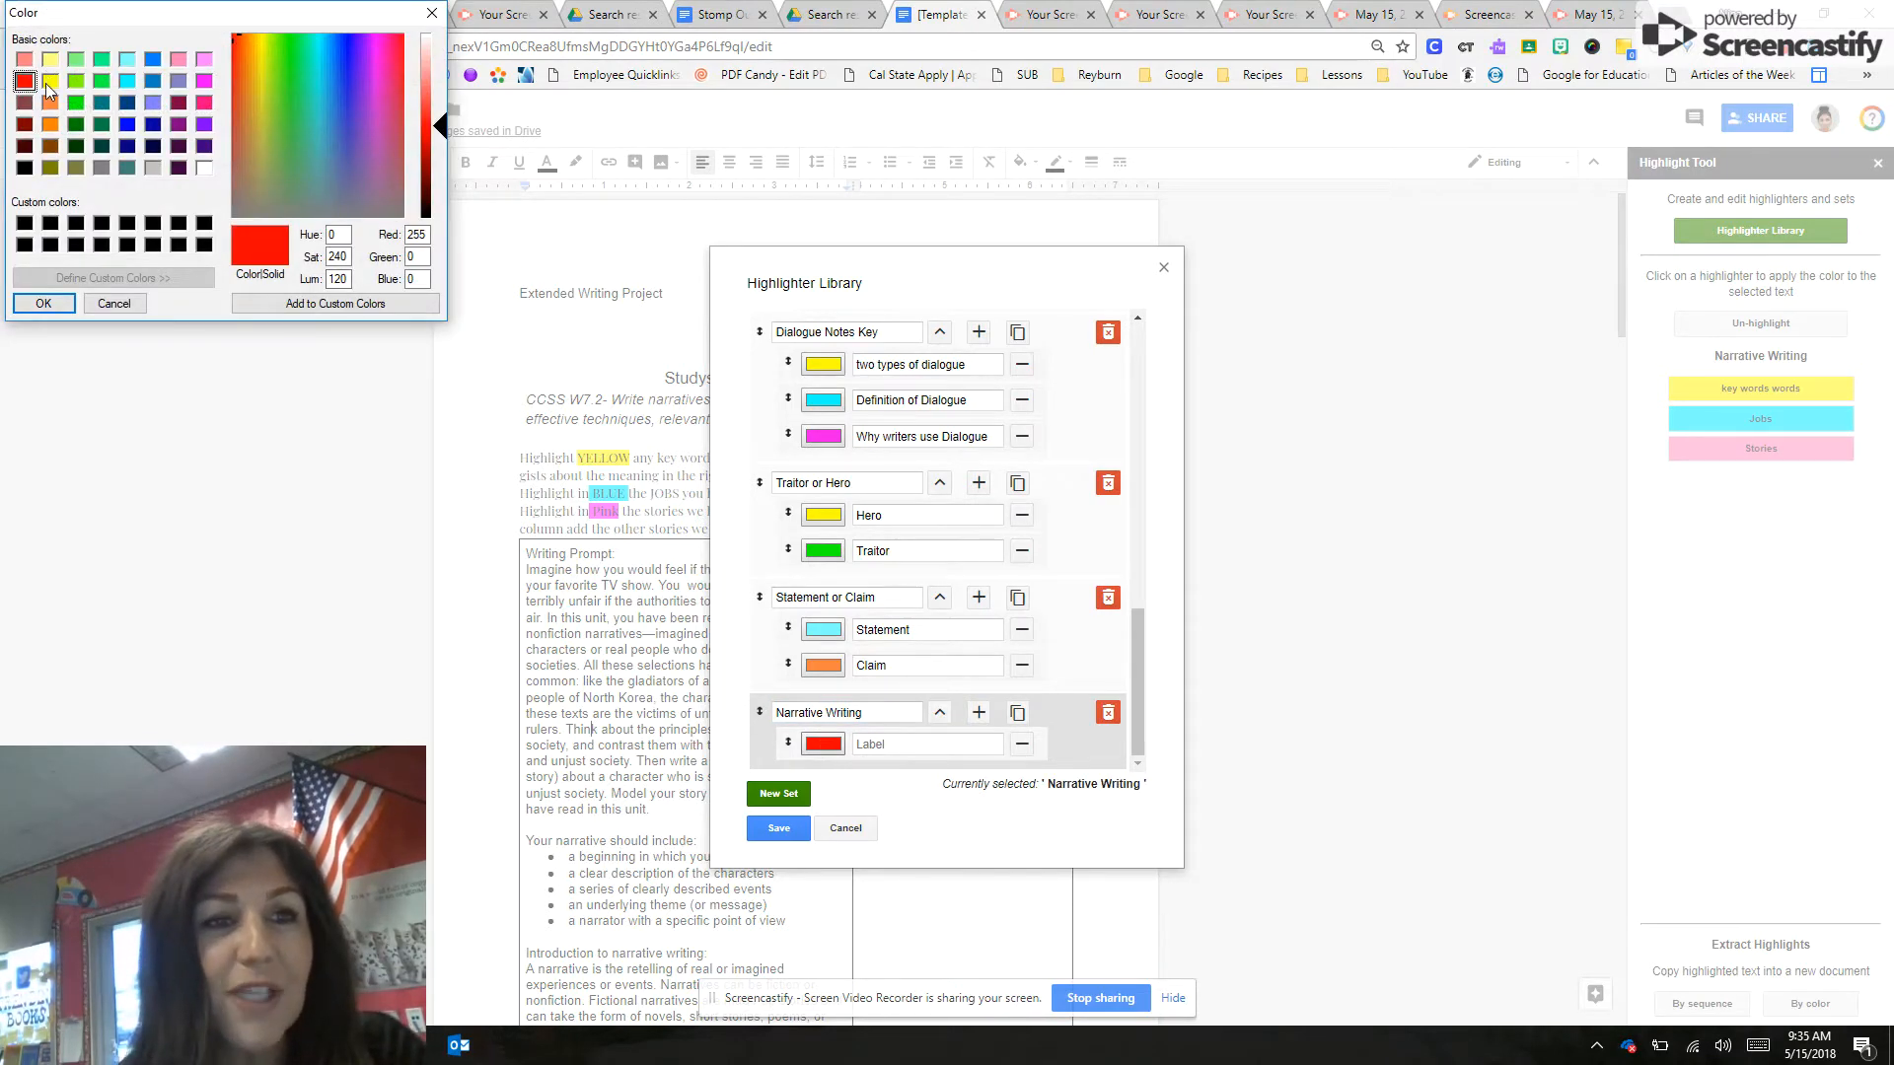
pyautogui.click(50, 83)
pyautogui.click(43, 305)
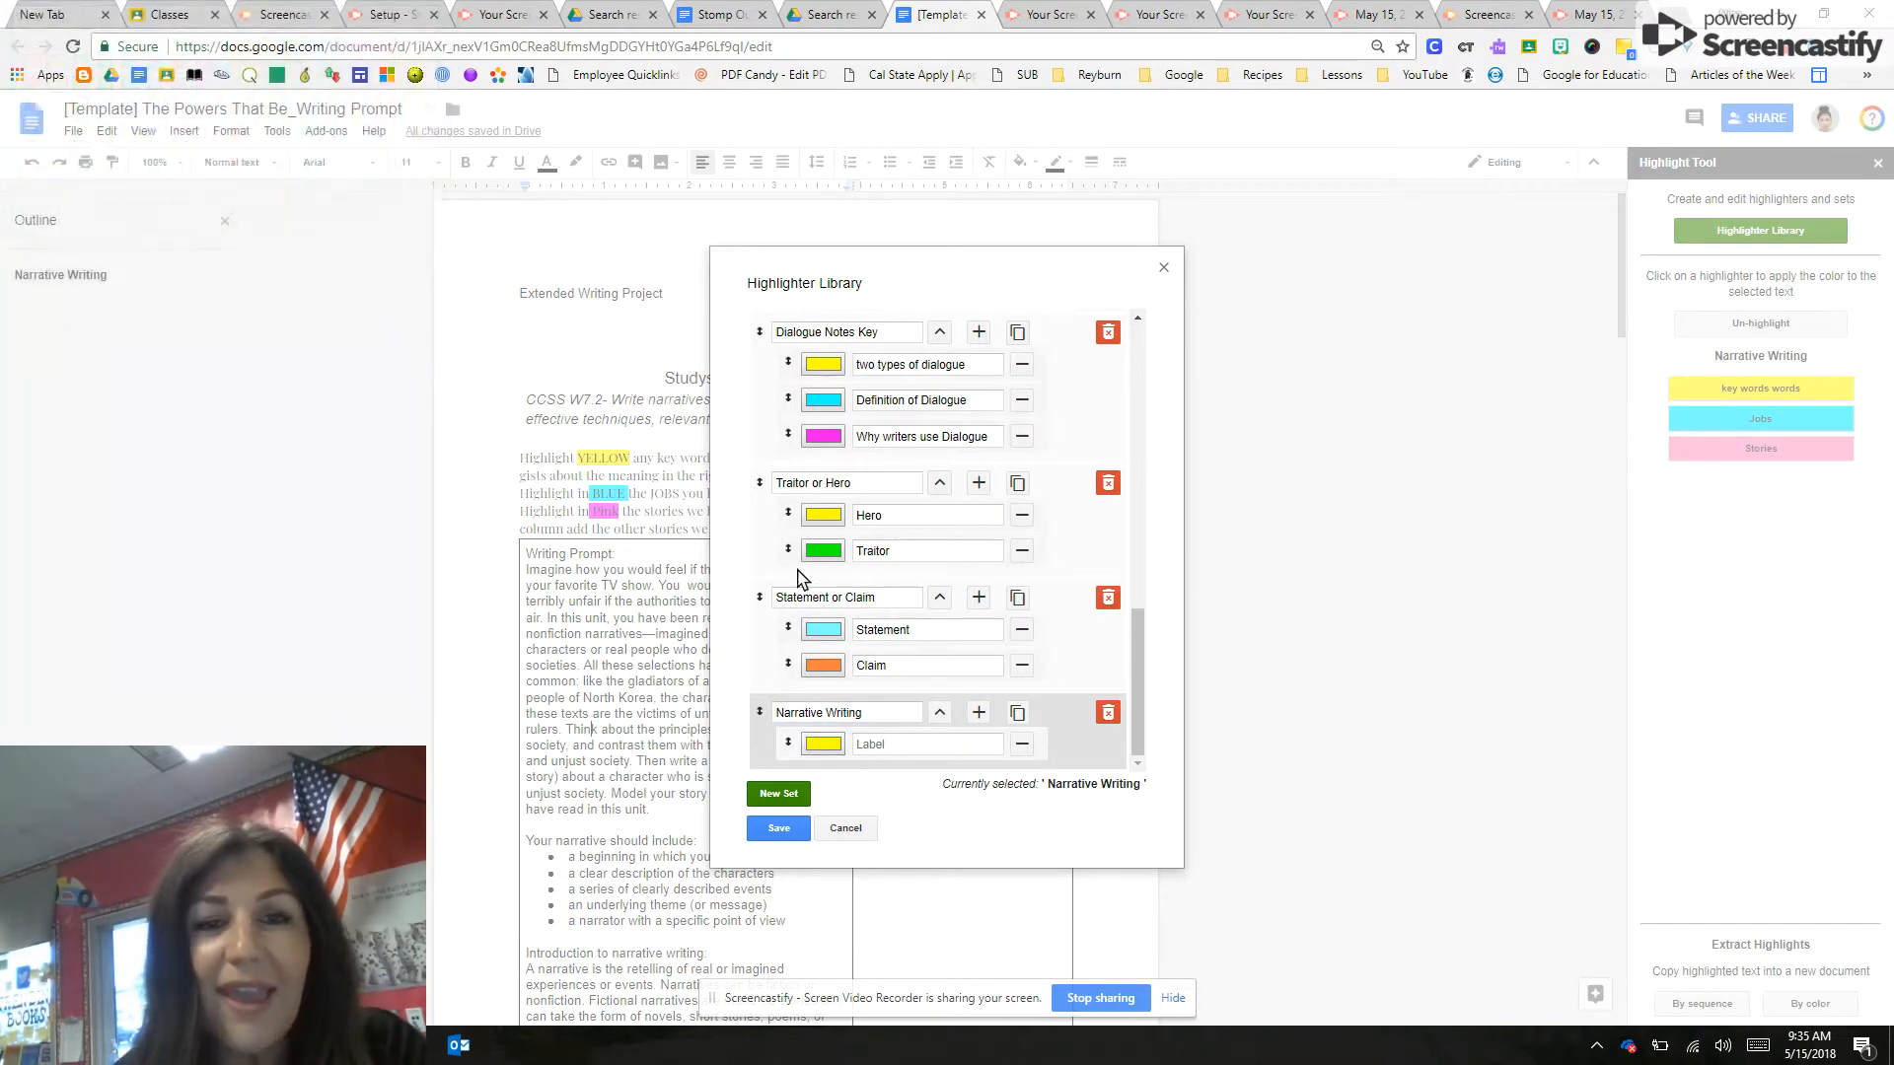
pyautogui.click(873, 742)
pyautogui.write('K')
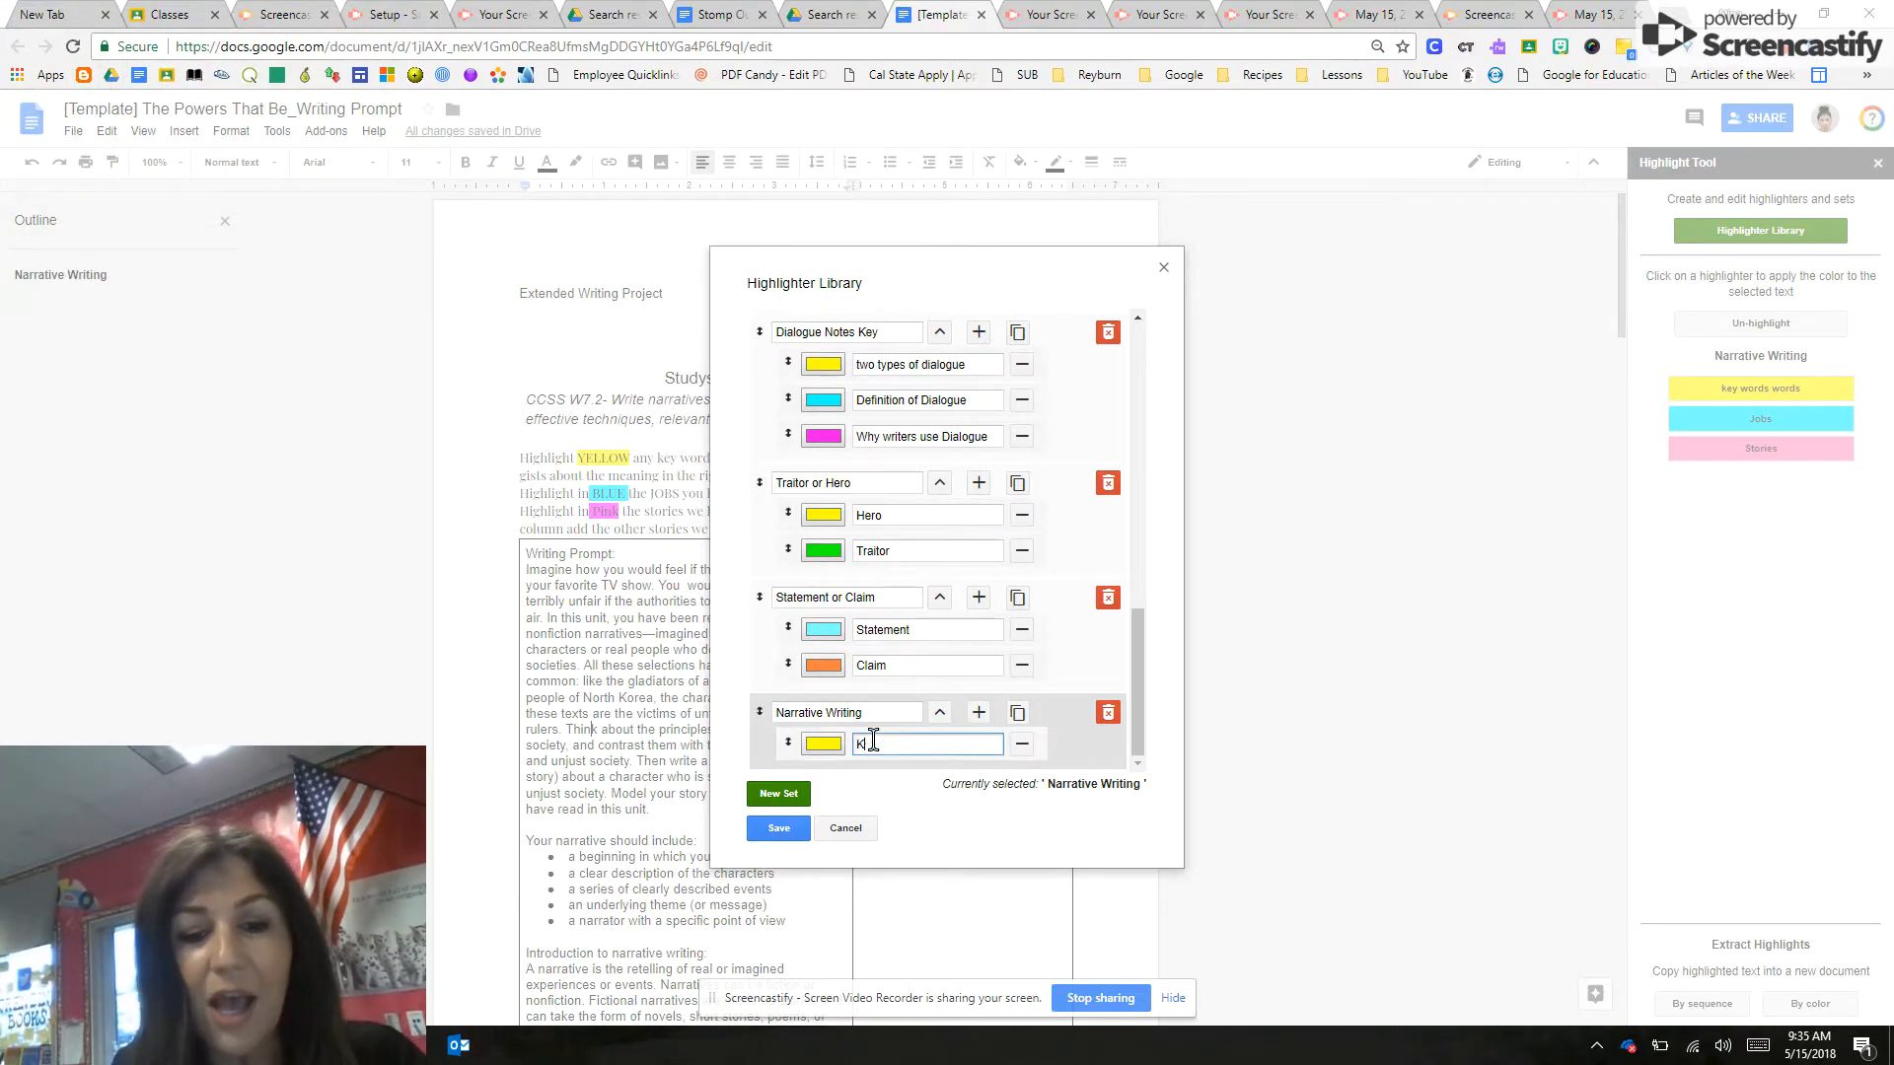
pyautogui.write('ey Words')
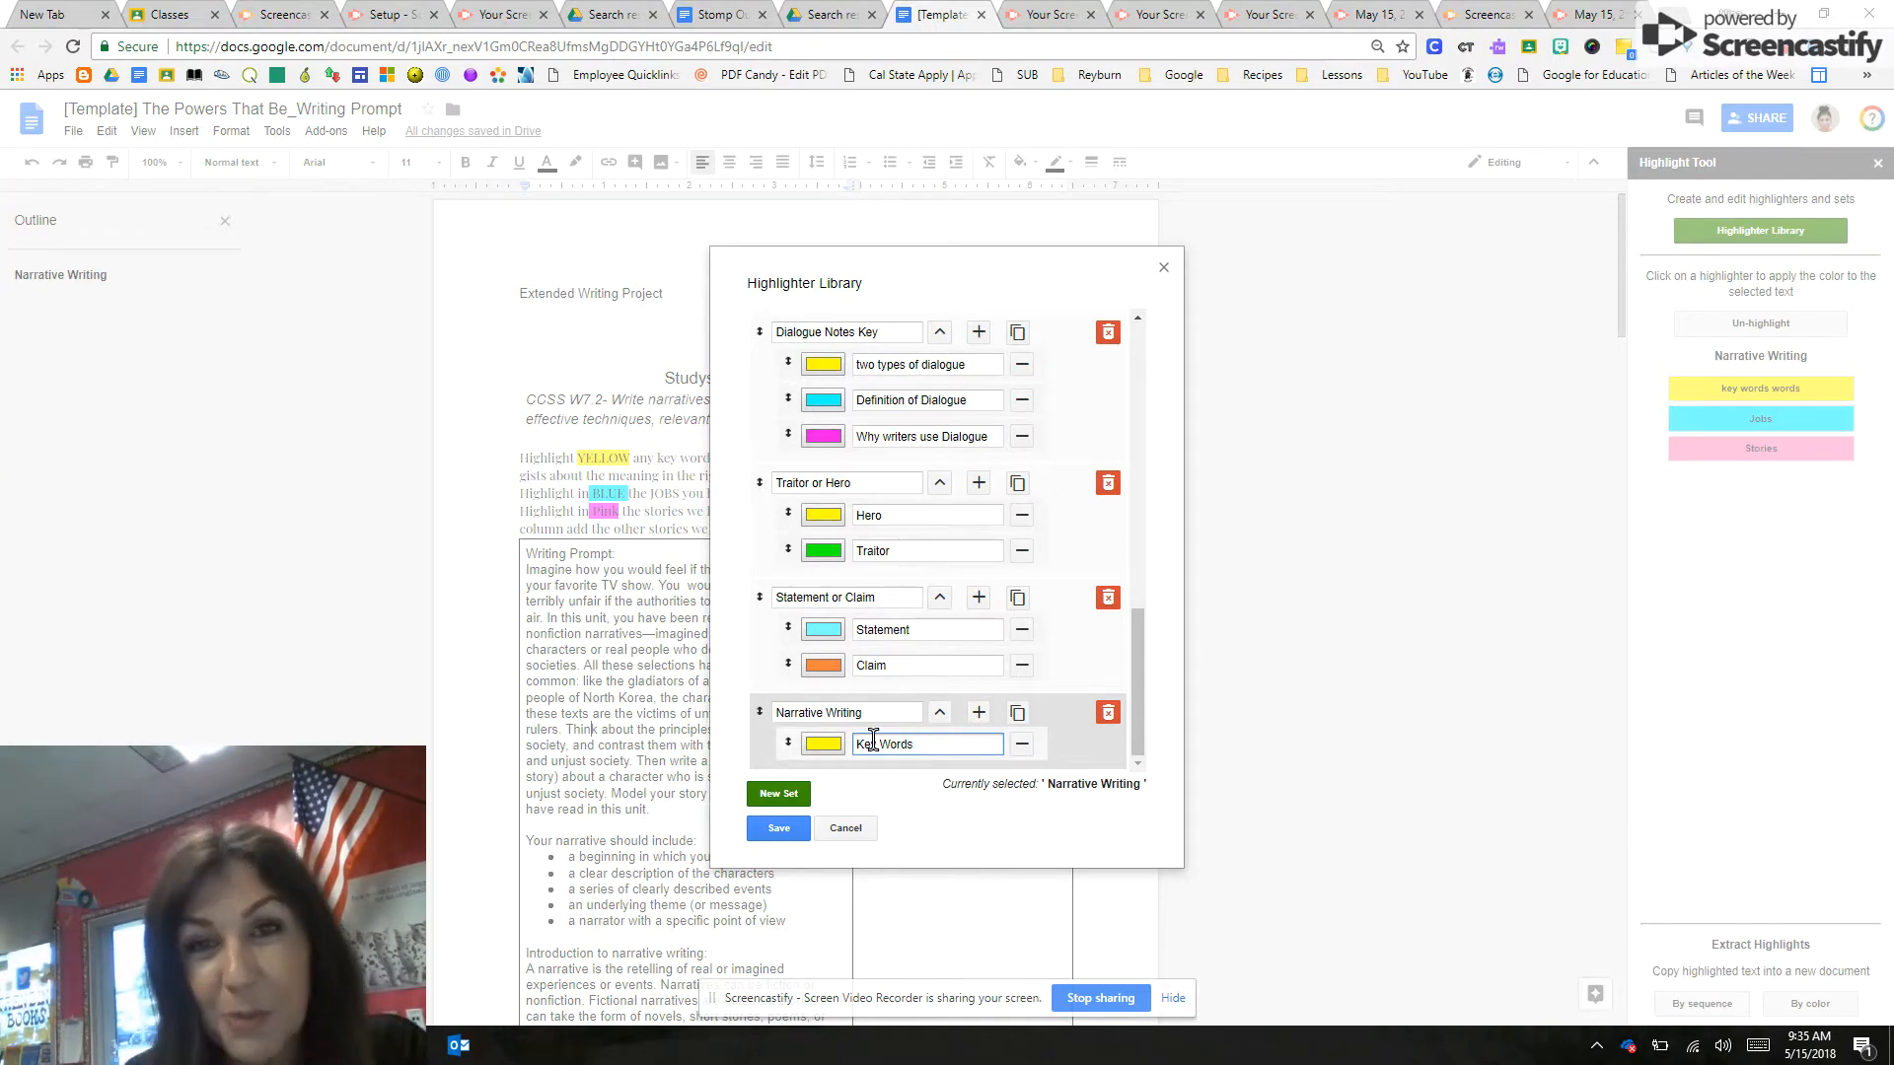
# Add a second highlighter to the new Narrative Writing set, coloured cyan blue and labelled "Jobs".
pyautogui.click(980, 711)
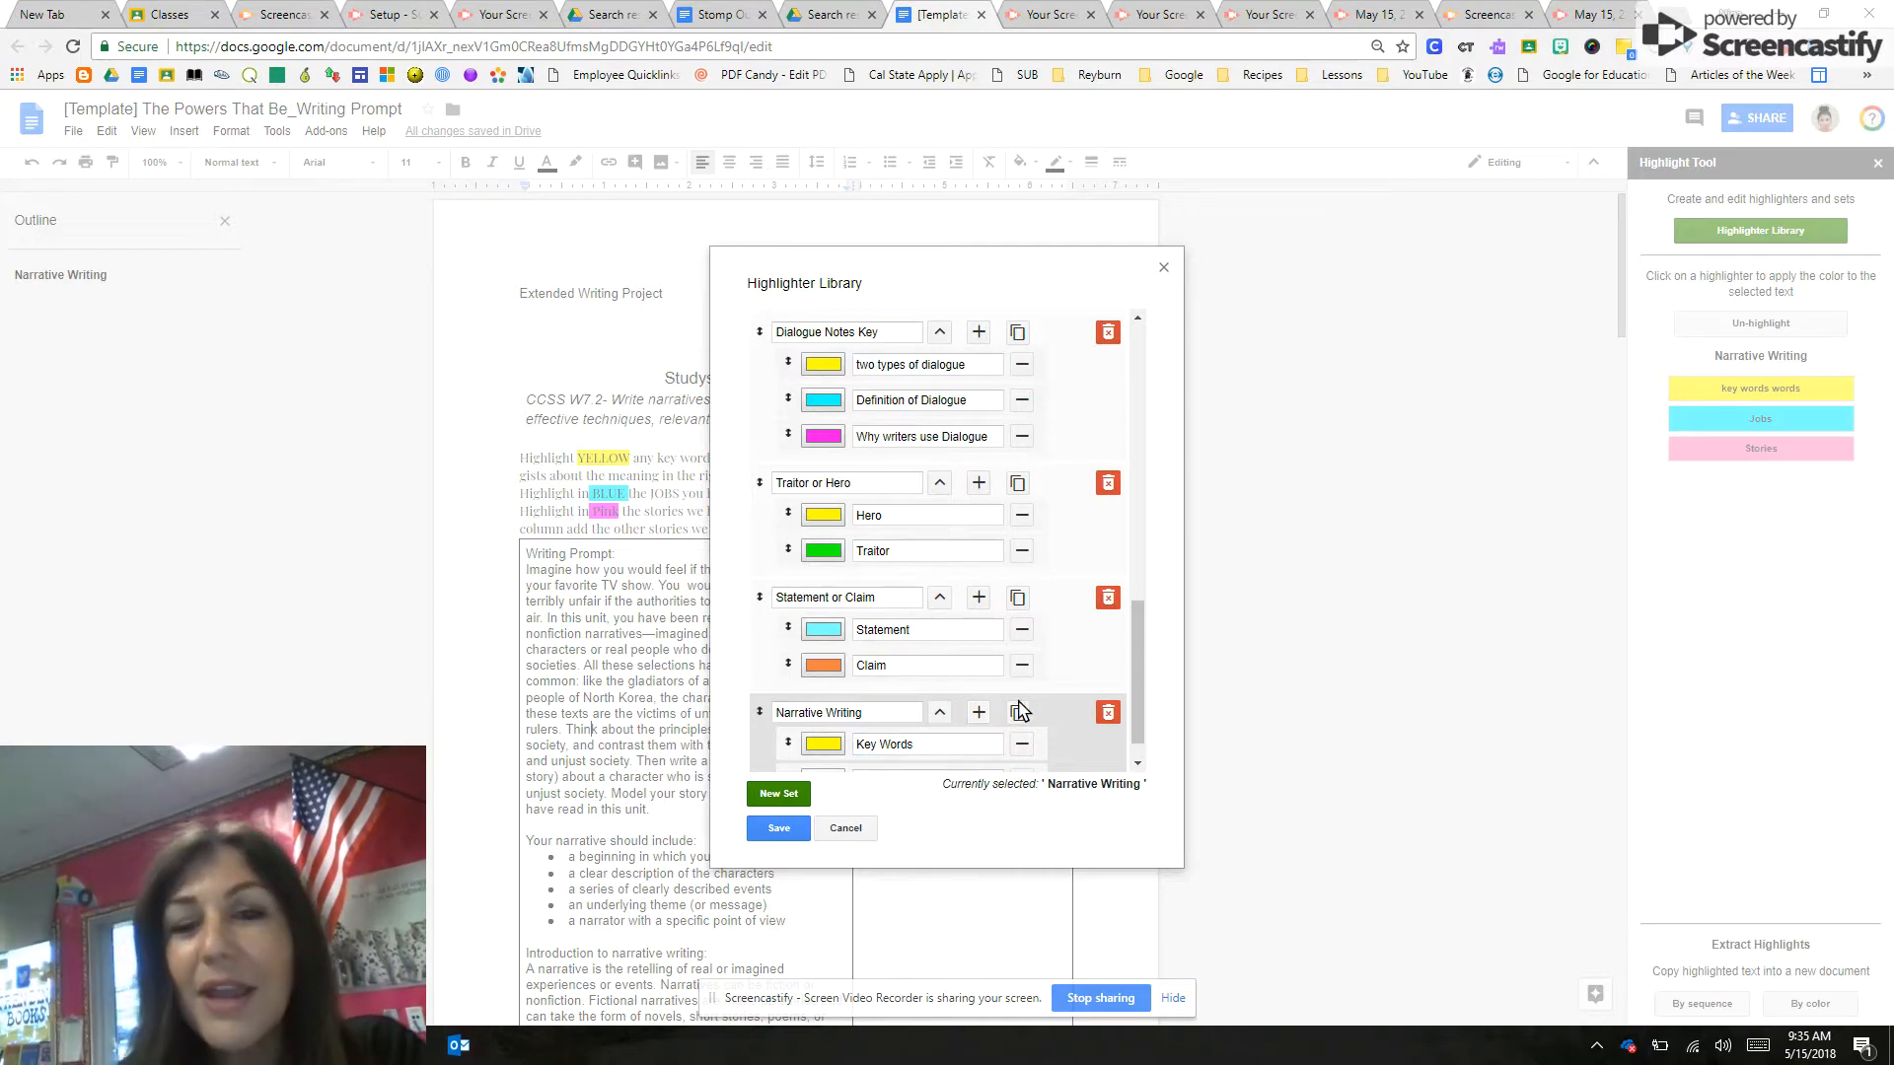
pyautogui.rightClick(1140, 771)
pyautogui.moveTo(1137, 684); pyautogui.dragTo(1137, 749)
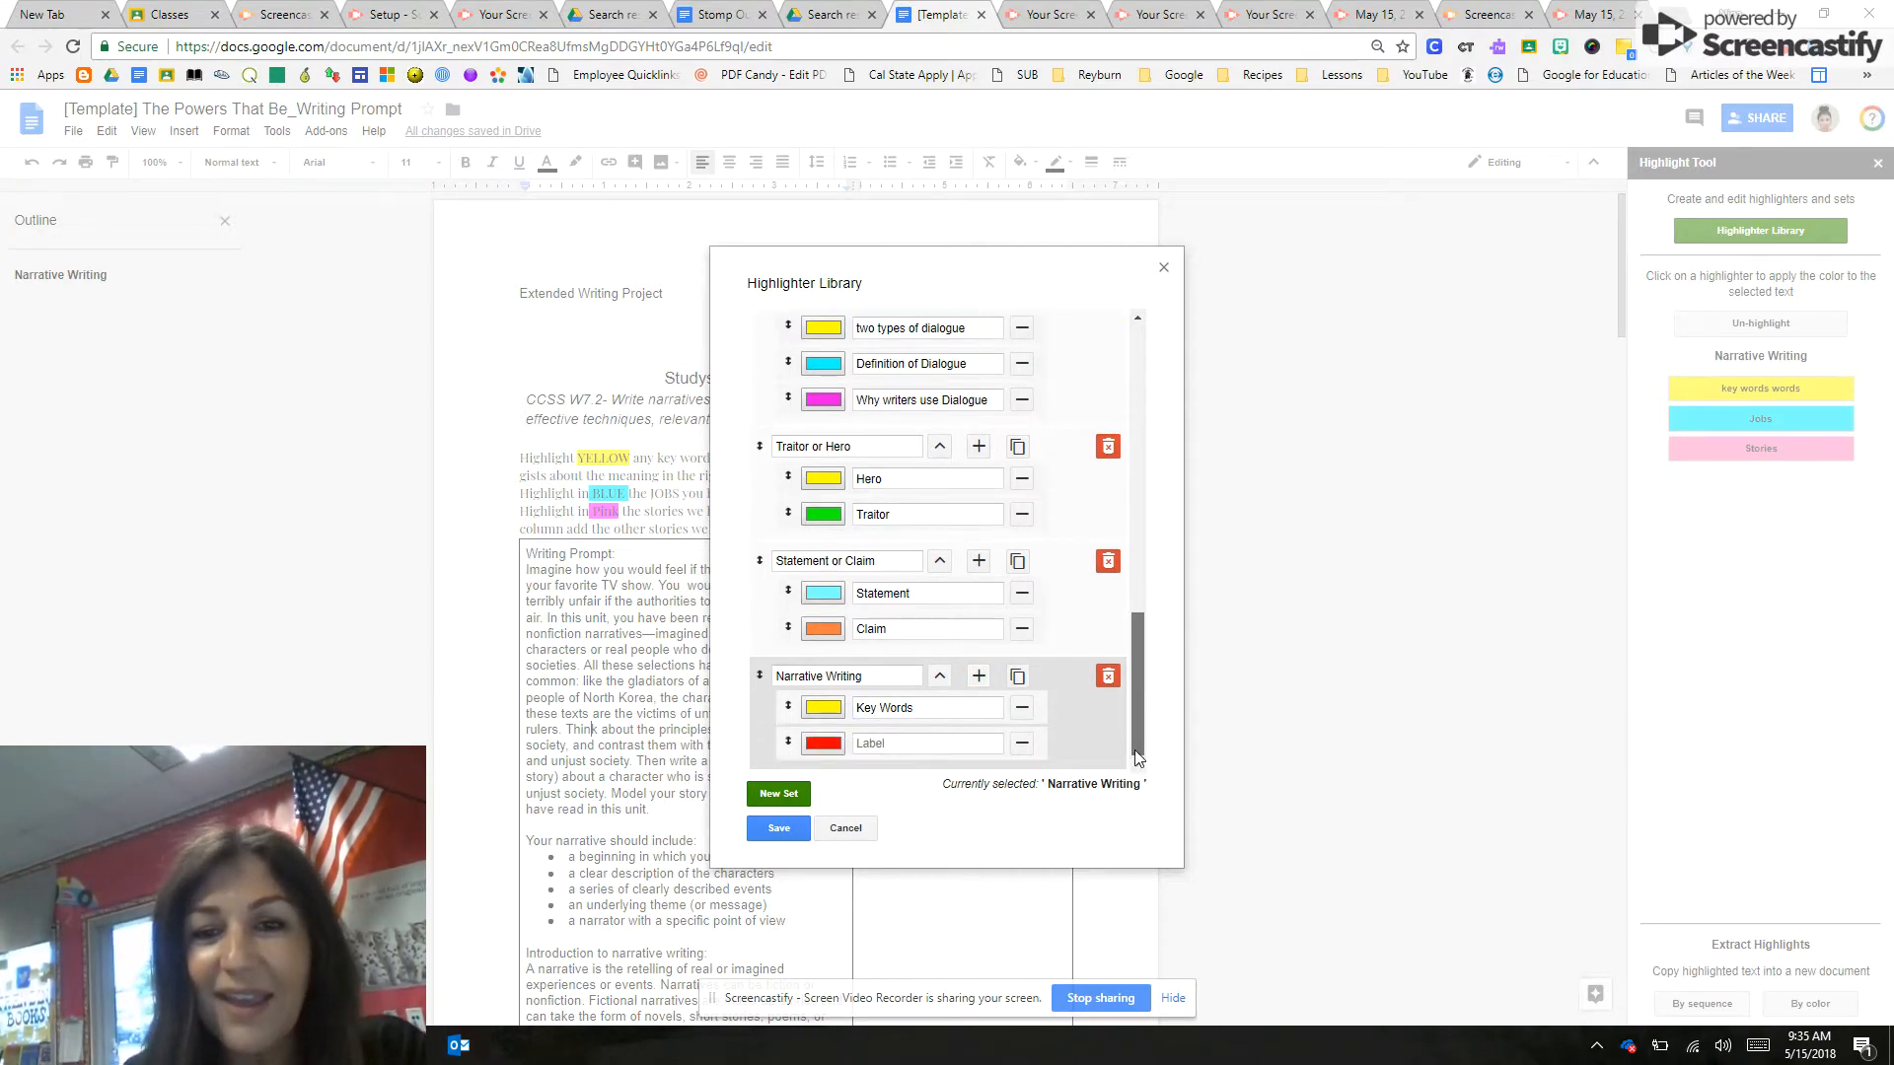
pyautogui.click(822, 743)
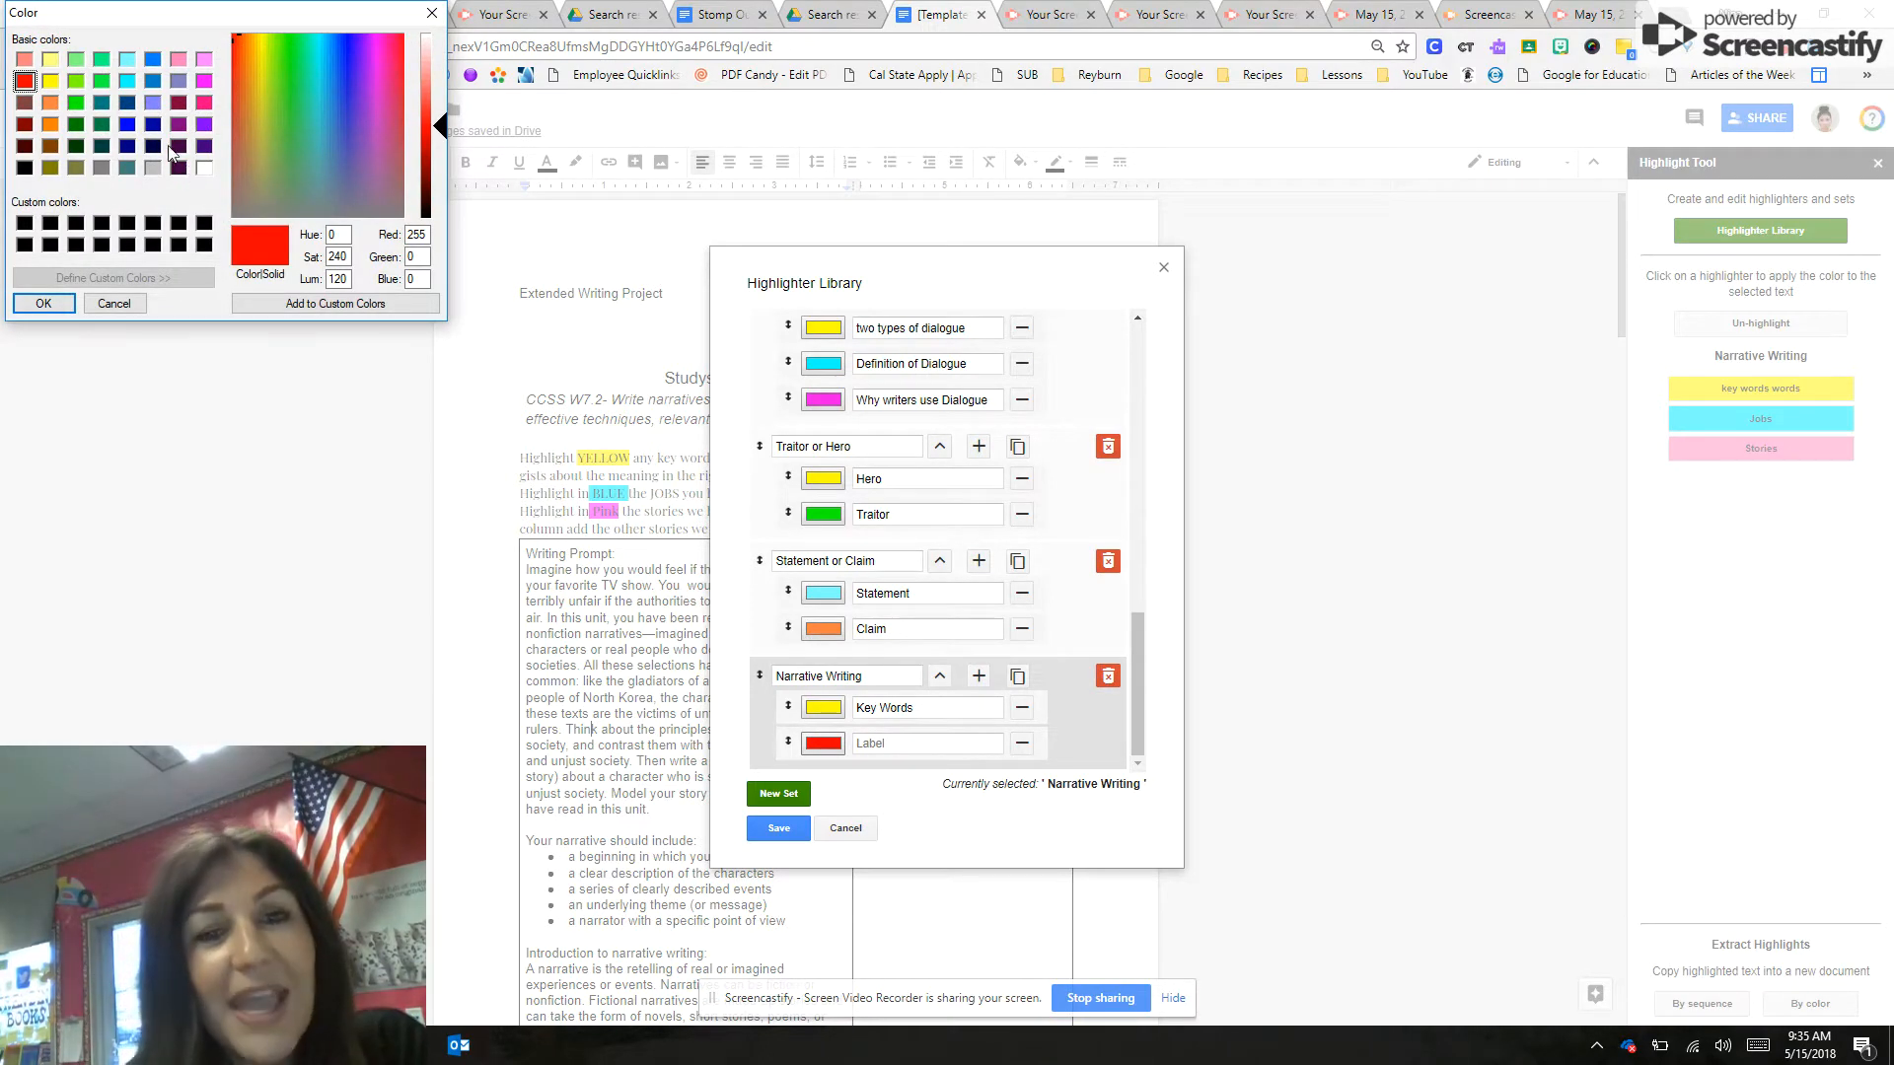
pyautogui.click(127, 82)
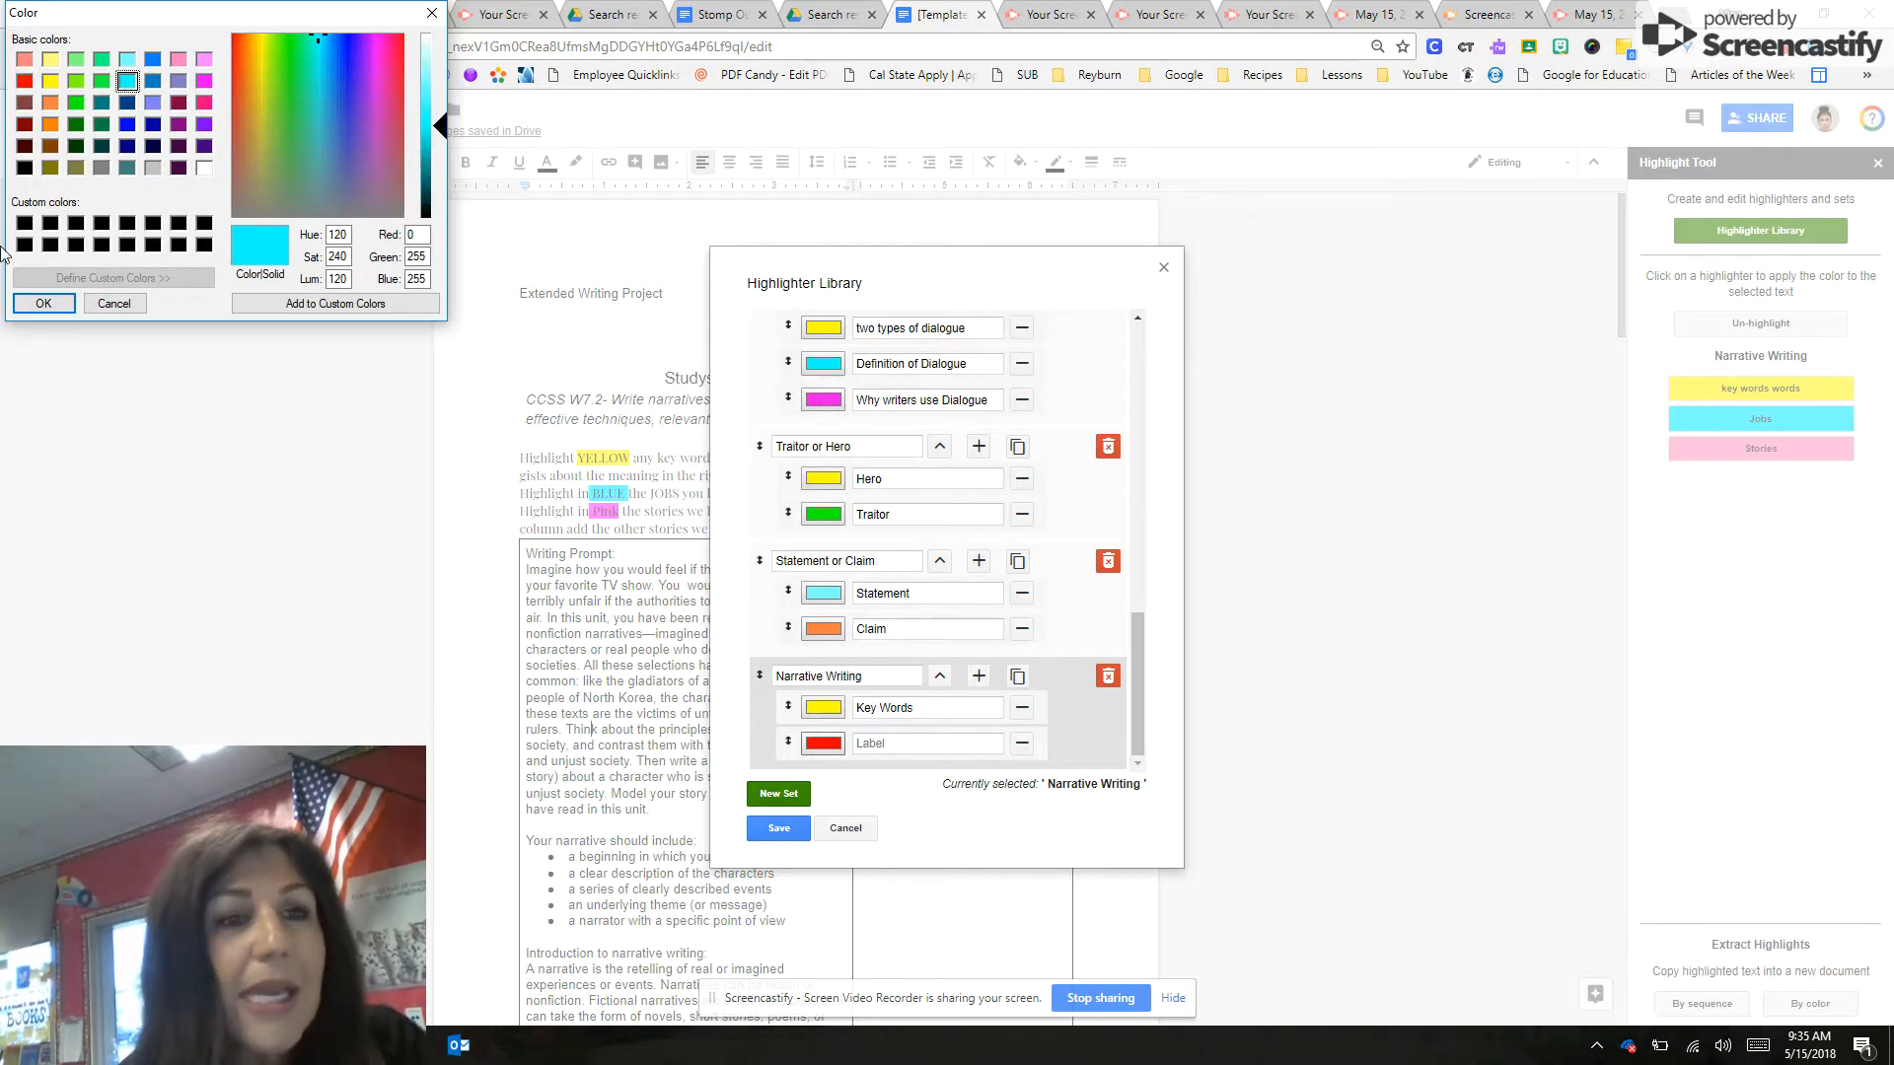
pyautogui.click(44, 302)
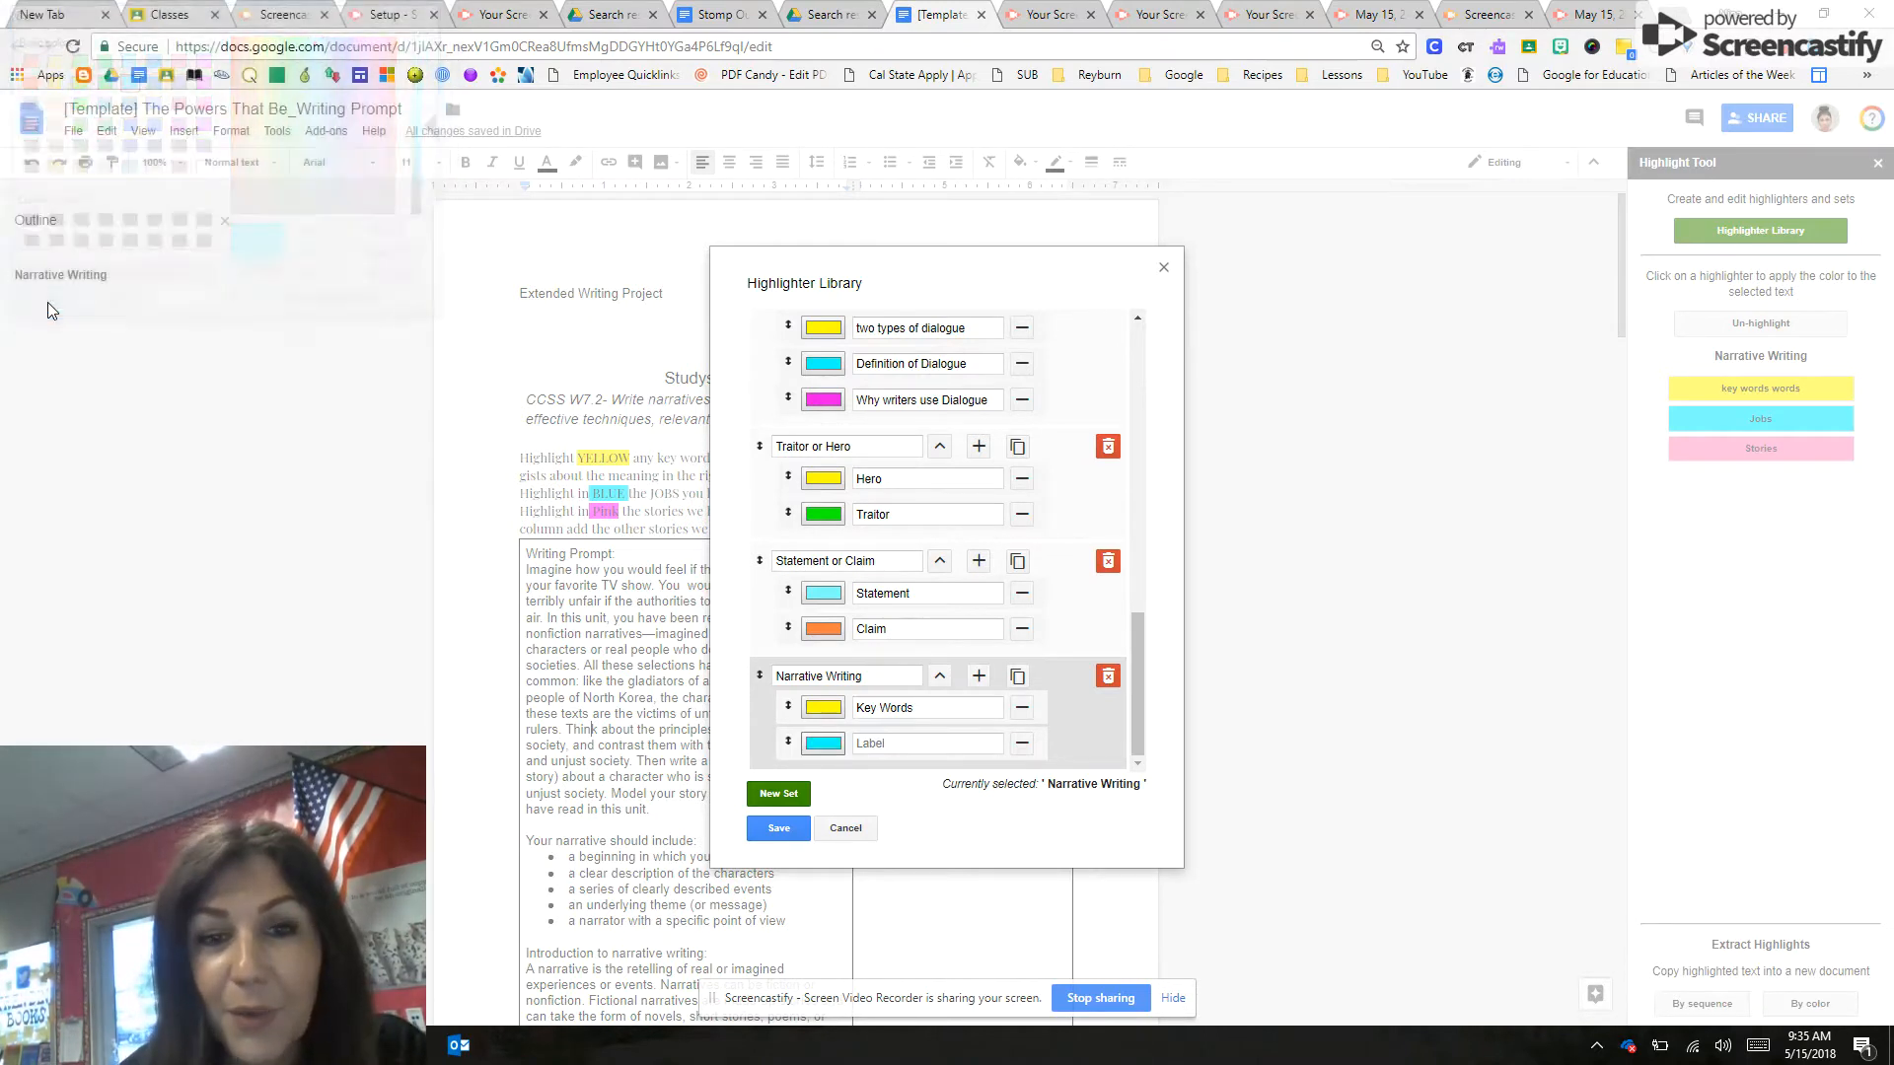
pyautogui.click(882, 745)
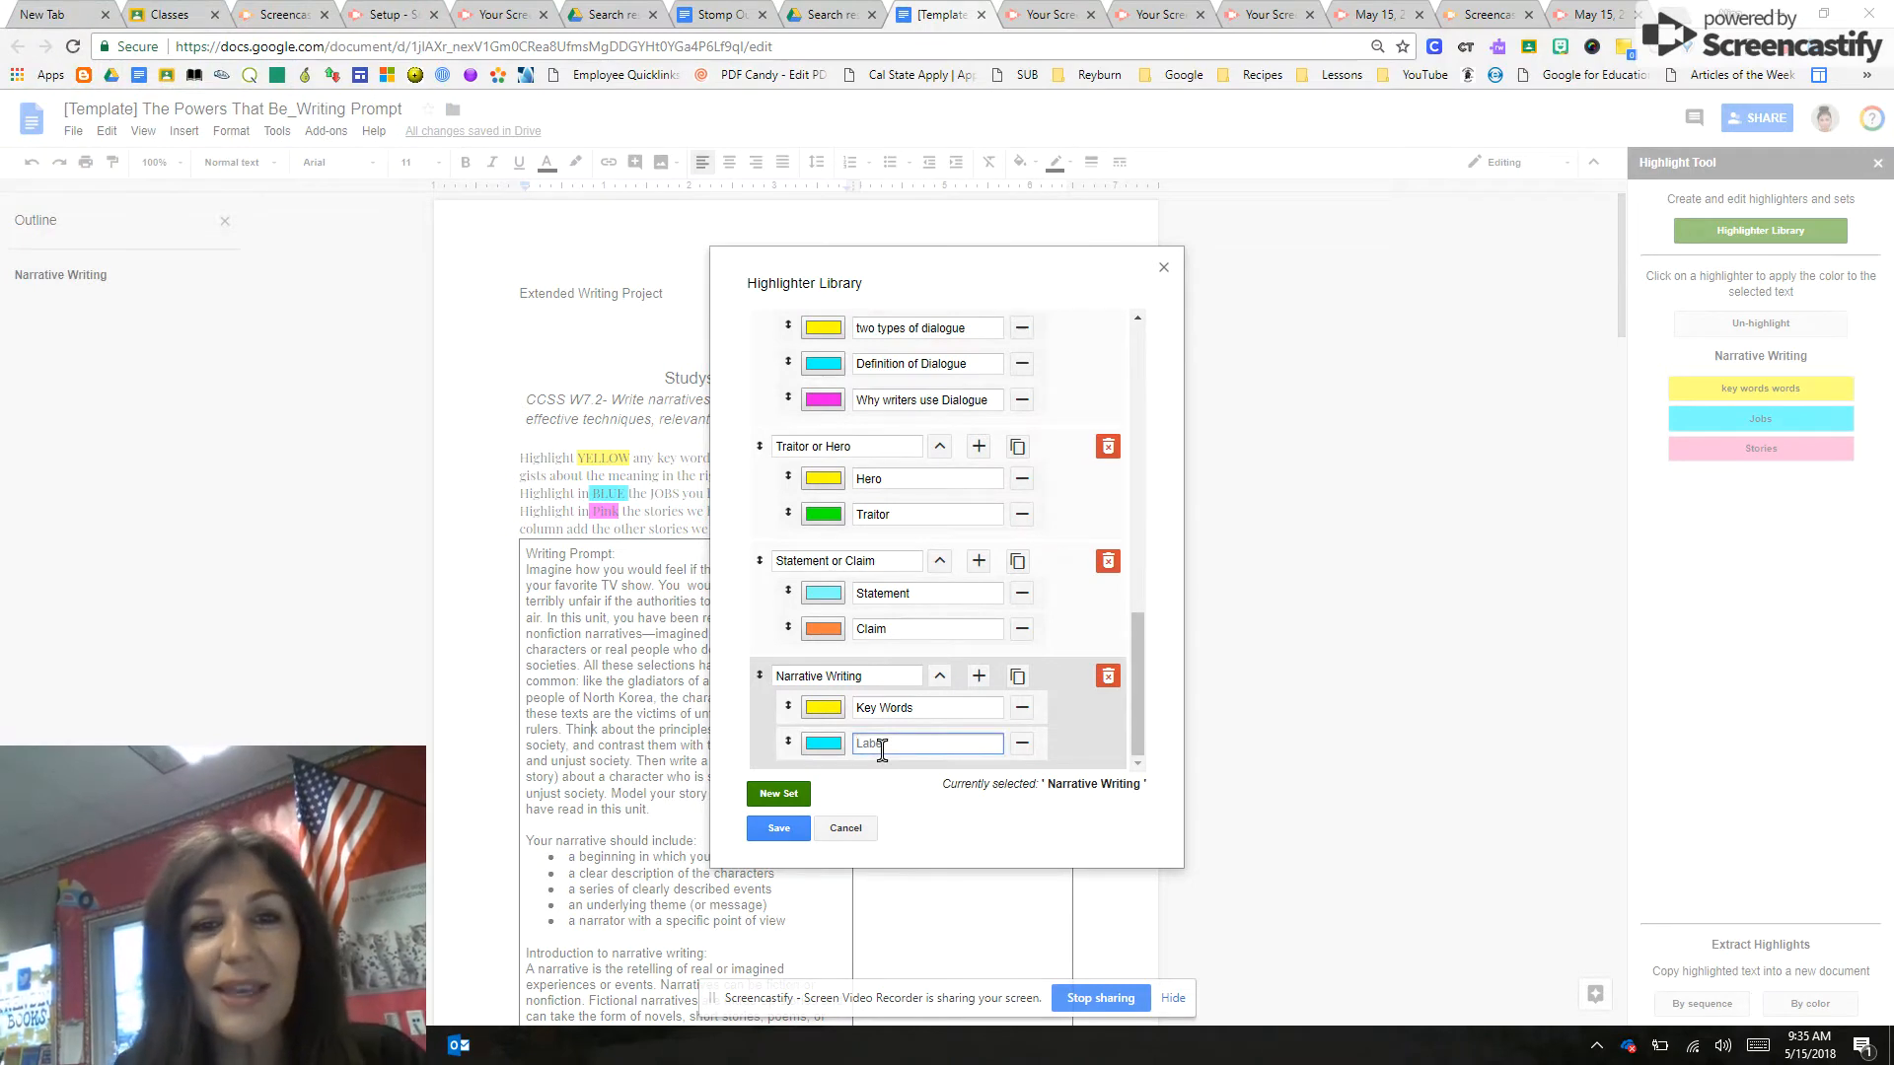
pyautogui.write('Jobs')
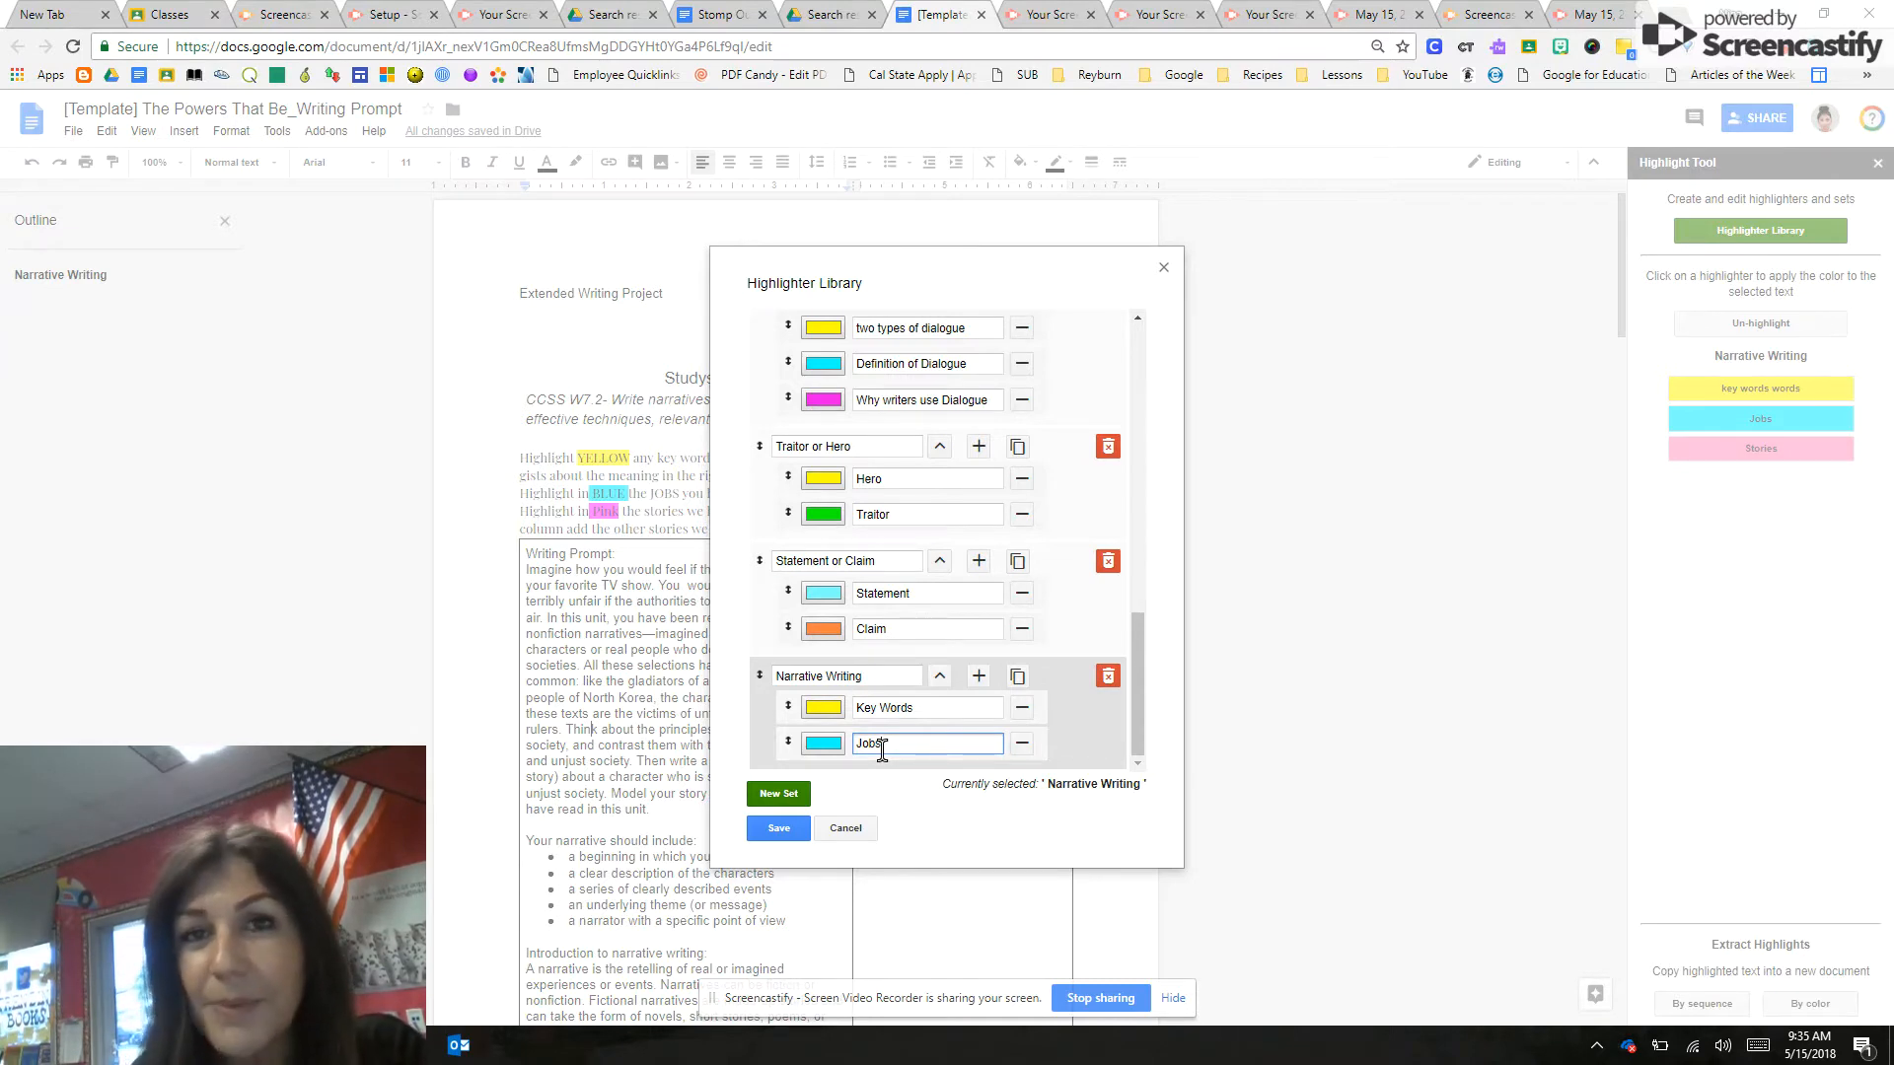
# Add a third, light pink highlighter labelled "The stories" to the new Narrative Writing set and save the library.
pyautogui.click(978, 677)
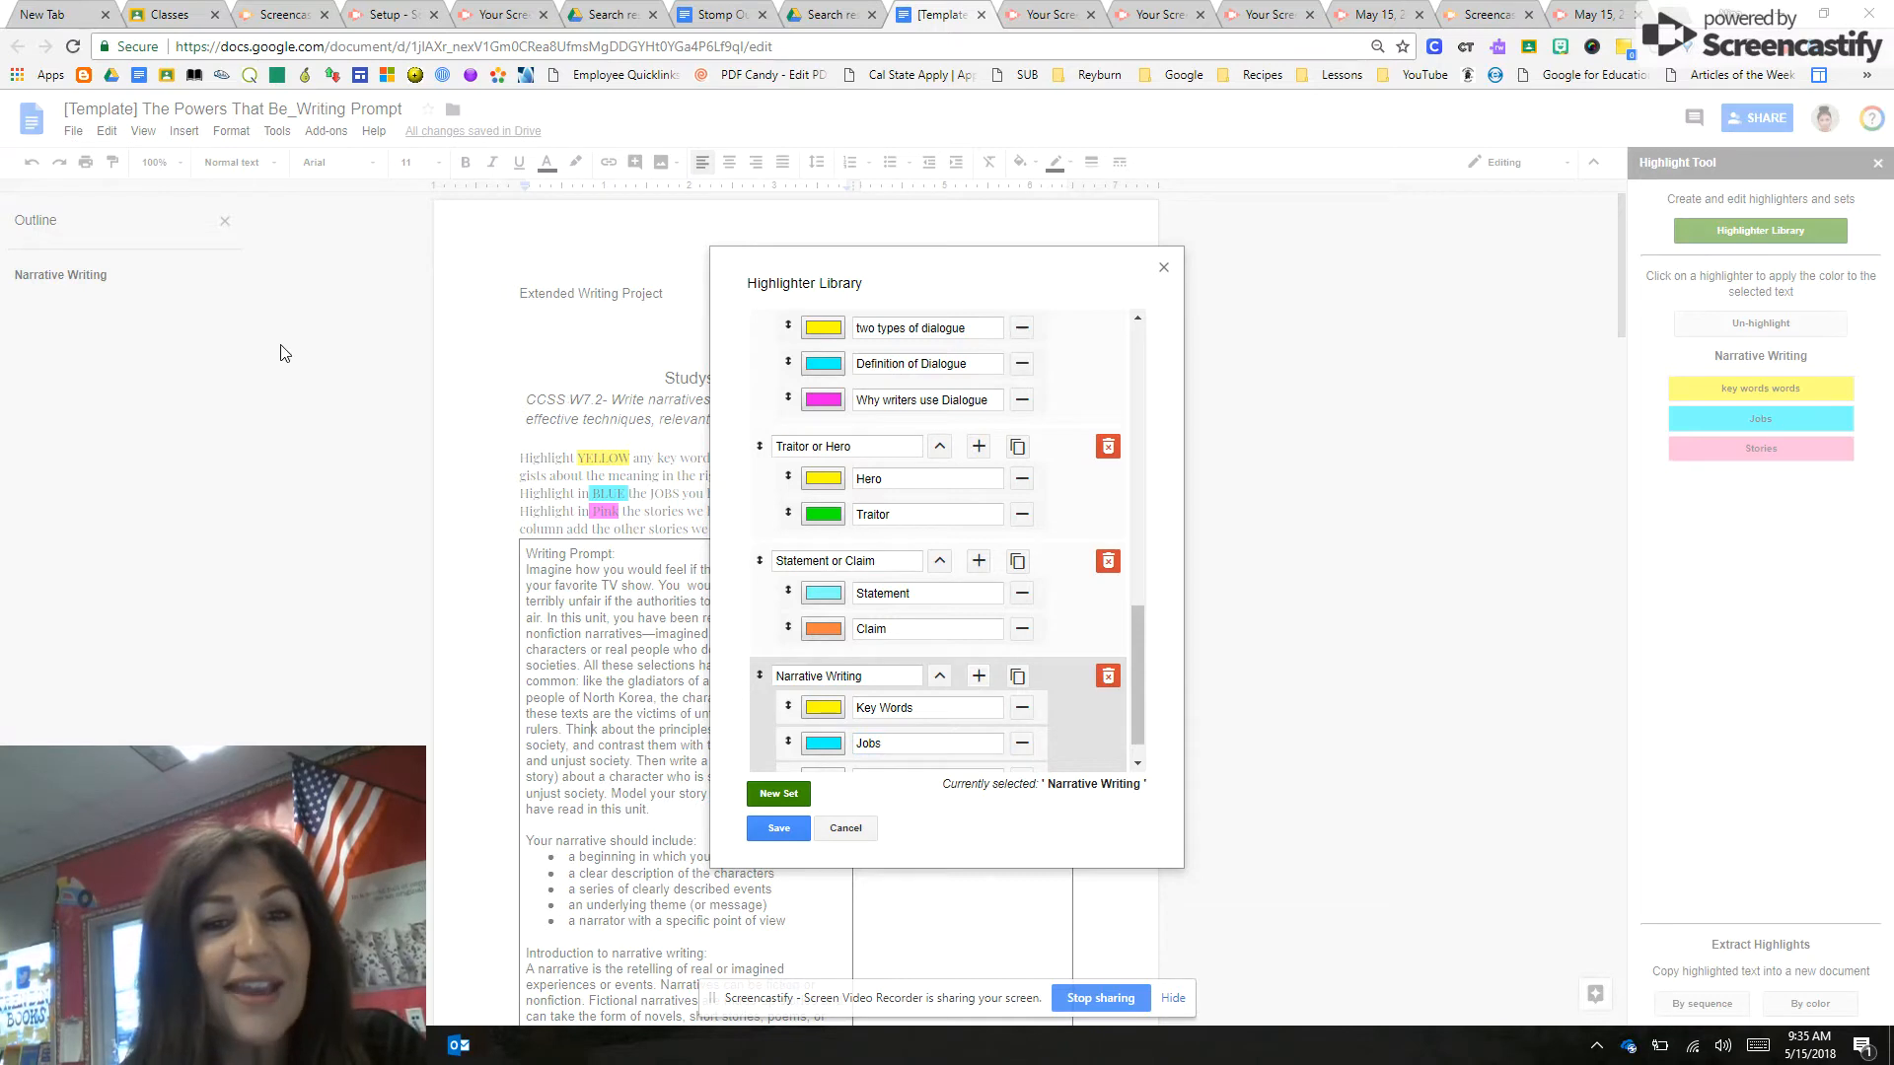
pyautogui.moveTo(1136, 700); pyautogui.dragTo(1136, 712)
pyautogui.click(834, 740)
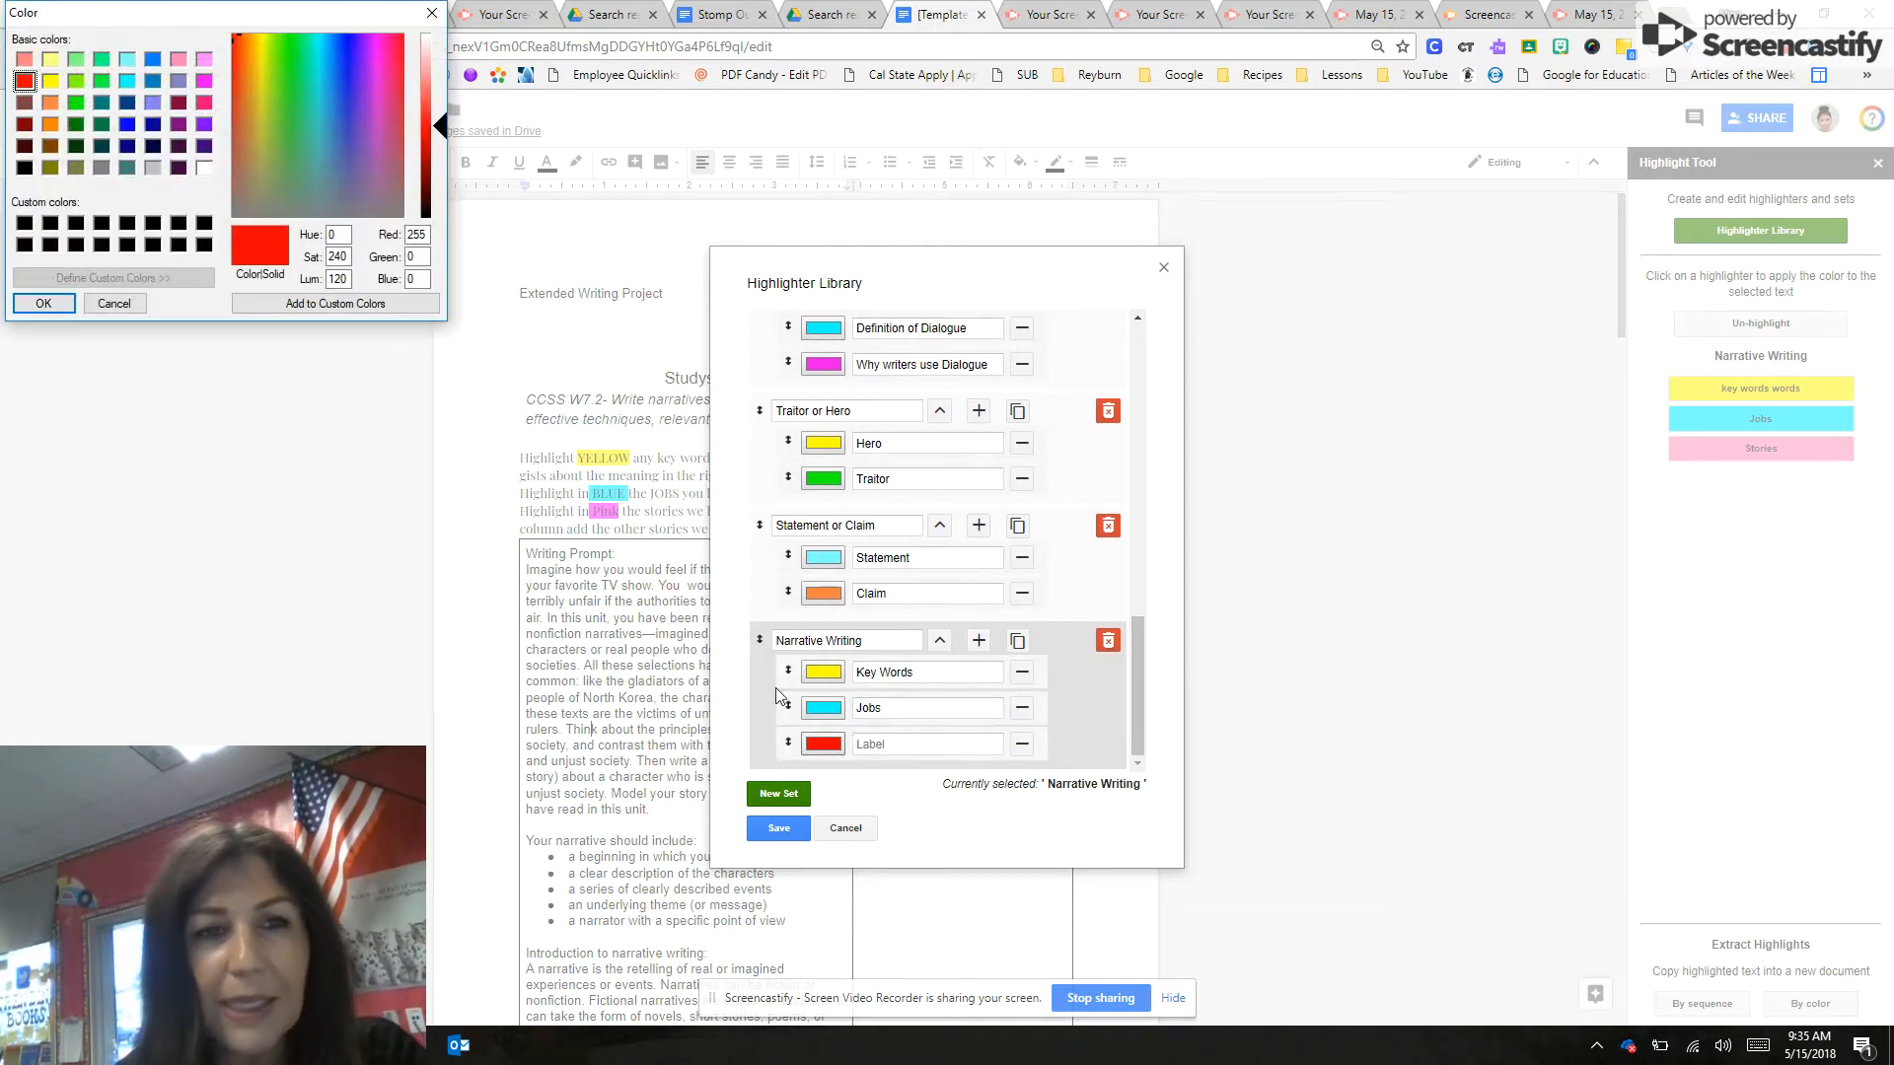
pyautogui.click(178, 60)
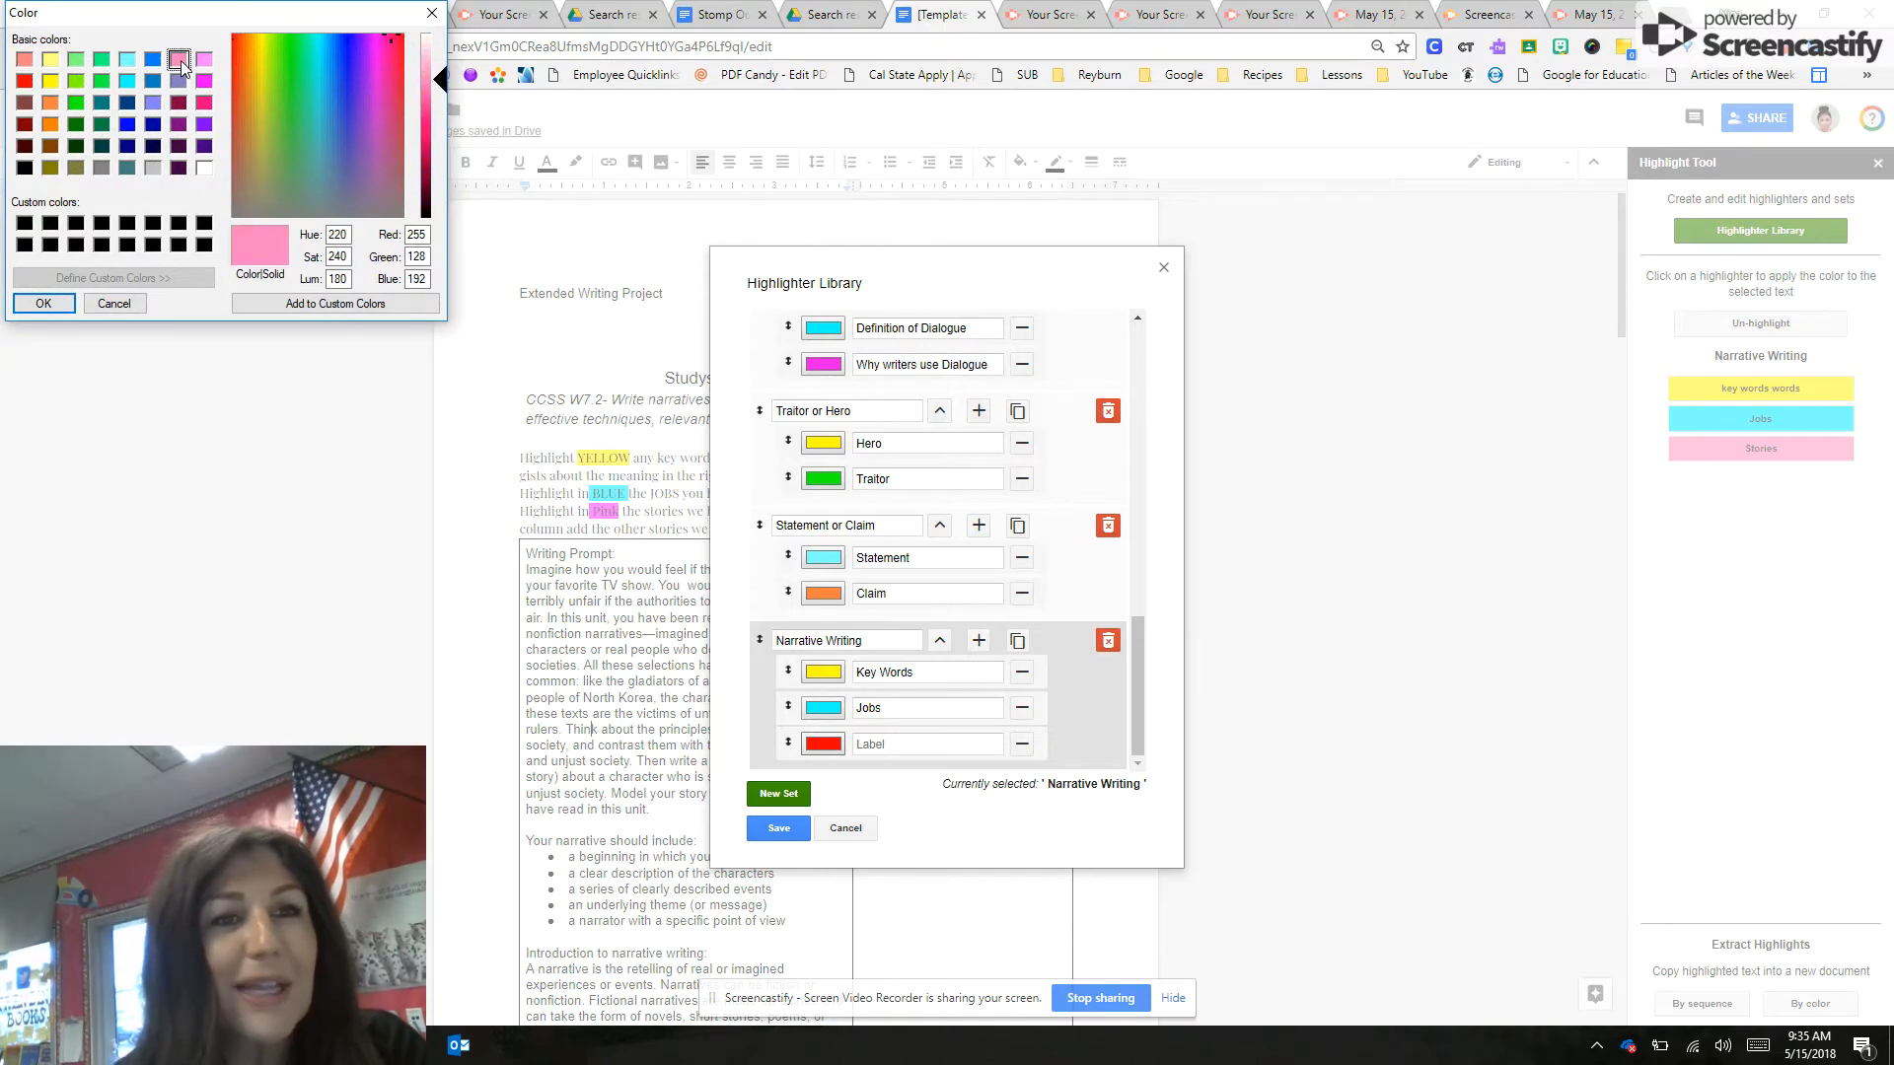
pyautogui.click(44, 303)
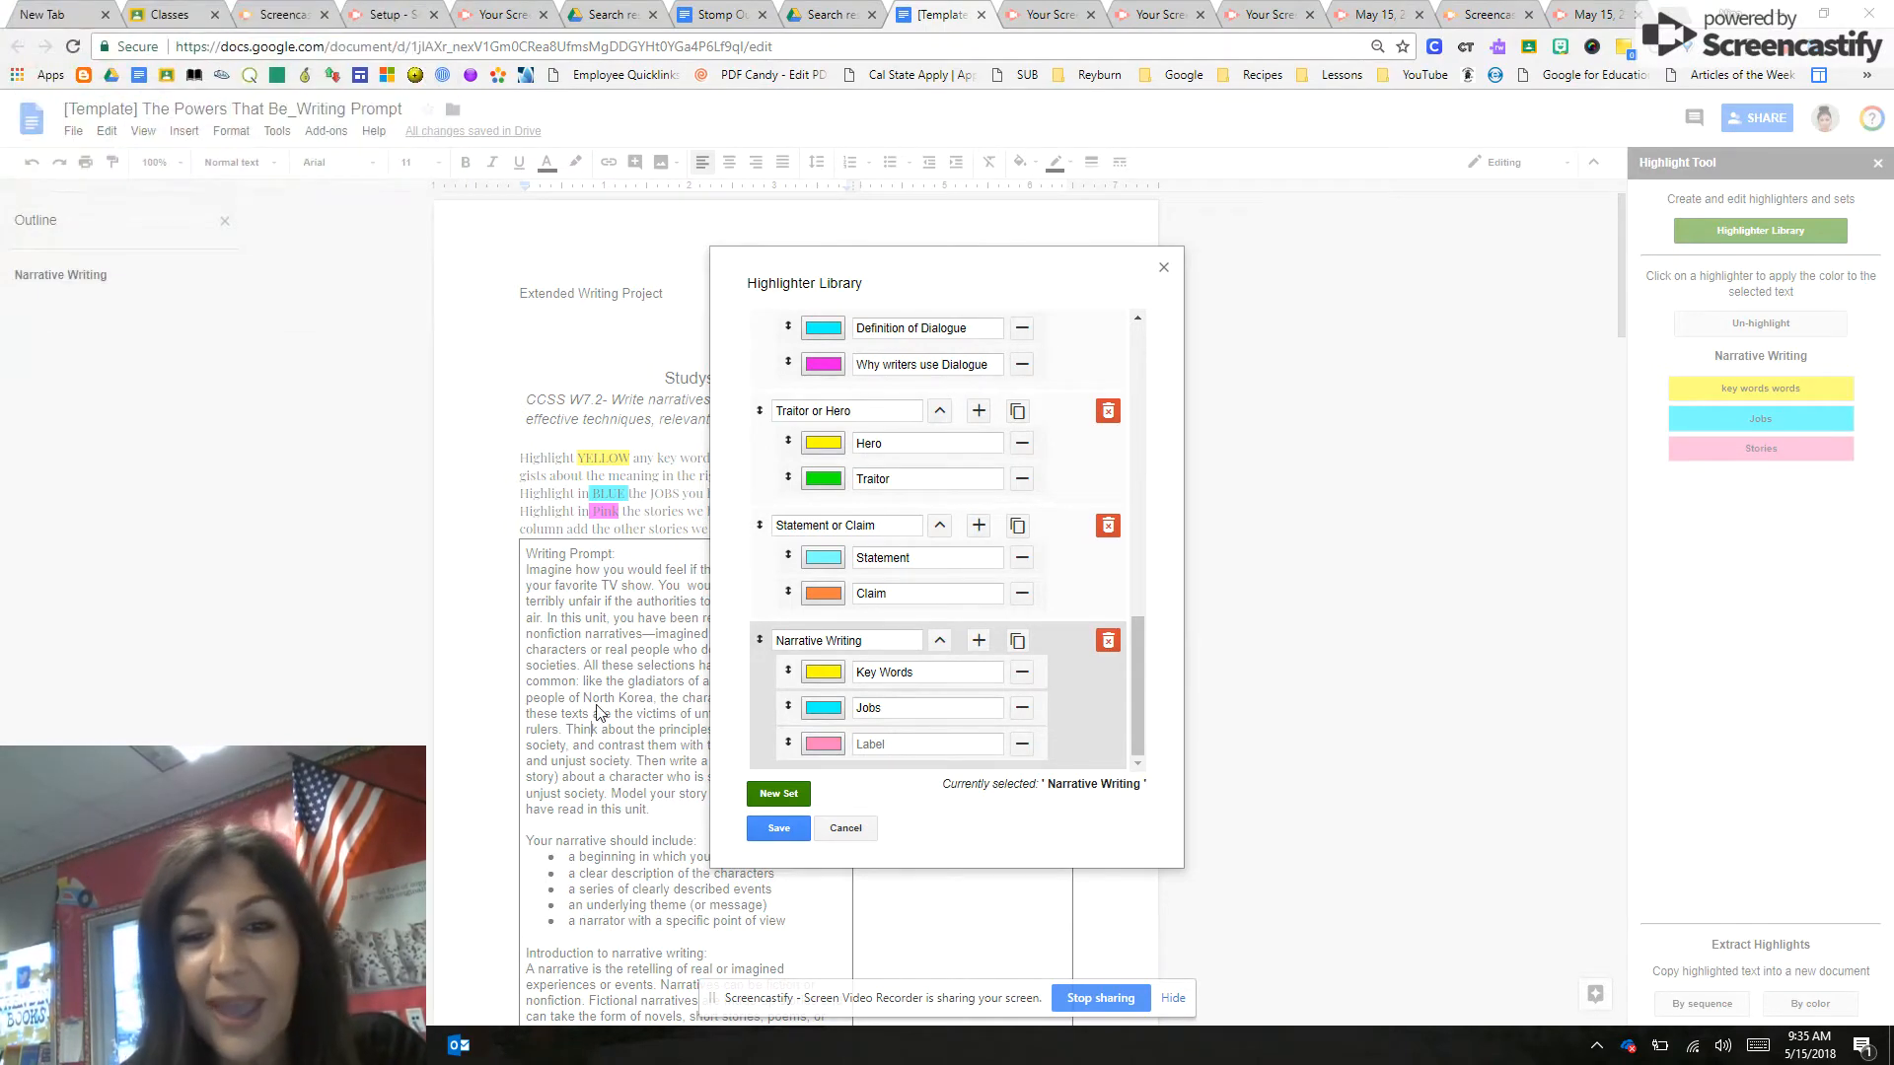
pyautogui.click(861, 742)
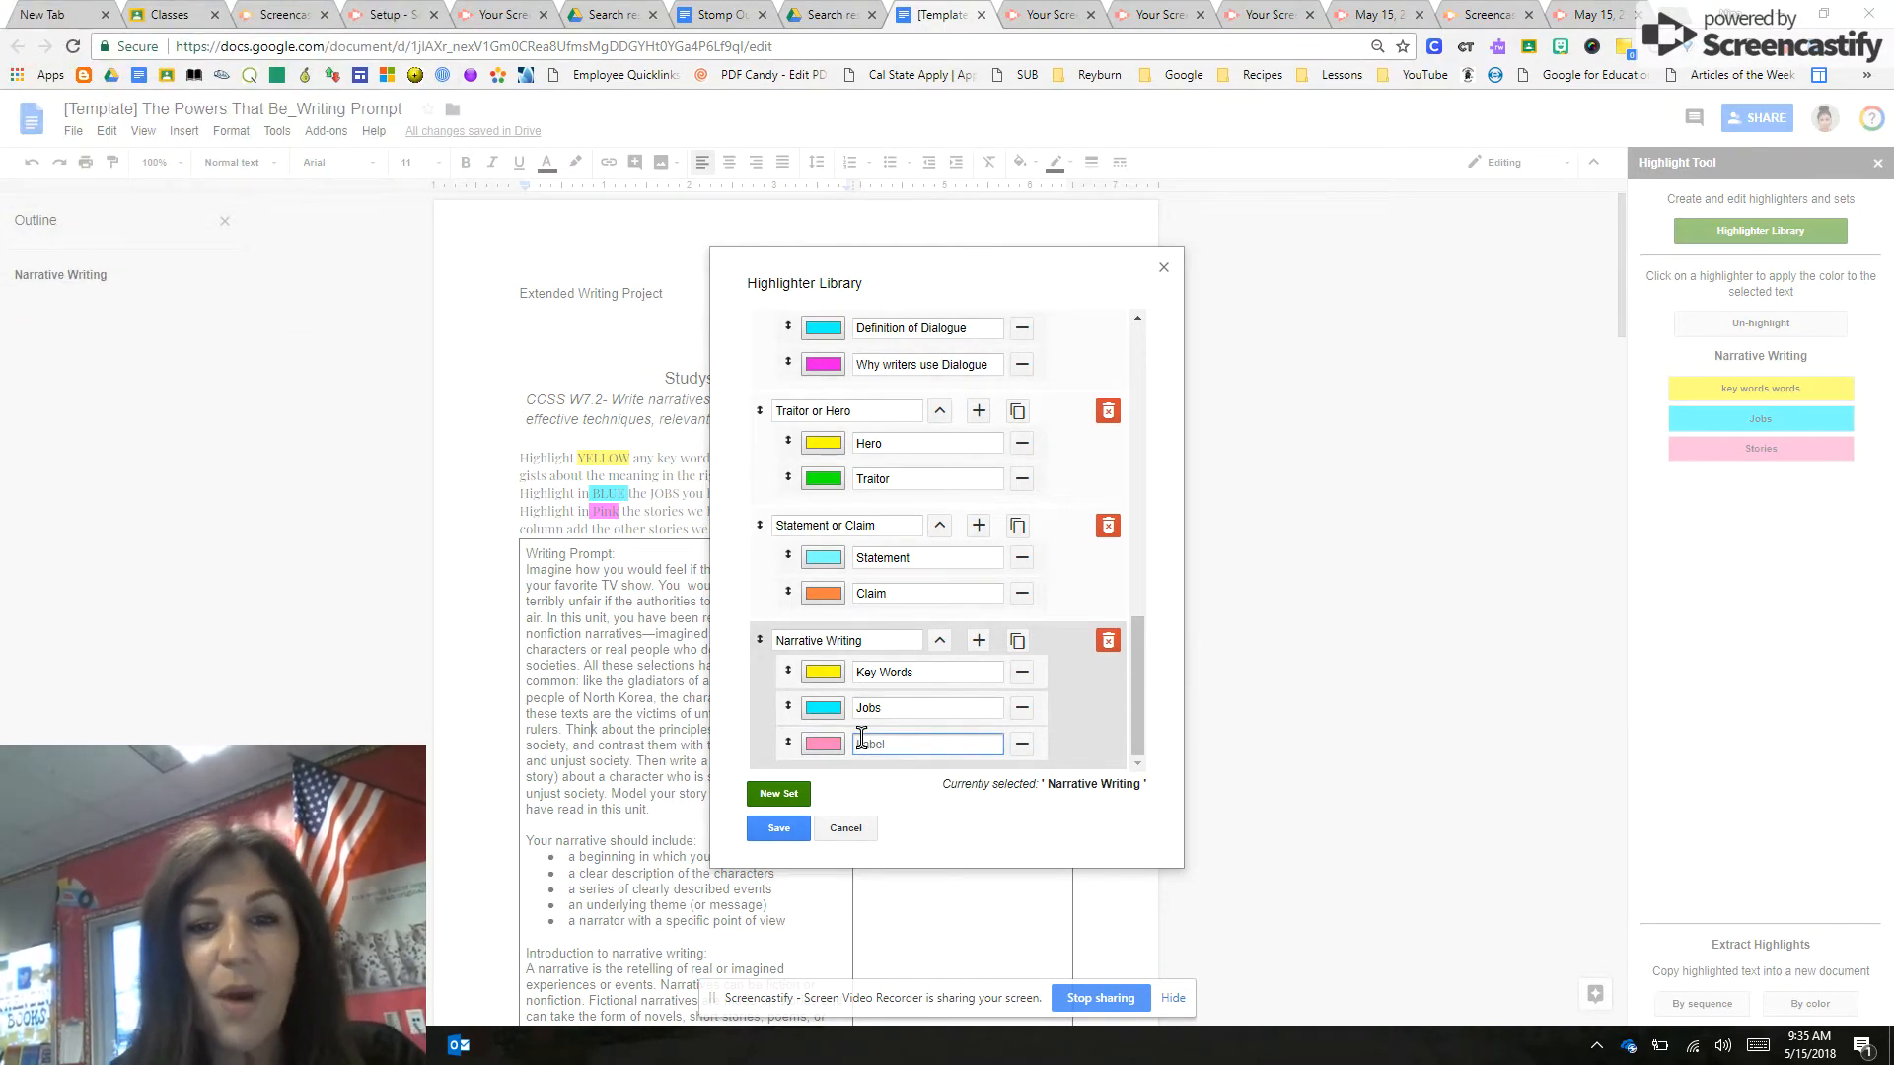
pyautogui.write('The stories')
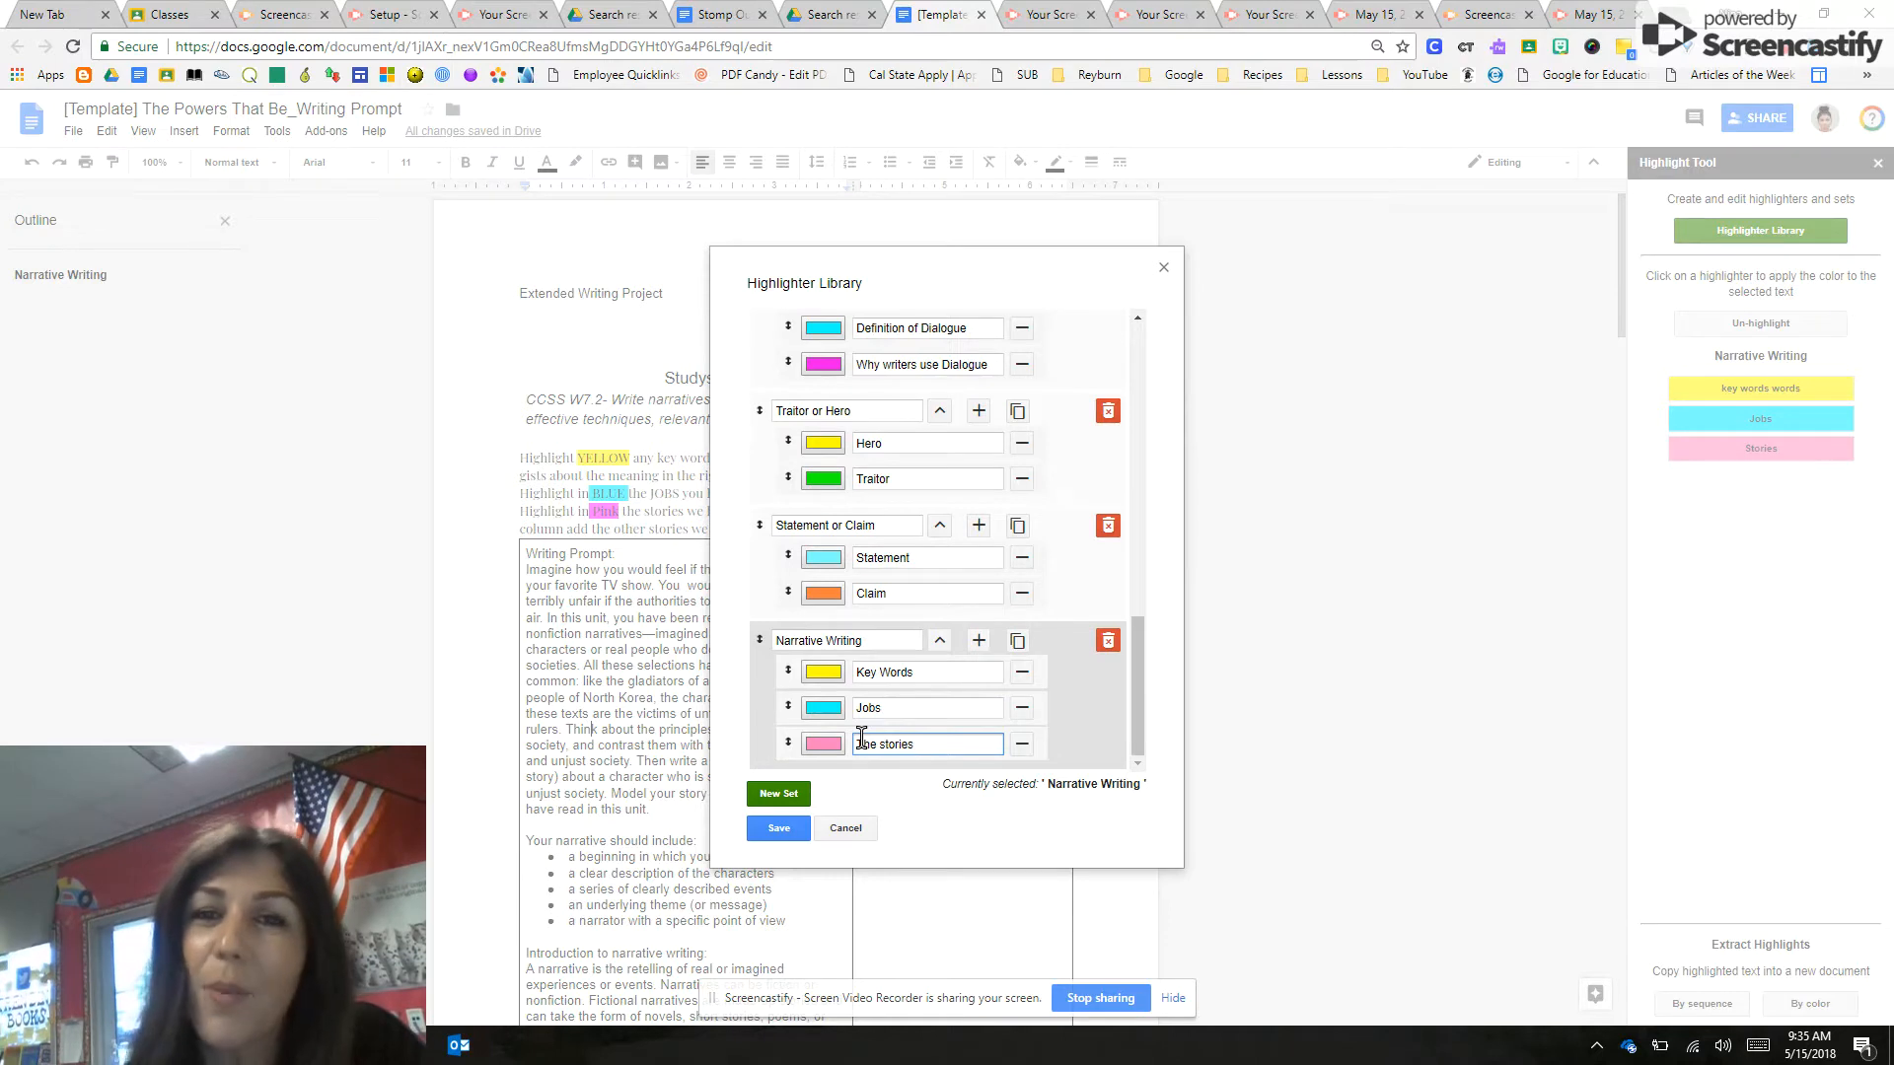
pyautogui.click(789, 827)
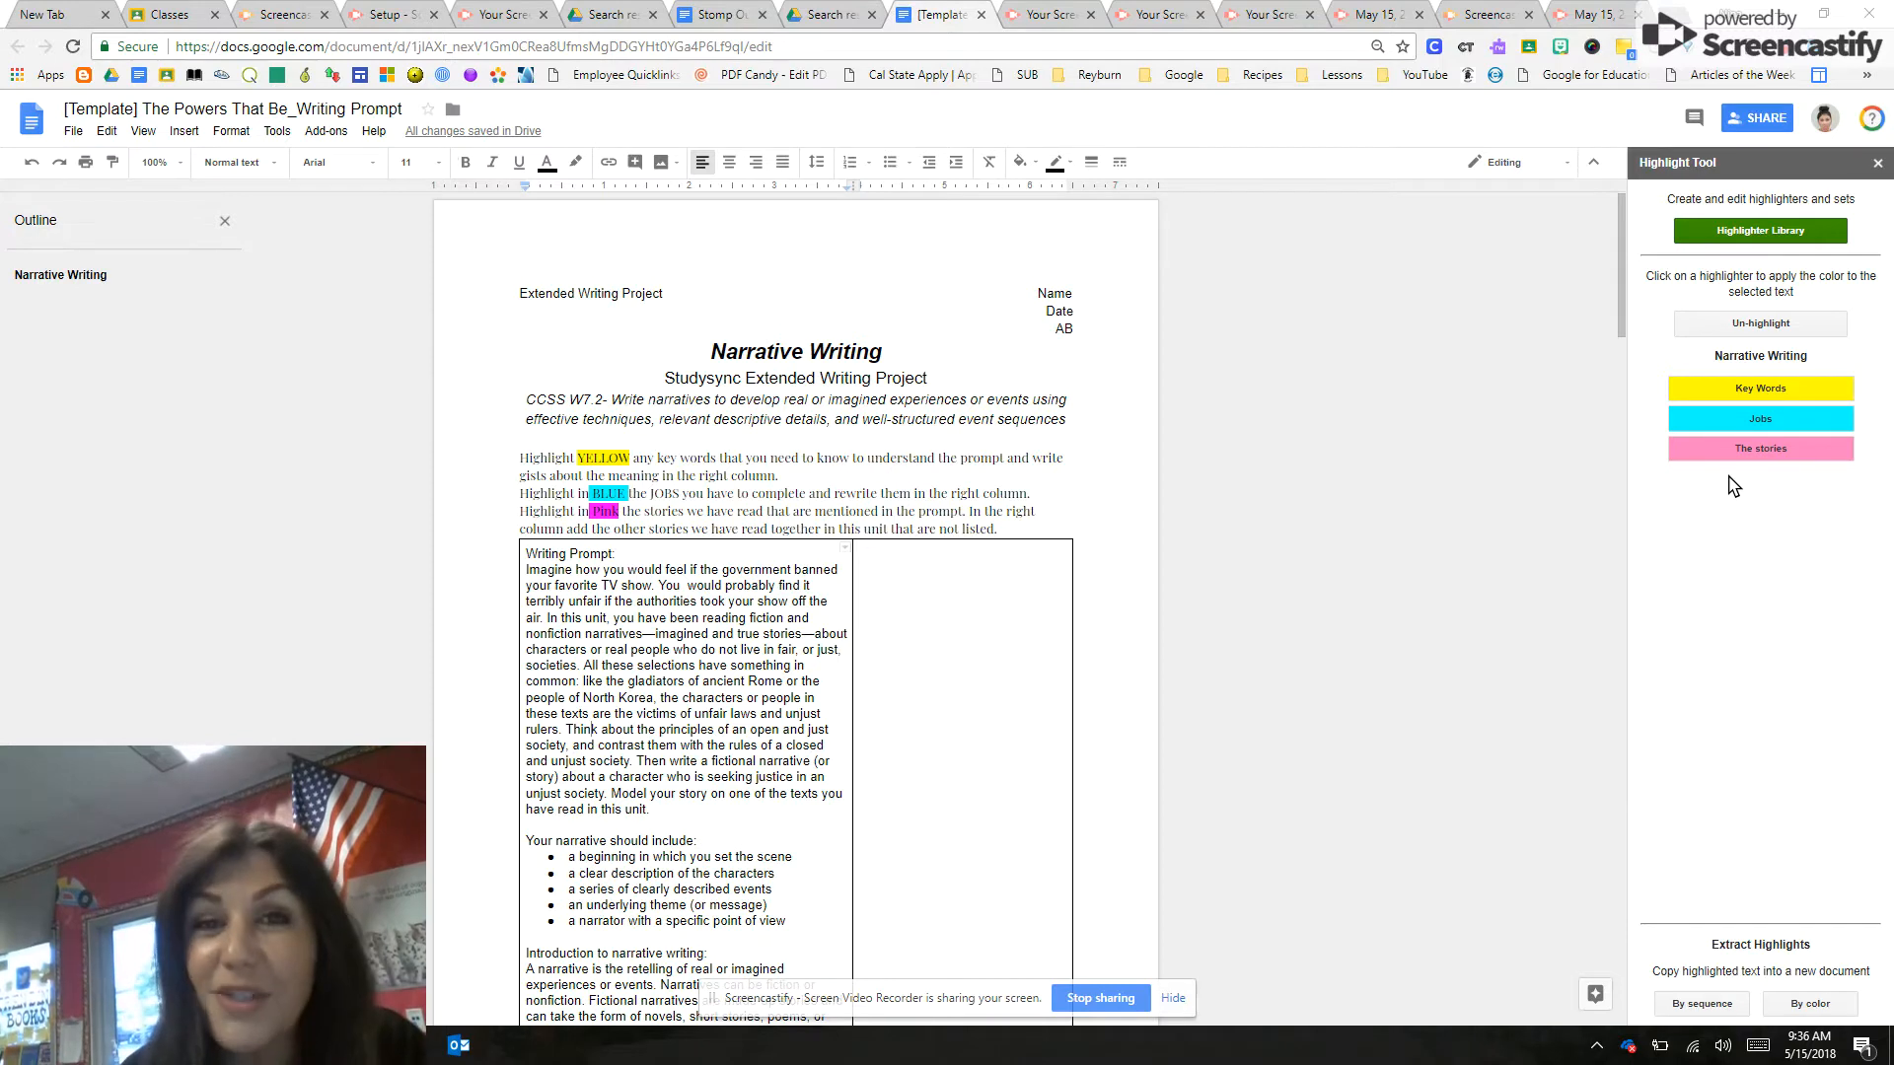
# Export only the Narrative Writing highlighter set to the current document and view the exported block at the document's end.
pyautogui.click(331, 138)
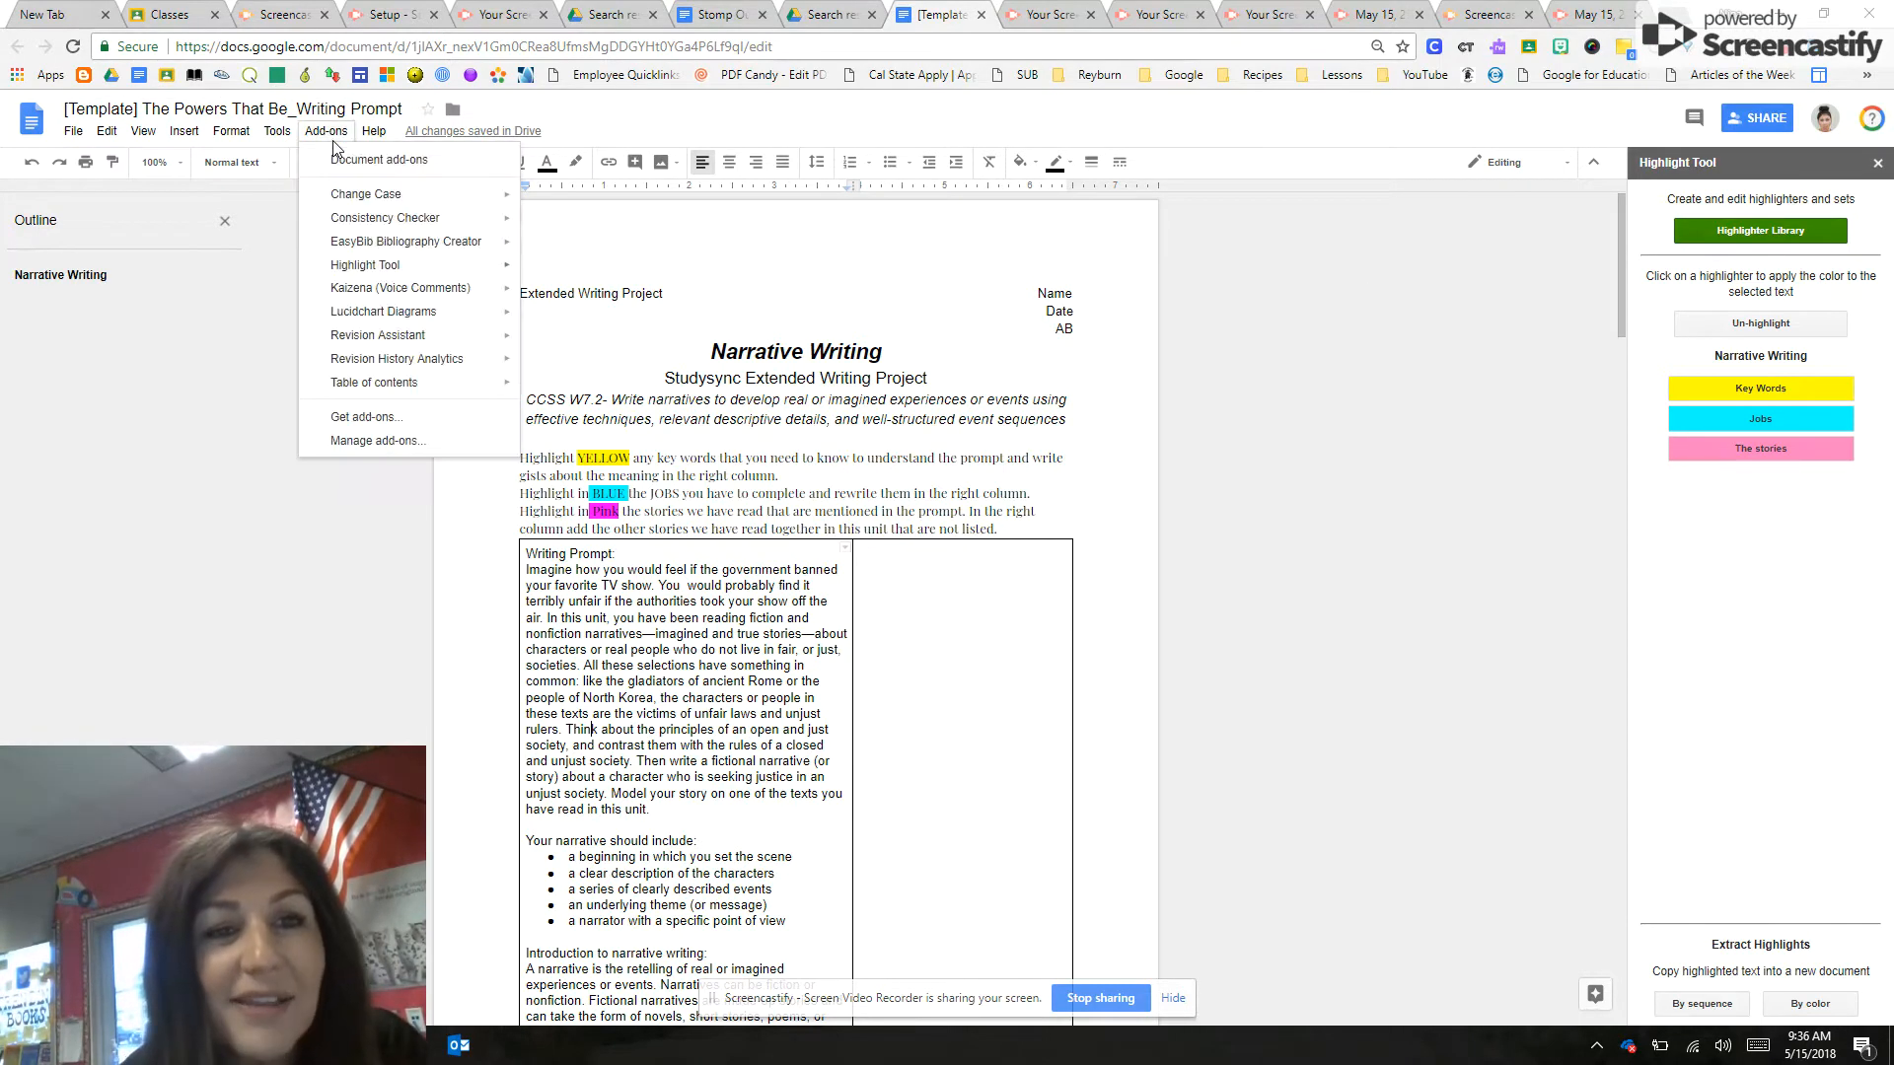
pyautogui.moveTo(398, 268)
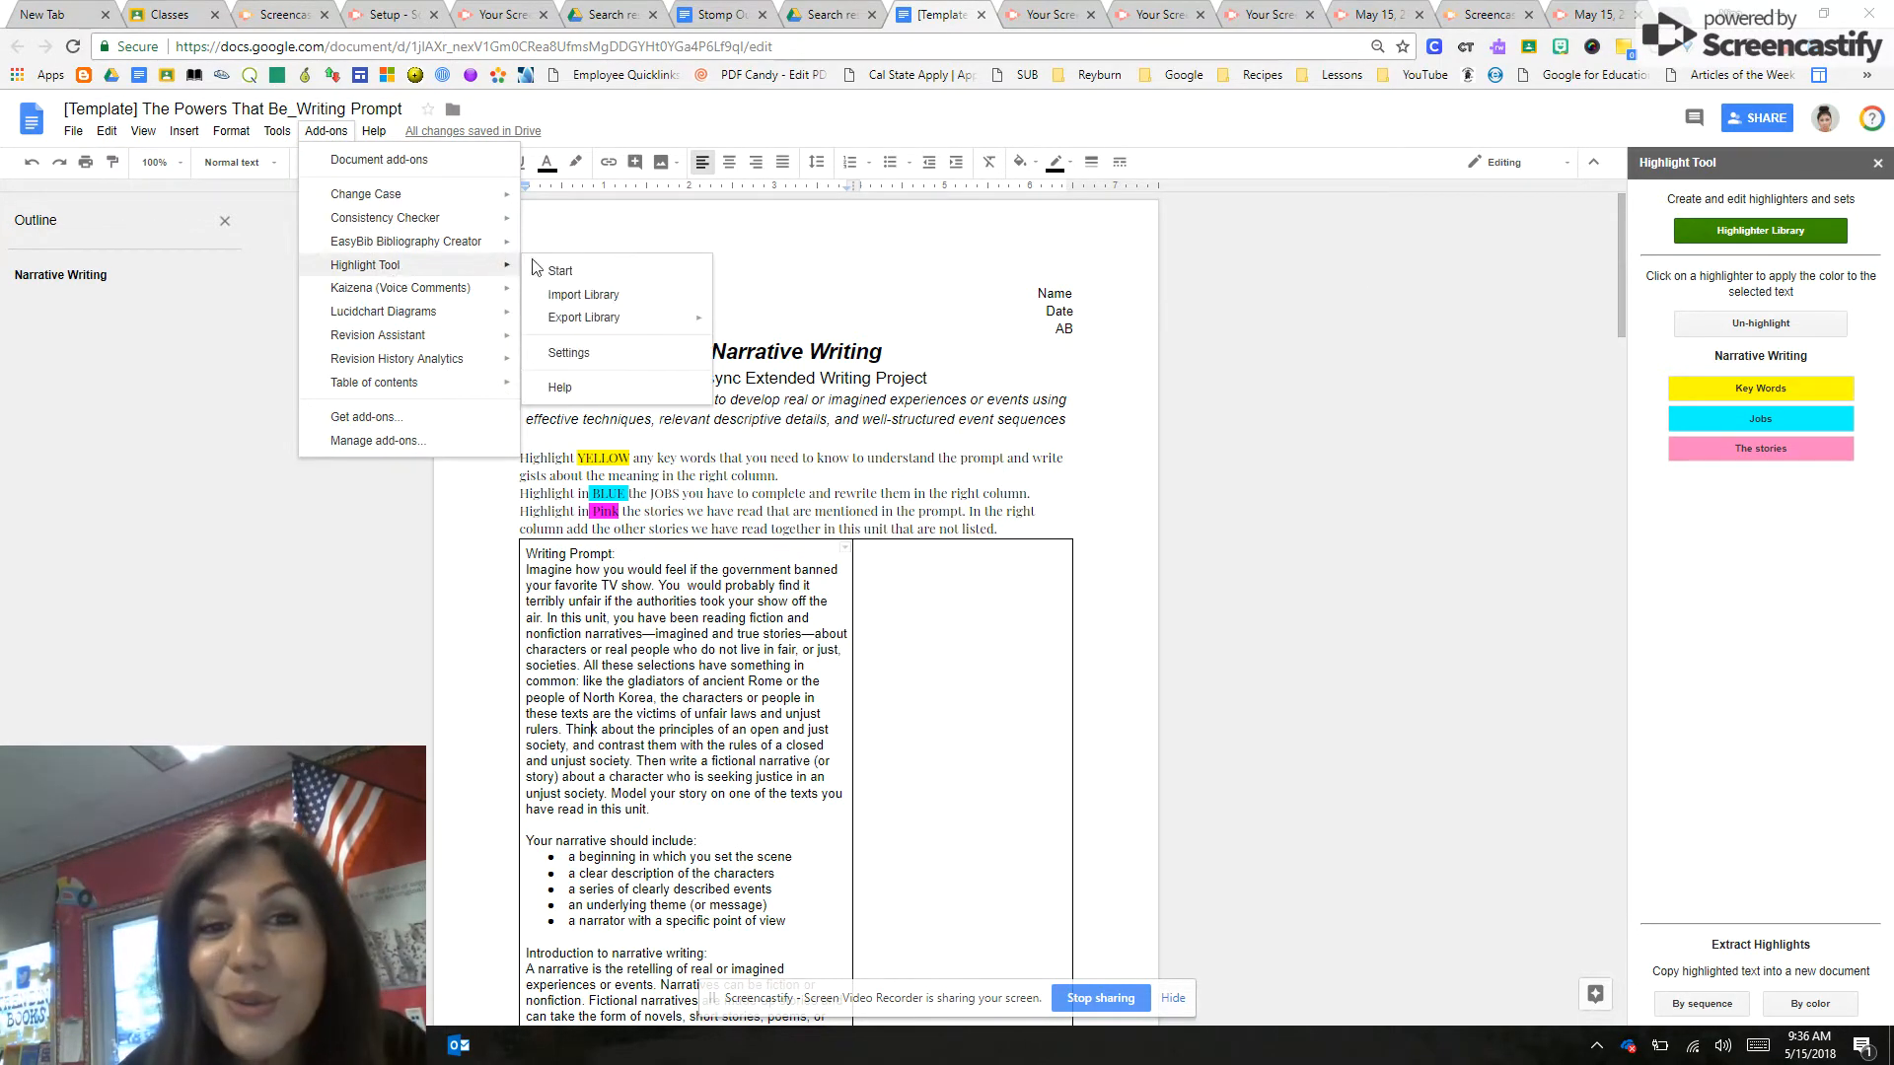
pyautogui.moveTo(606, 322)
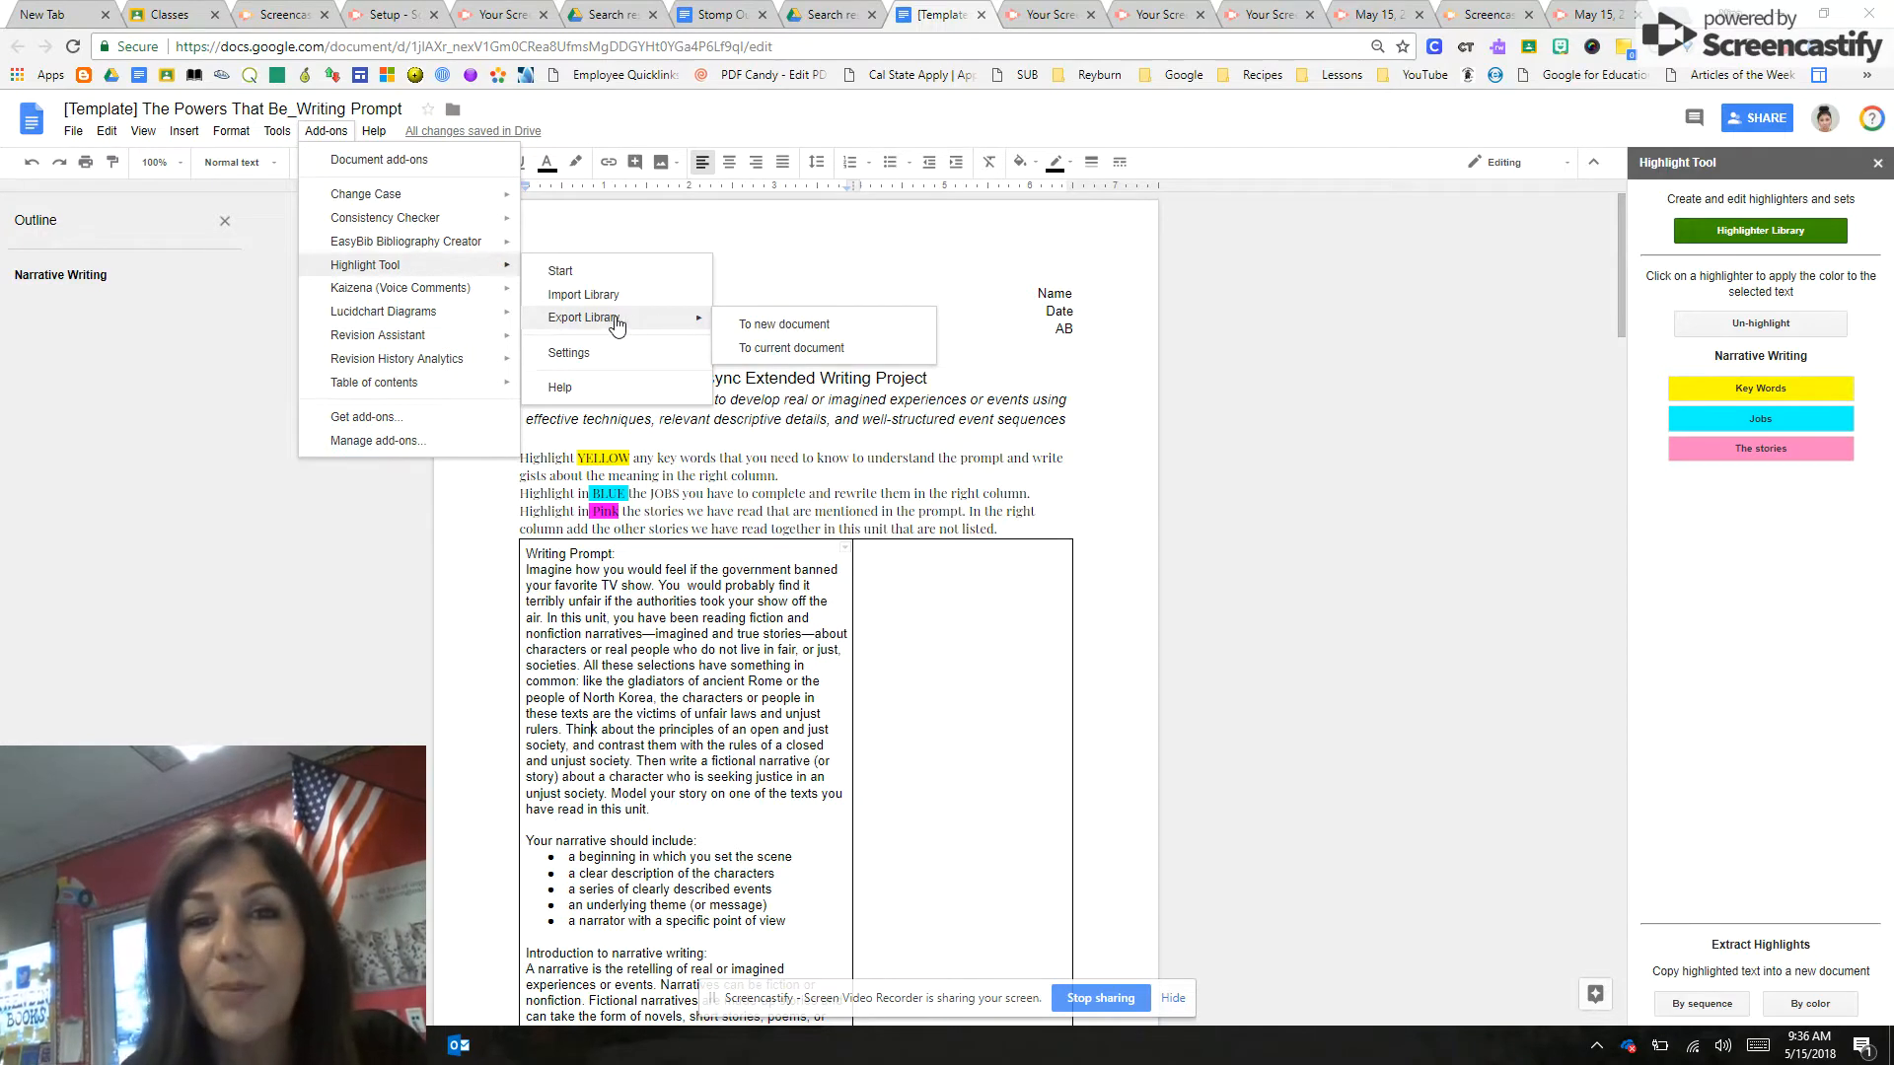
pyautogui.click(779, 350)
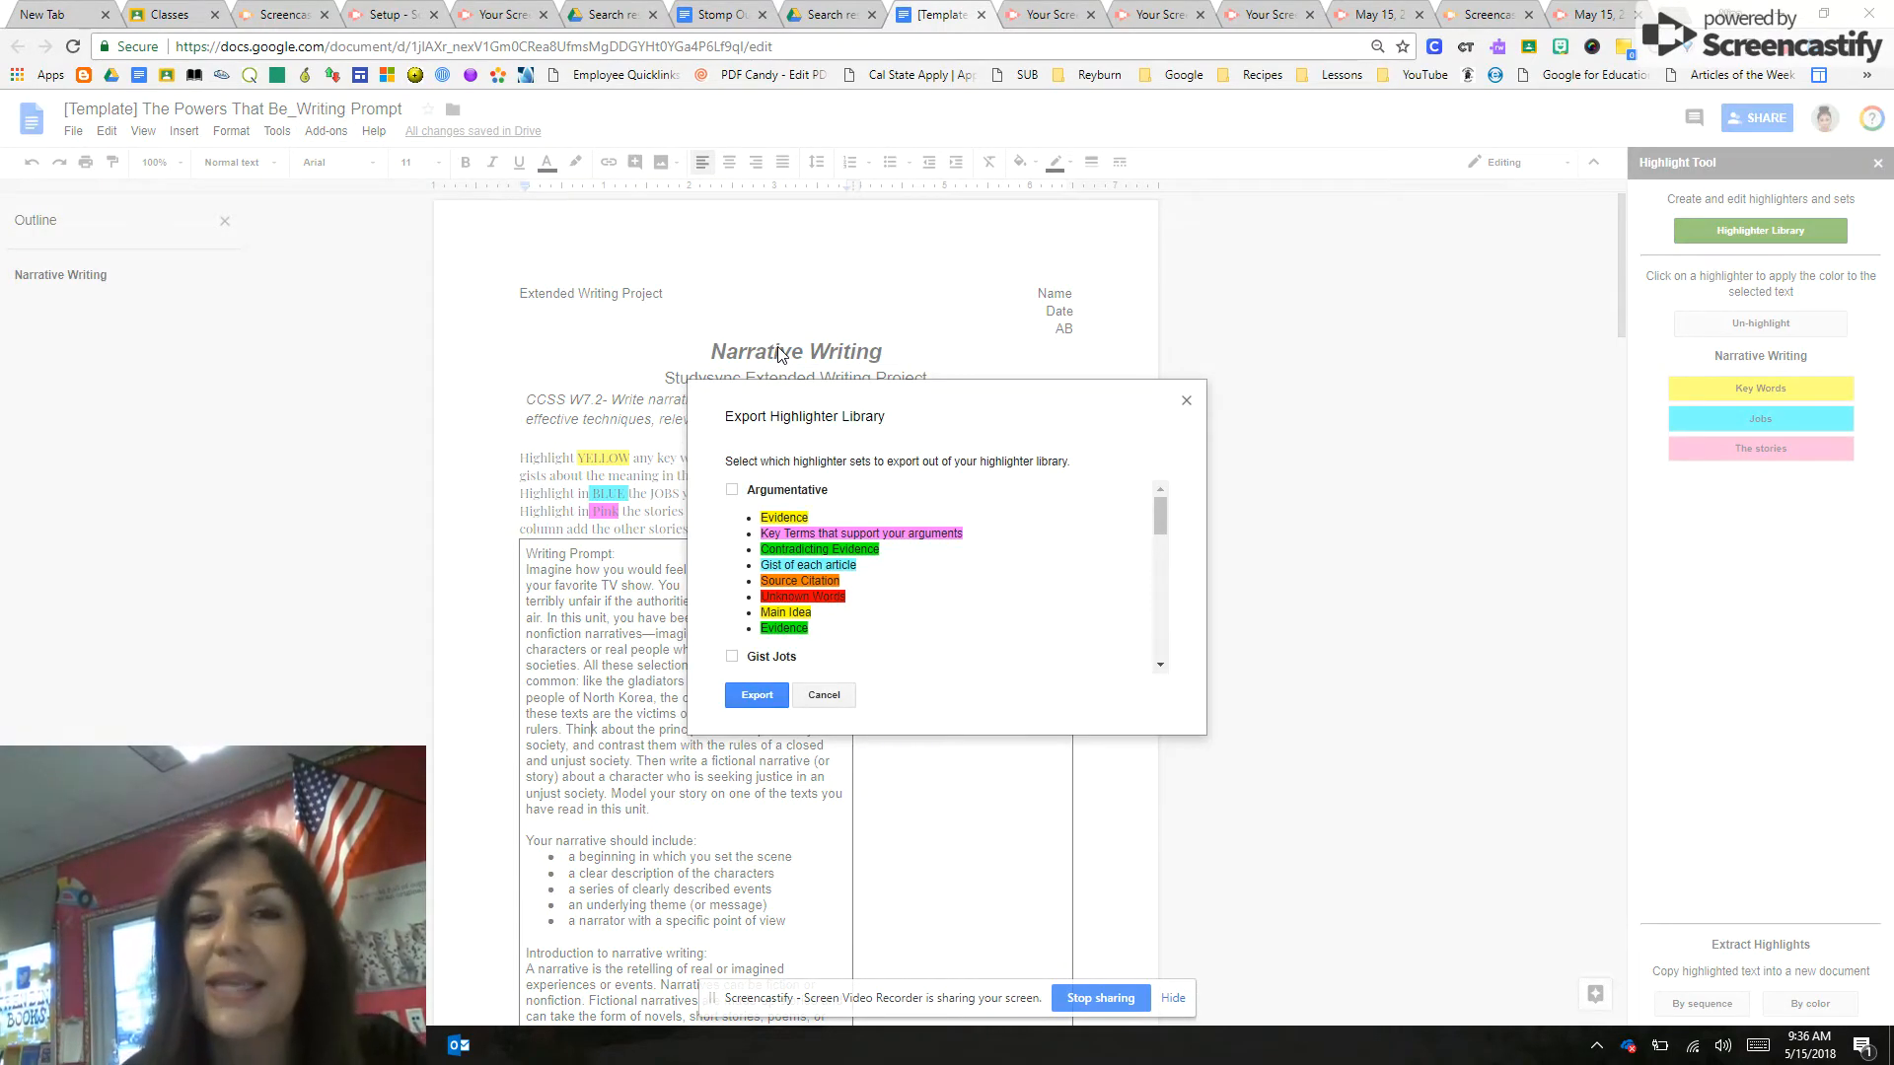
pyautogui.moveTo(1162, 518); pyautogui.dragTo(1162, 638)
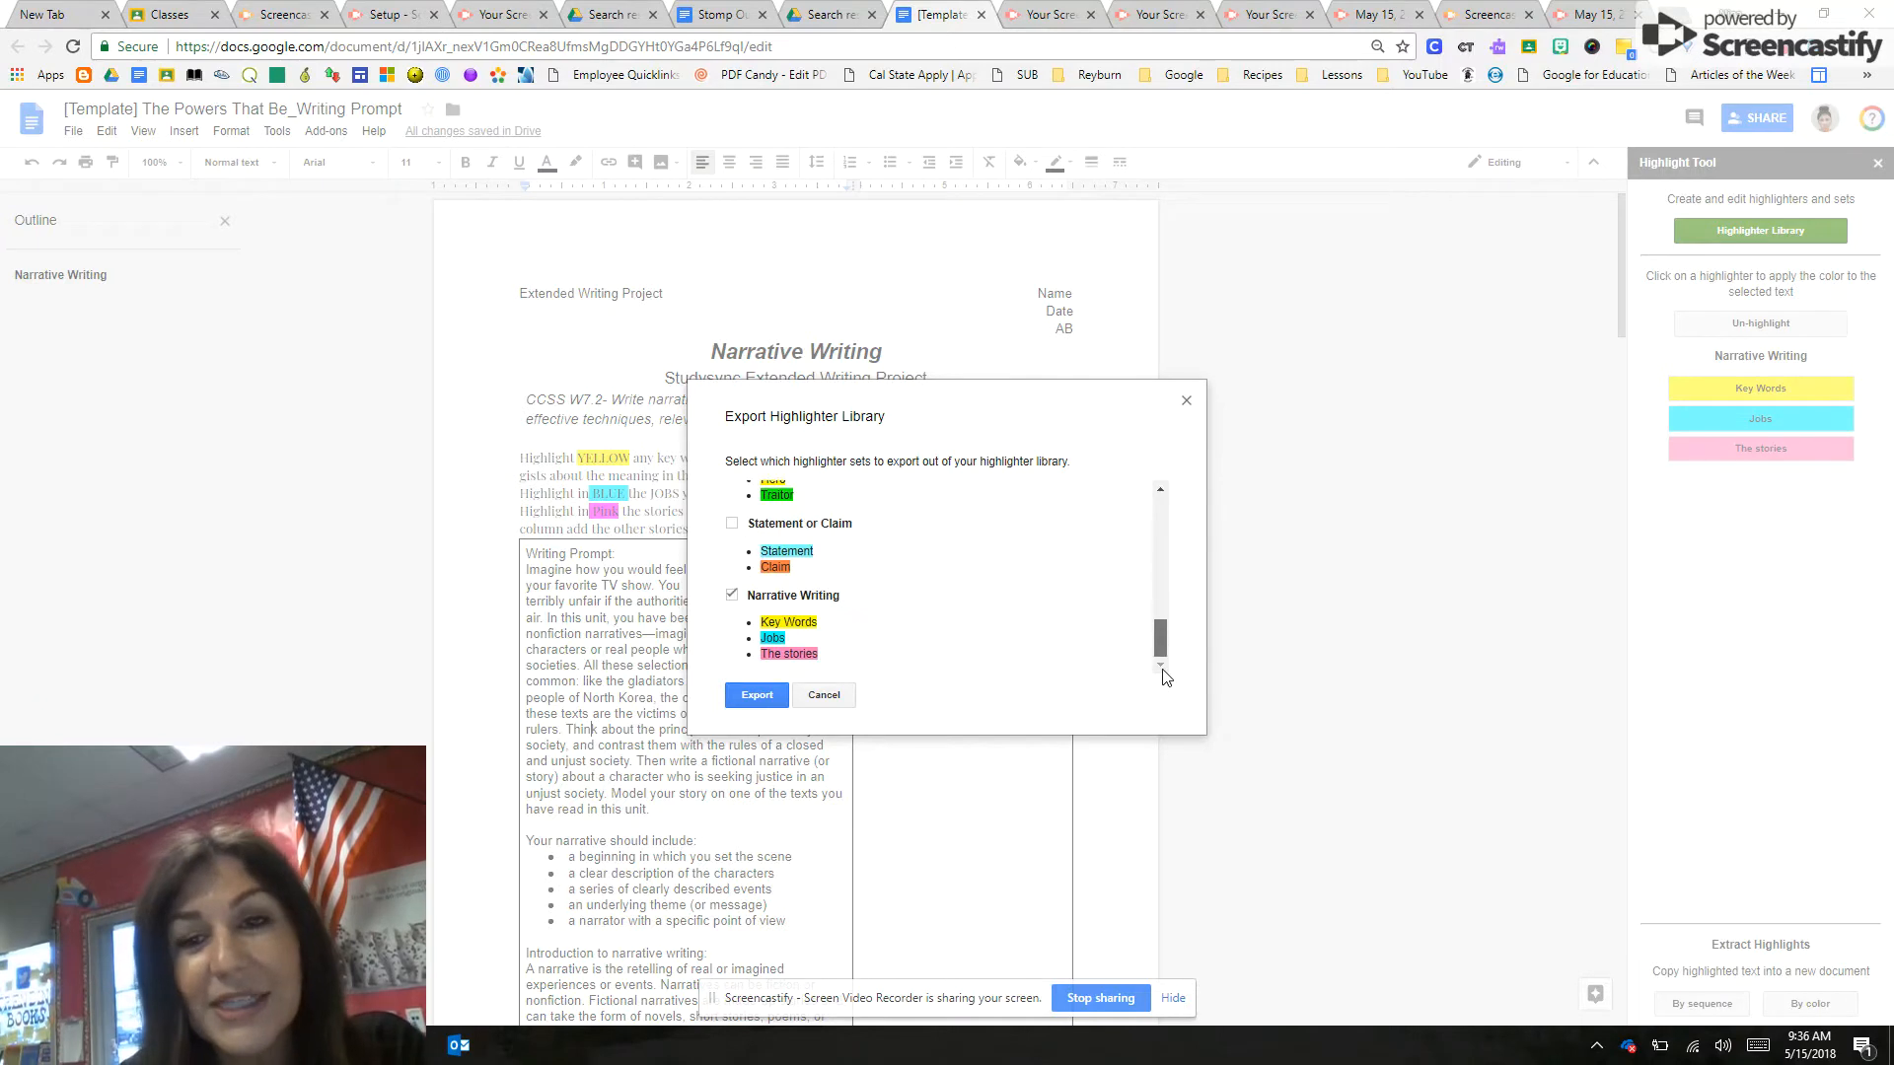
pyautogui.click(761, 595)
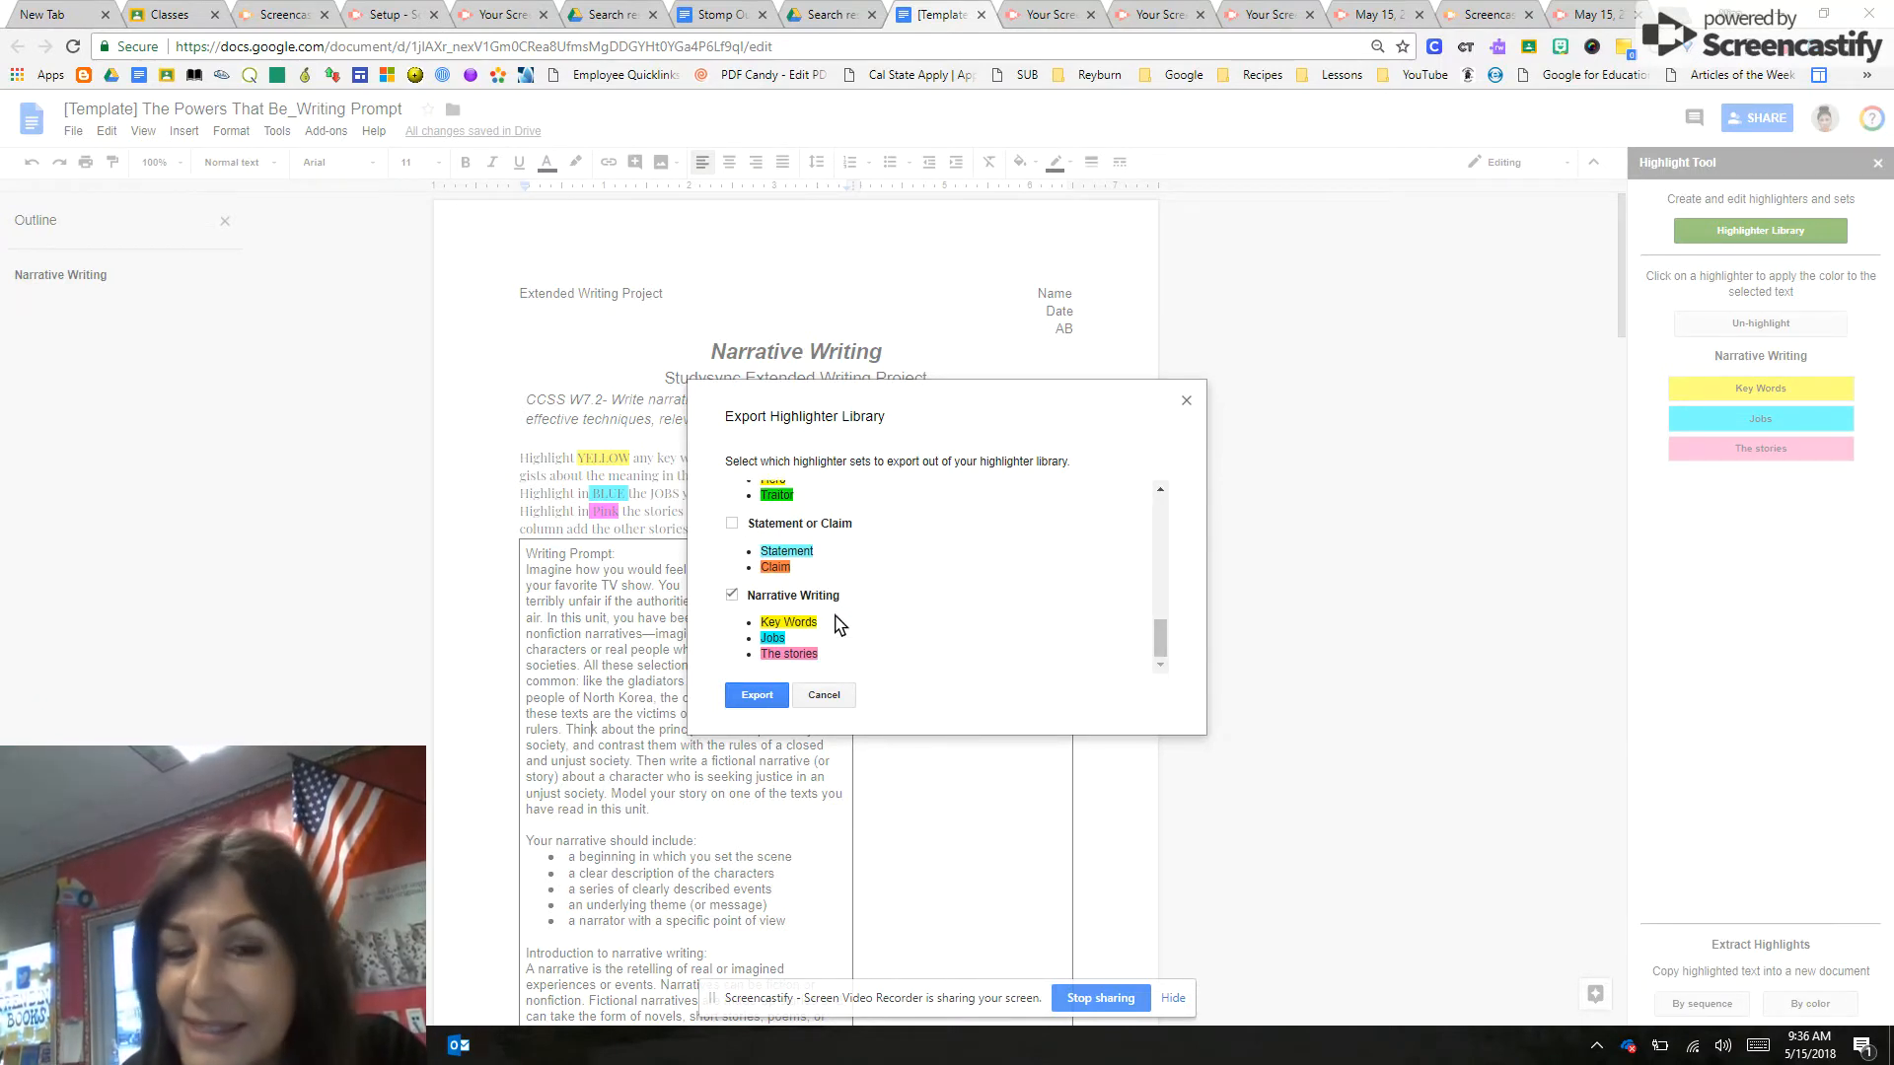
pyautogui.click(760, 697)
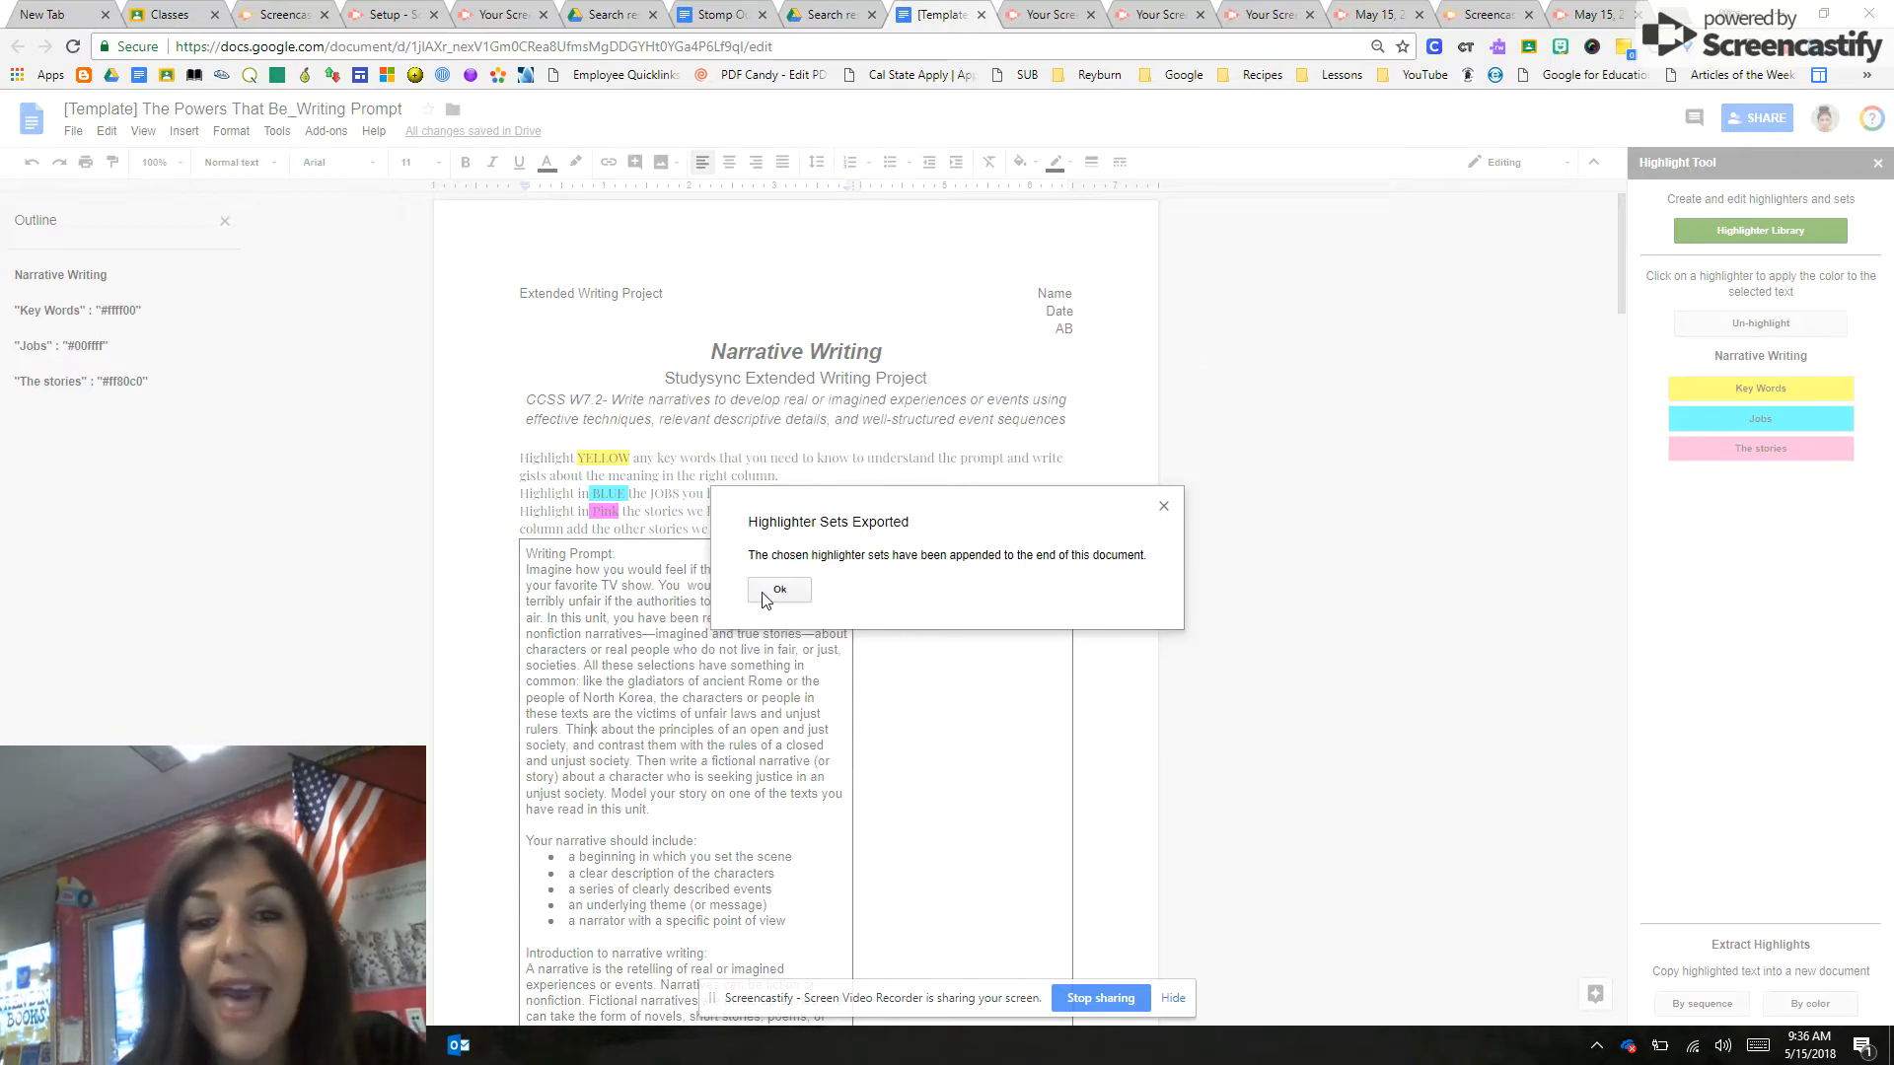
pyautogui.click(771, 592)
pyautogui.moveTo(1615, 262); pyautogui.dragTo(1664, 888)
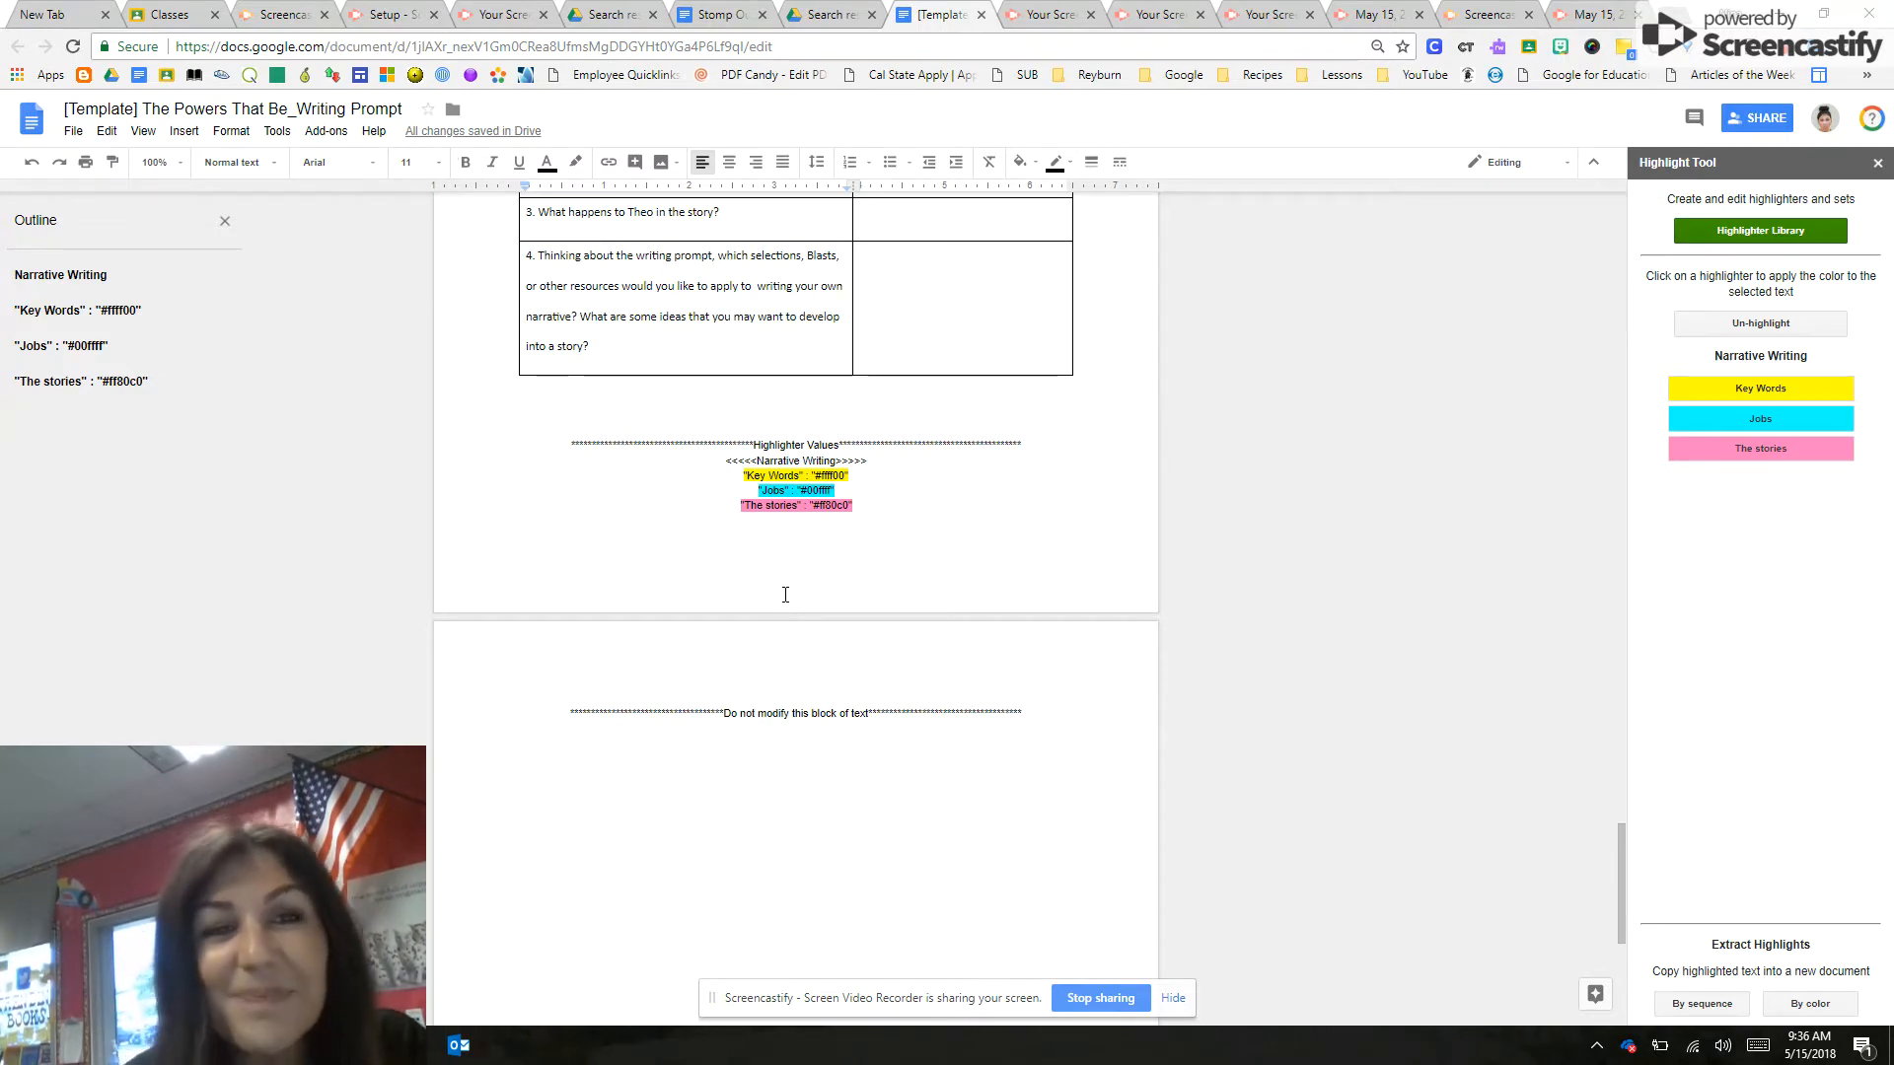
pyautogui.click(332, 133)
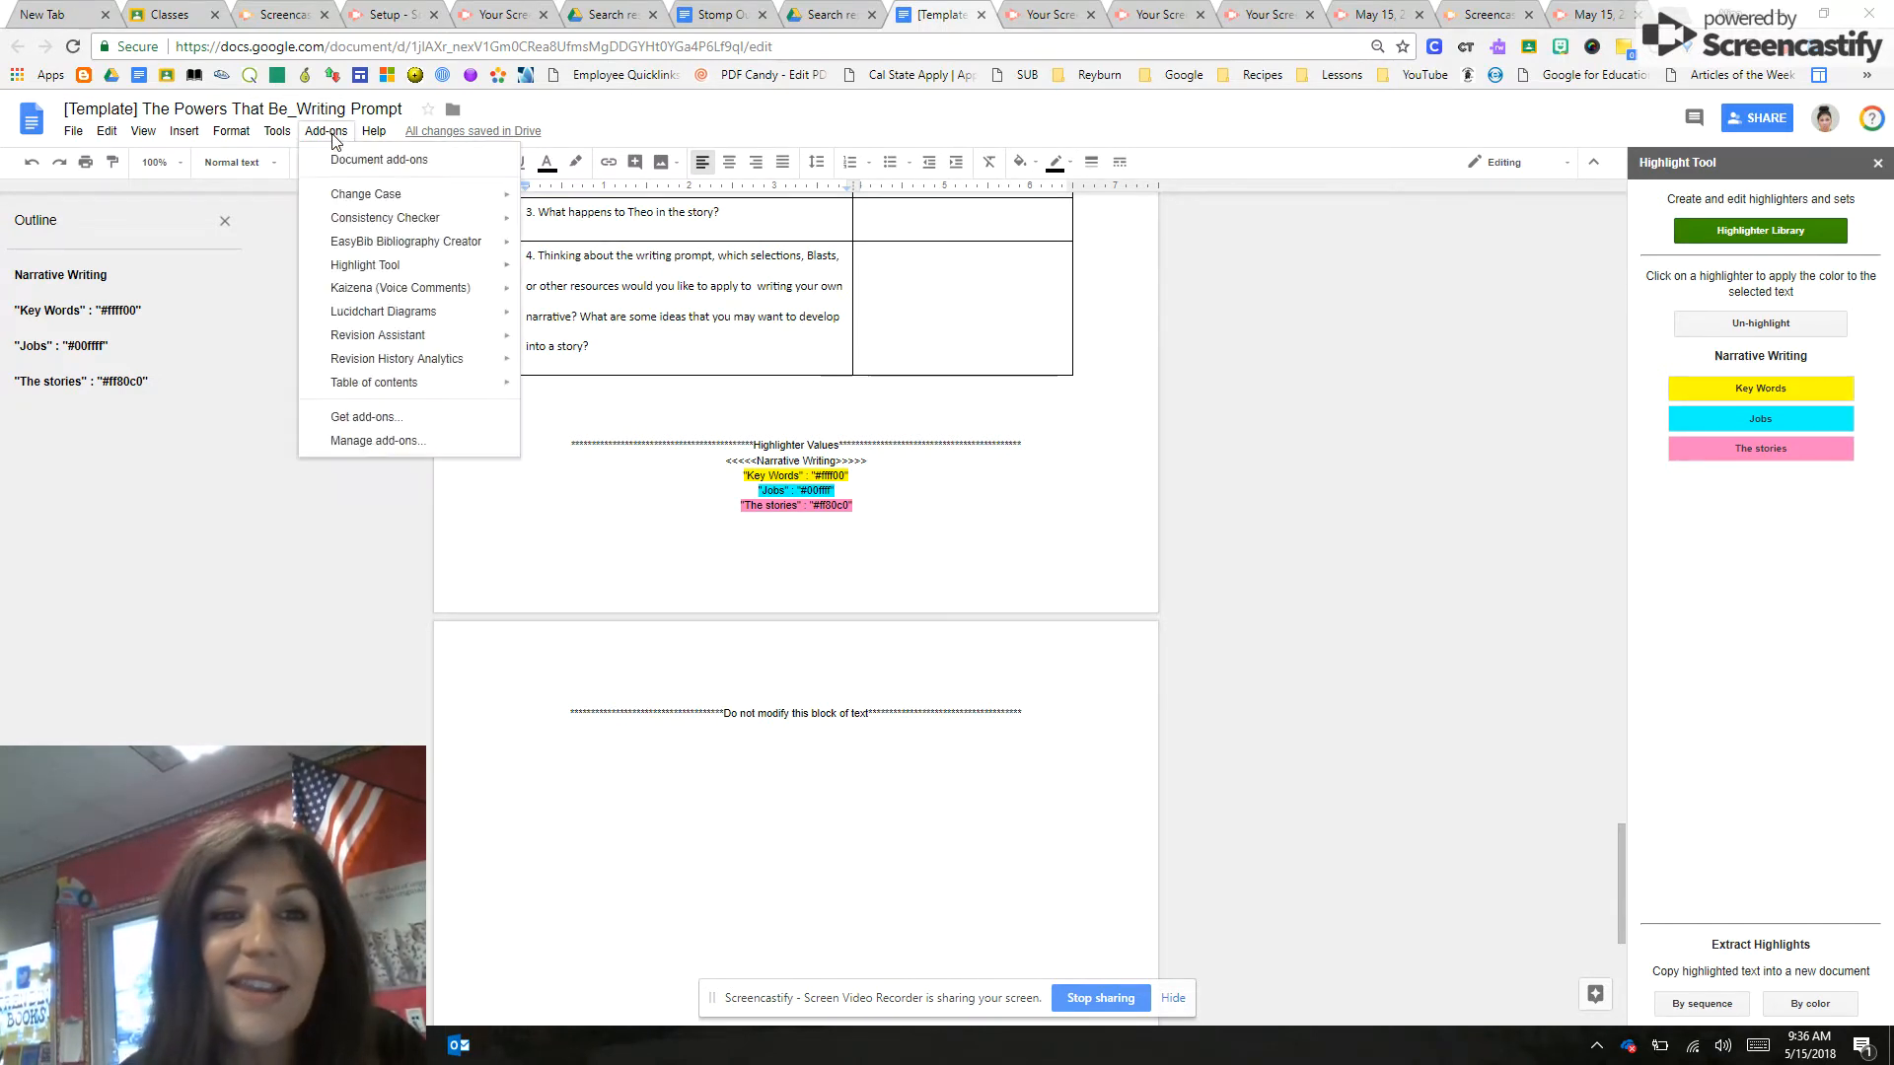
pyautogui.moveTo(430, 266)
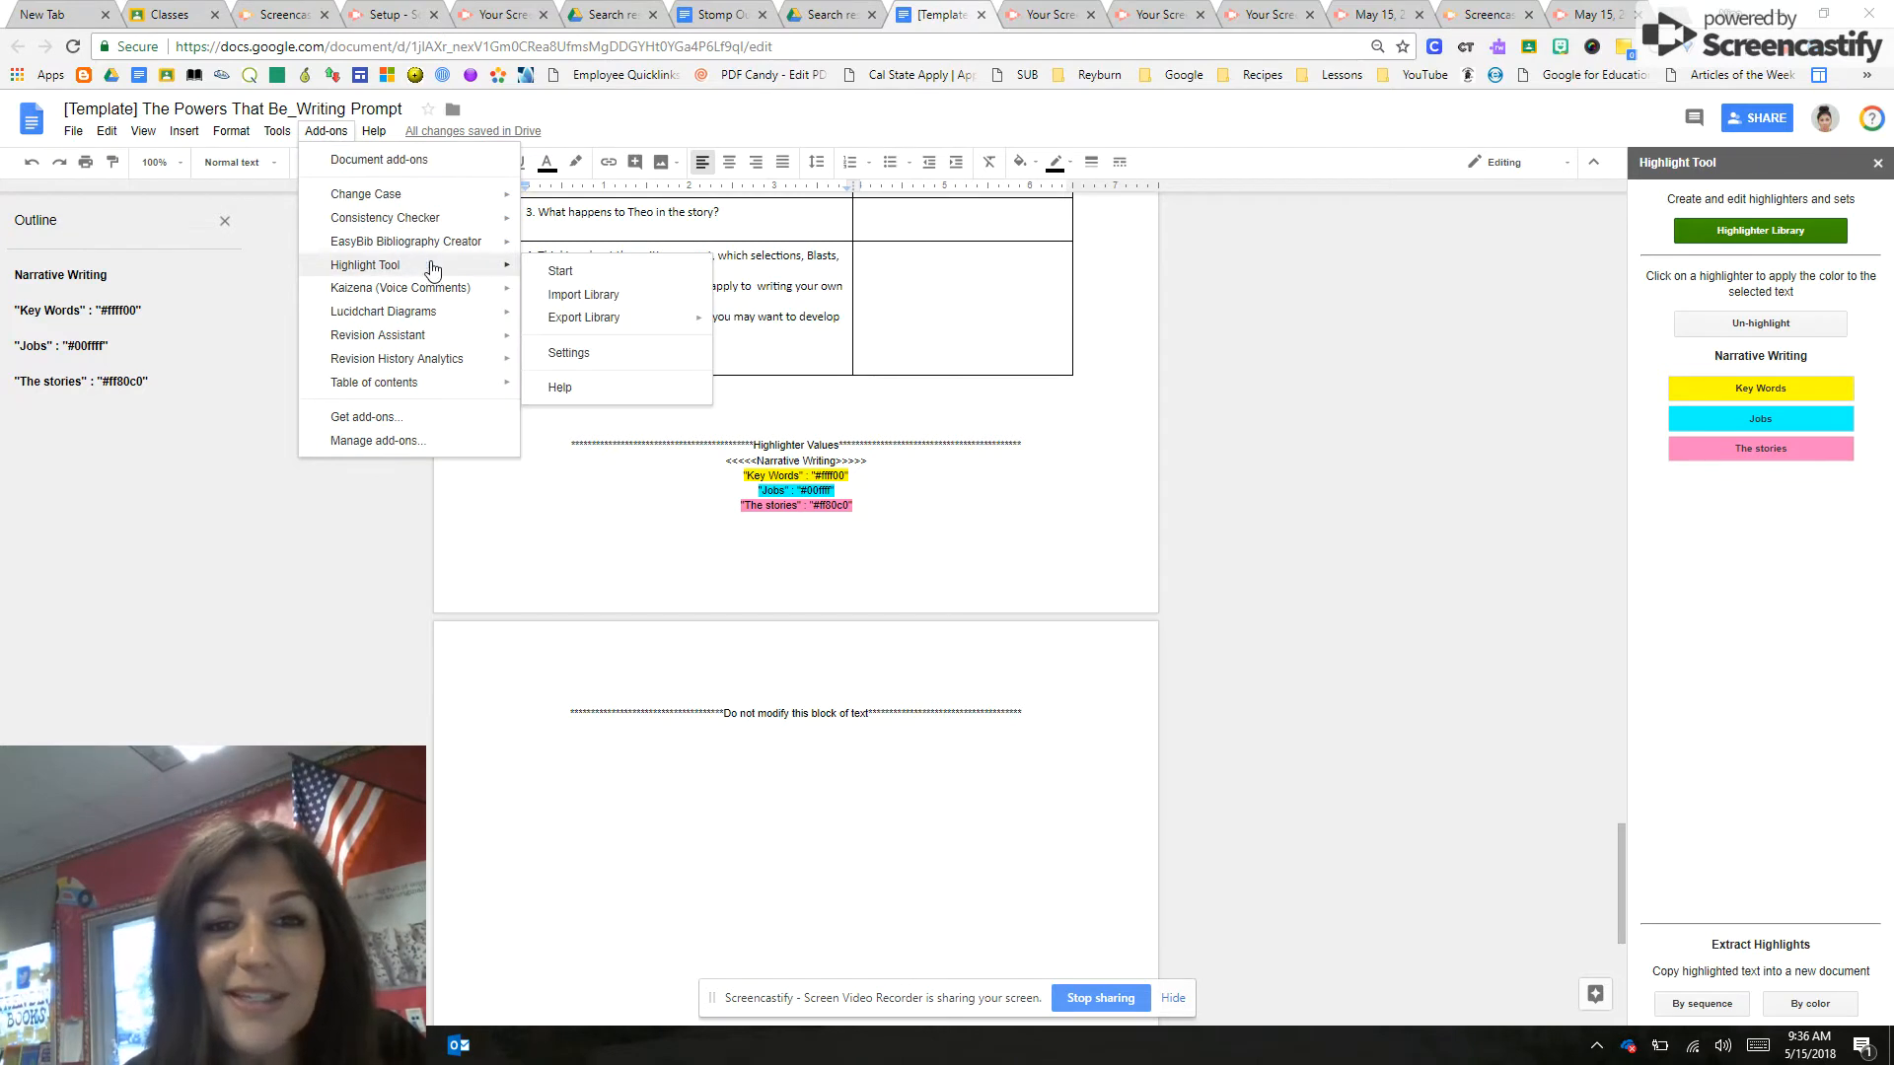
pyautogui.click(567, 295)
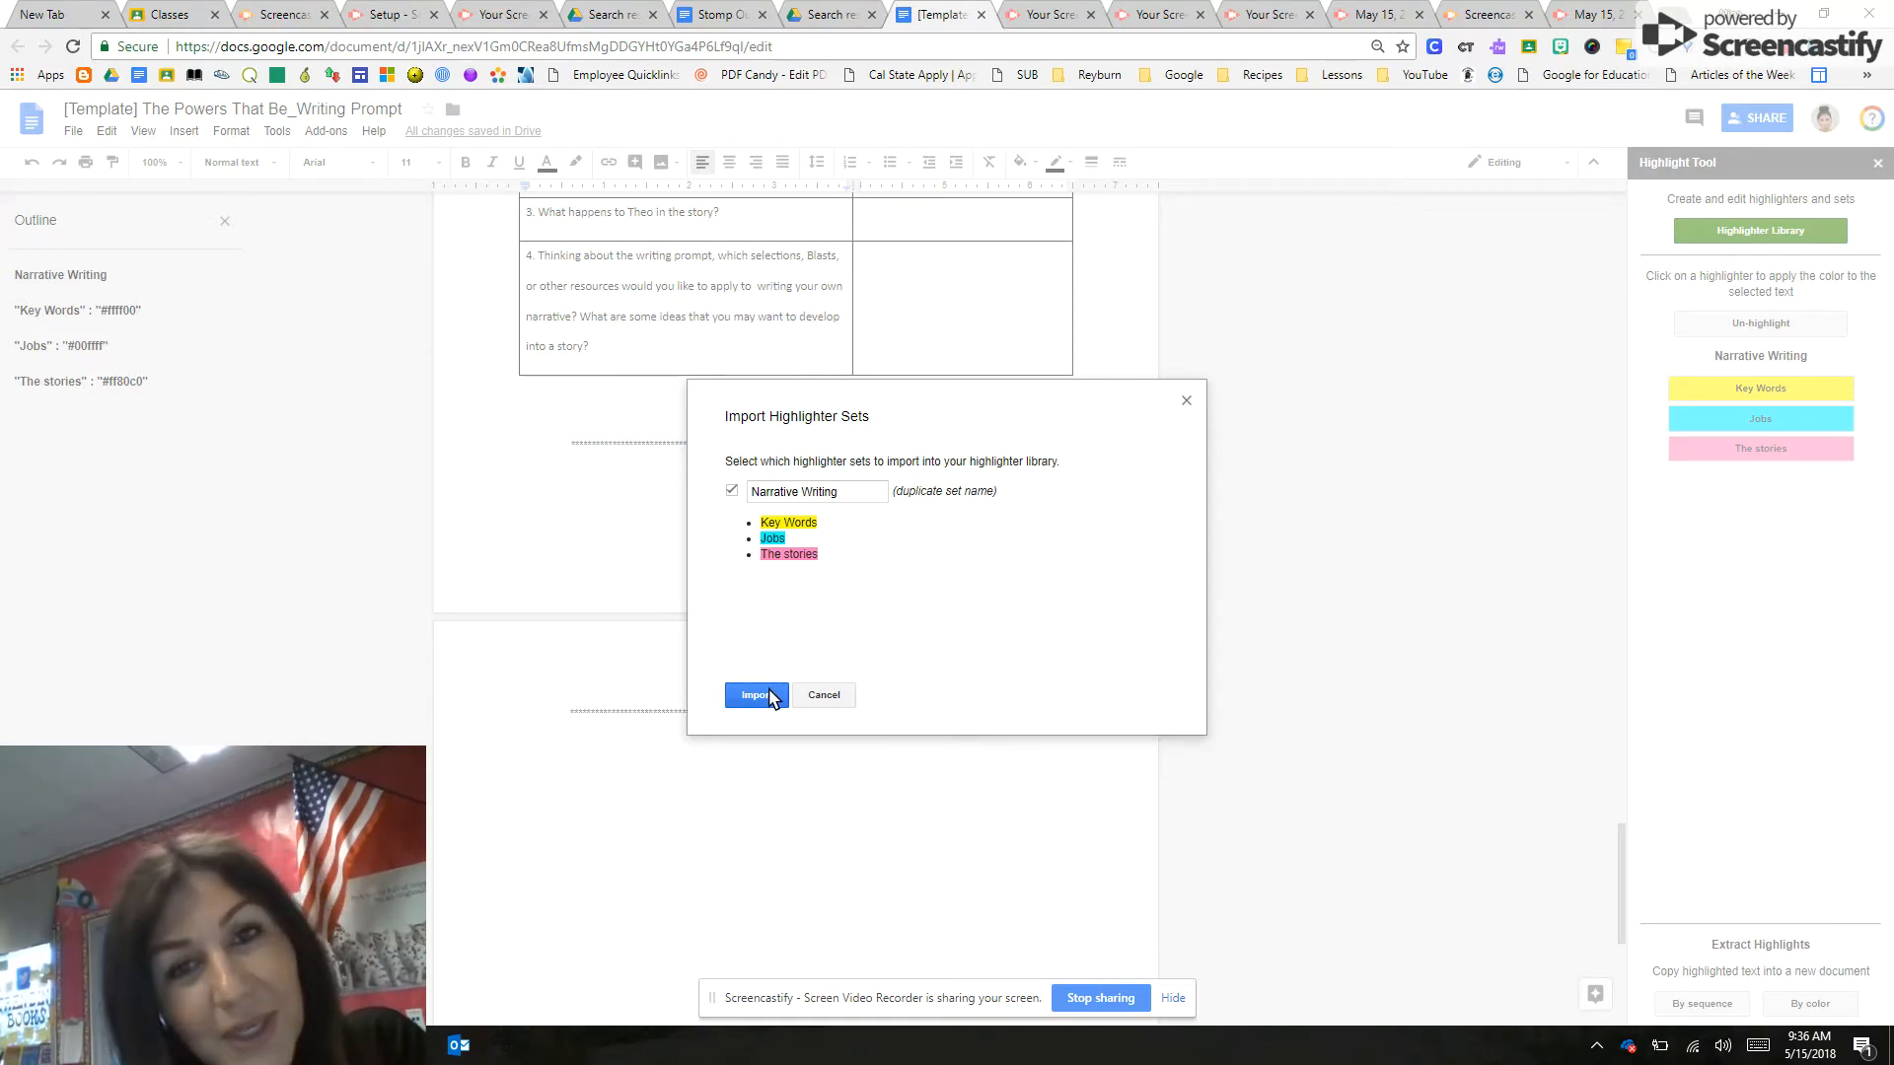
pyautogui.click(823, 696)
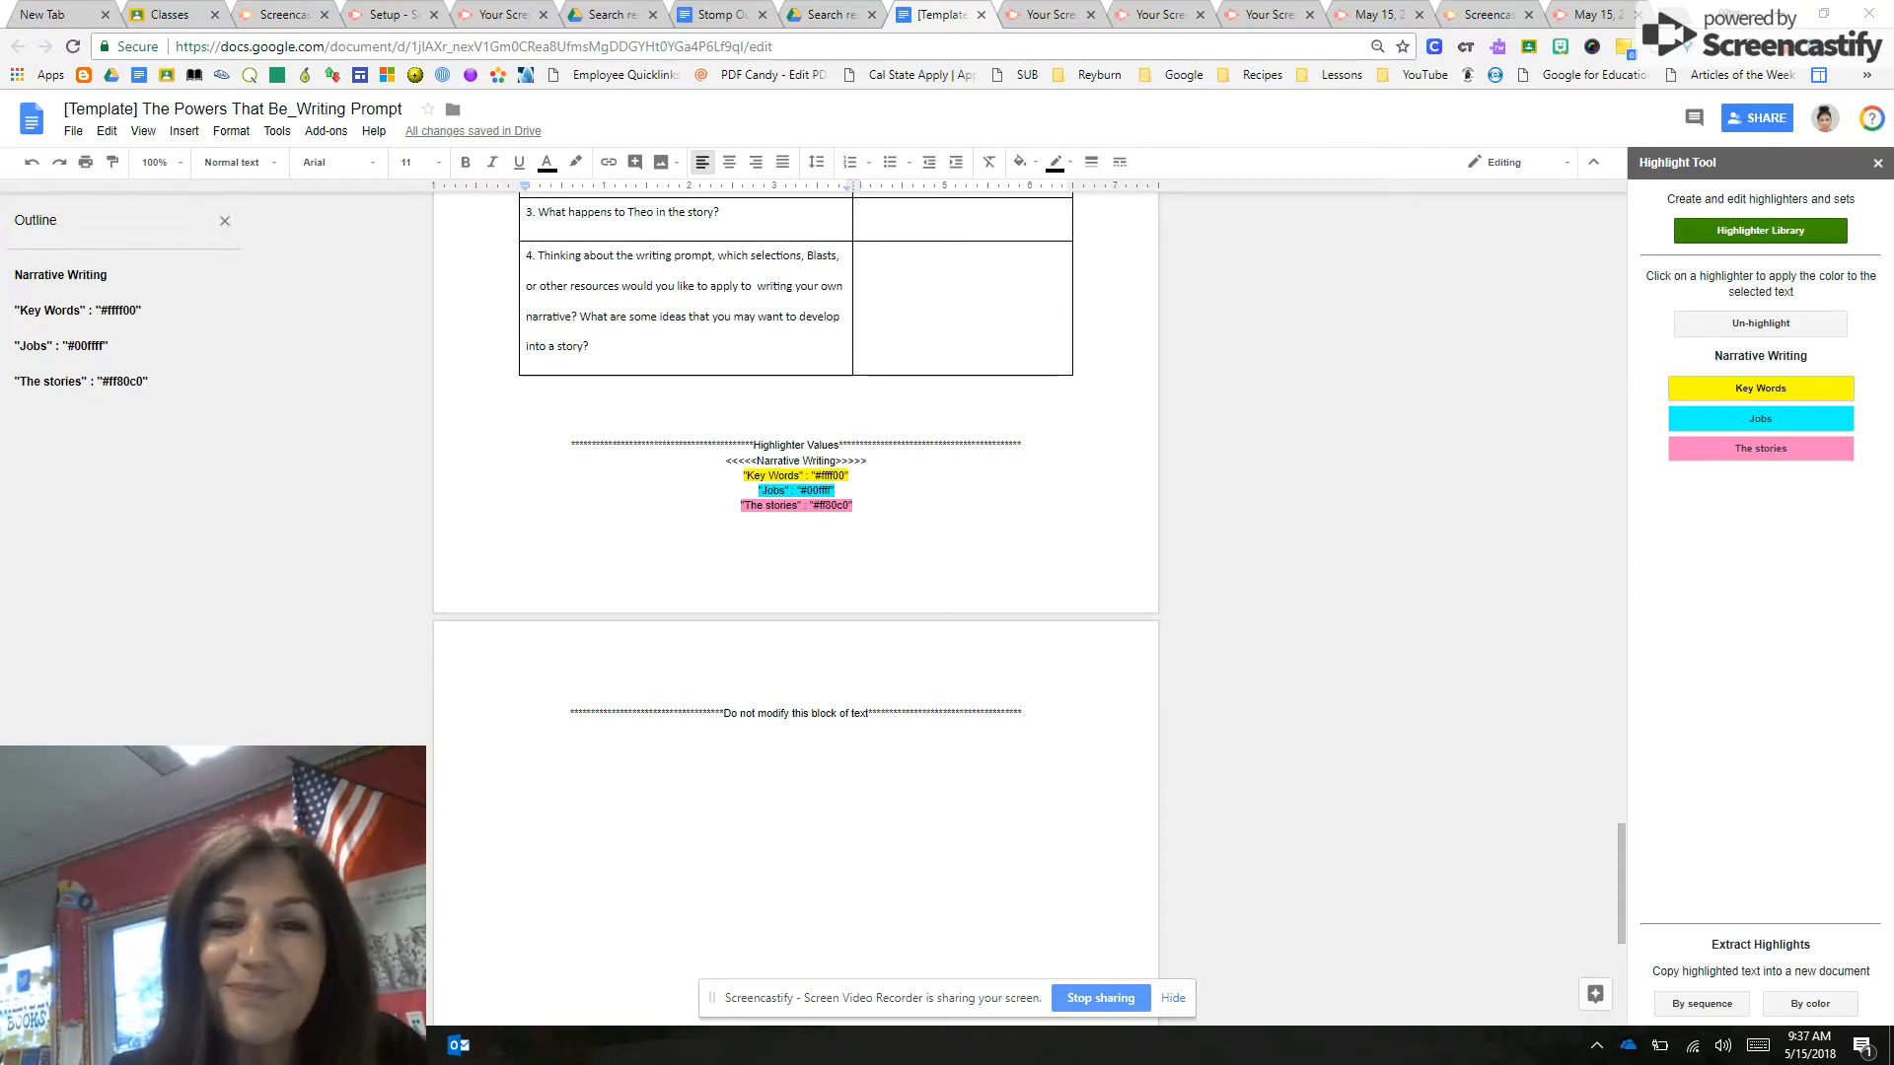
# Highlight "fiction and nonfiction narratives", "contrast" and "Model your story" in the writing prompt with the Key Words highlighter.
pyautogui.scroll(11, 795, 592)
pyautogui.scroll(20, 795, 592)
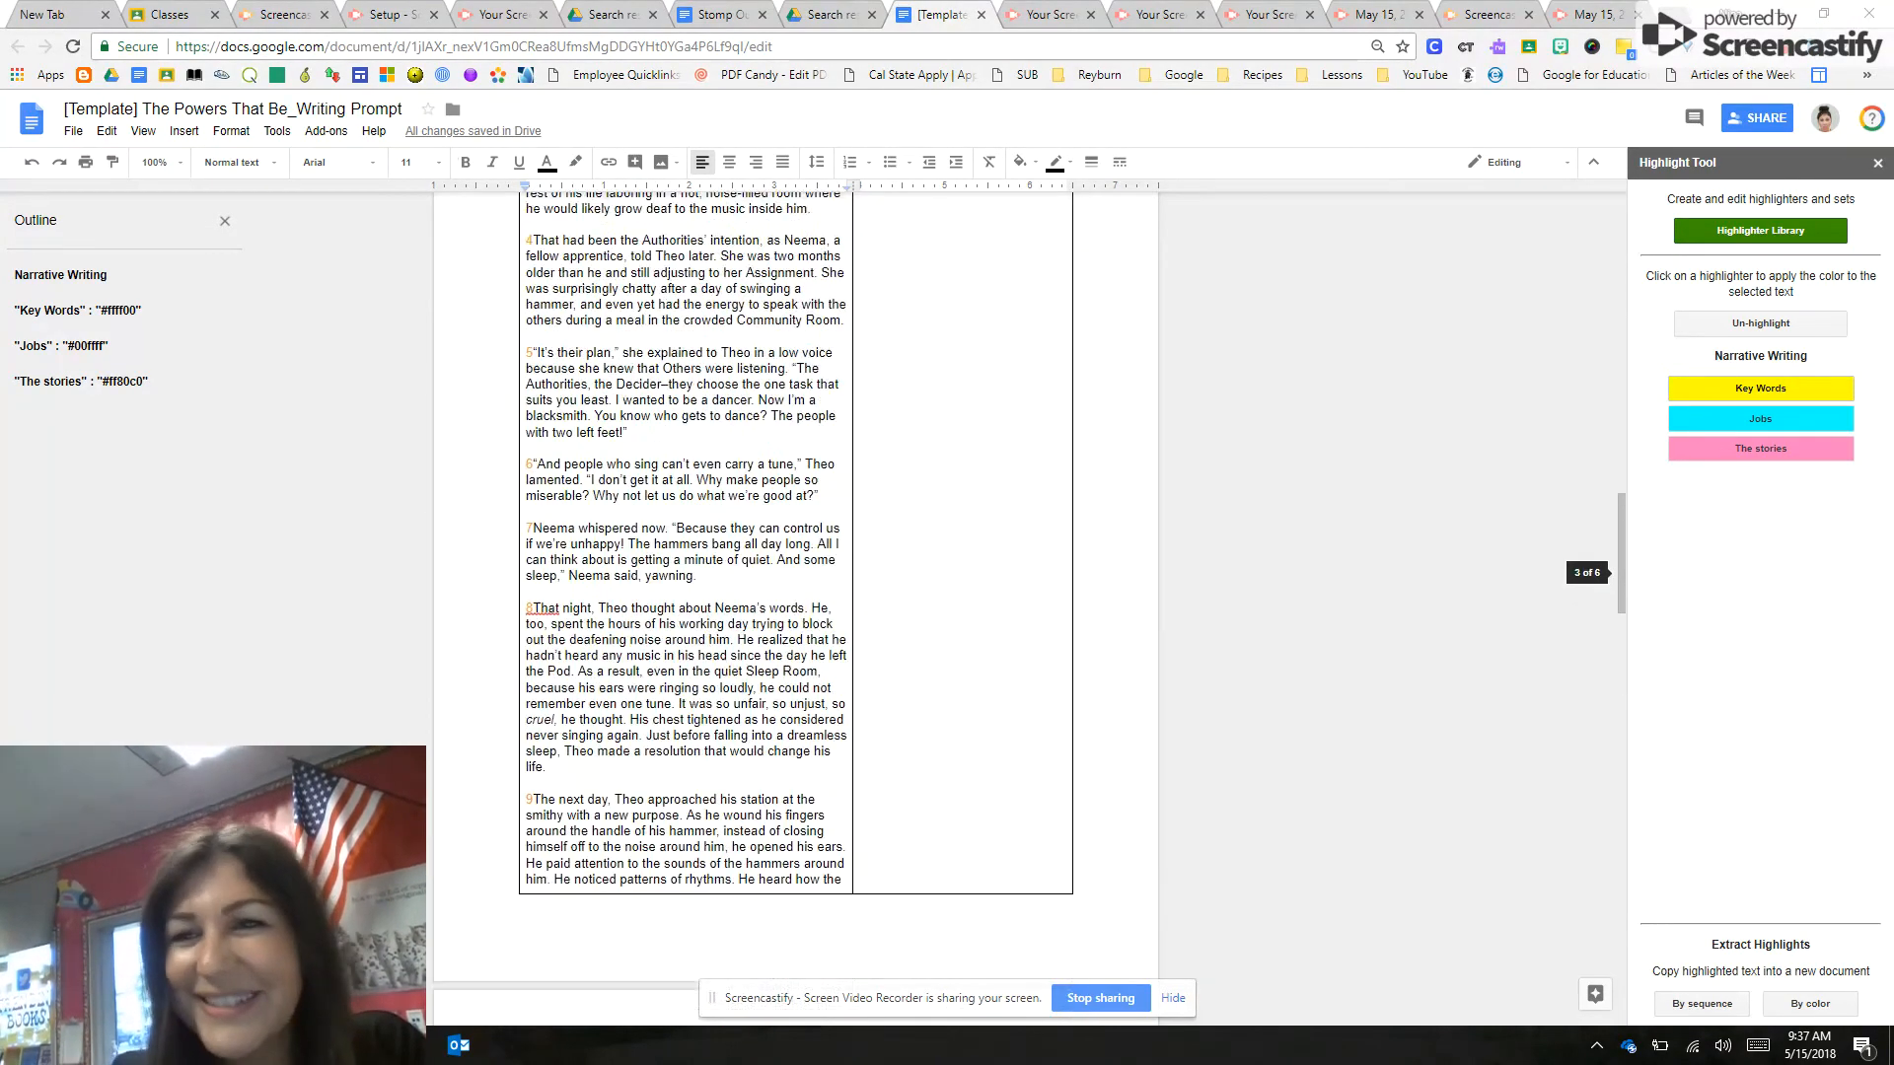
pyautogui.scroll(7, 795, 592)
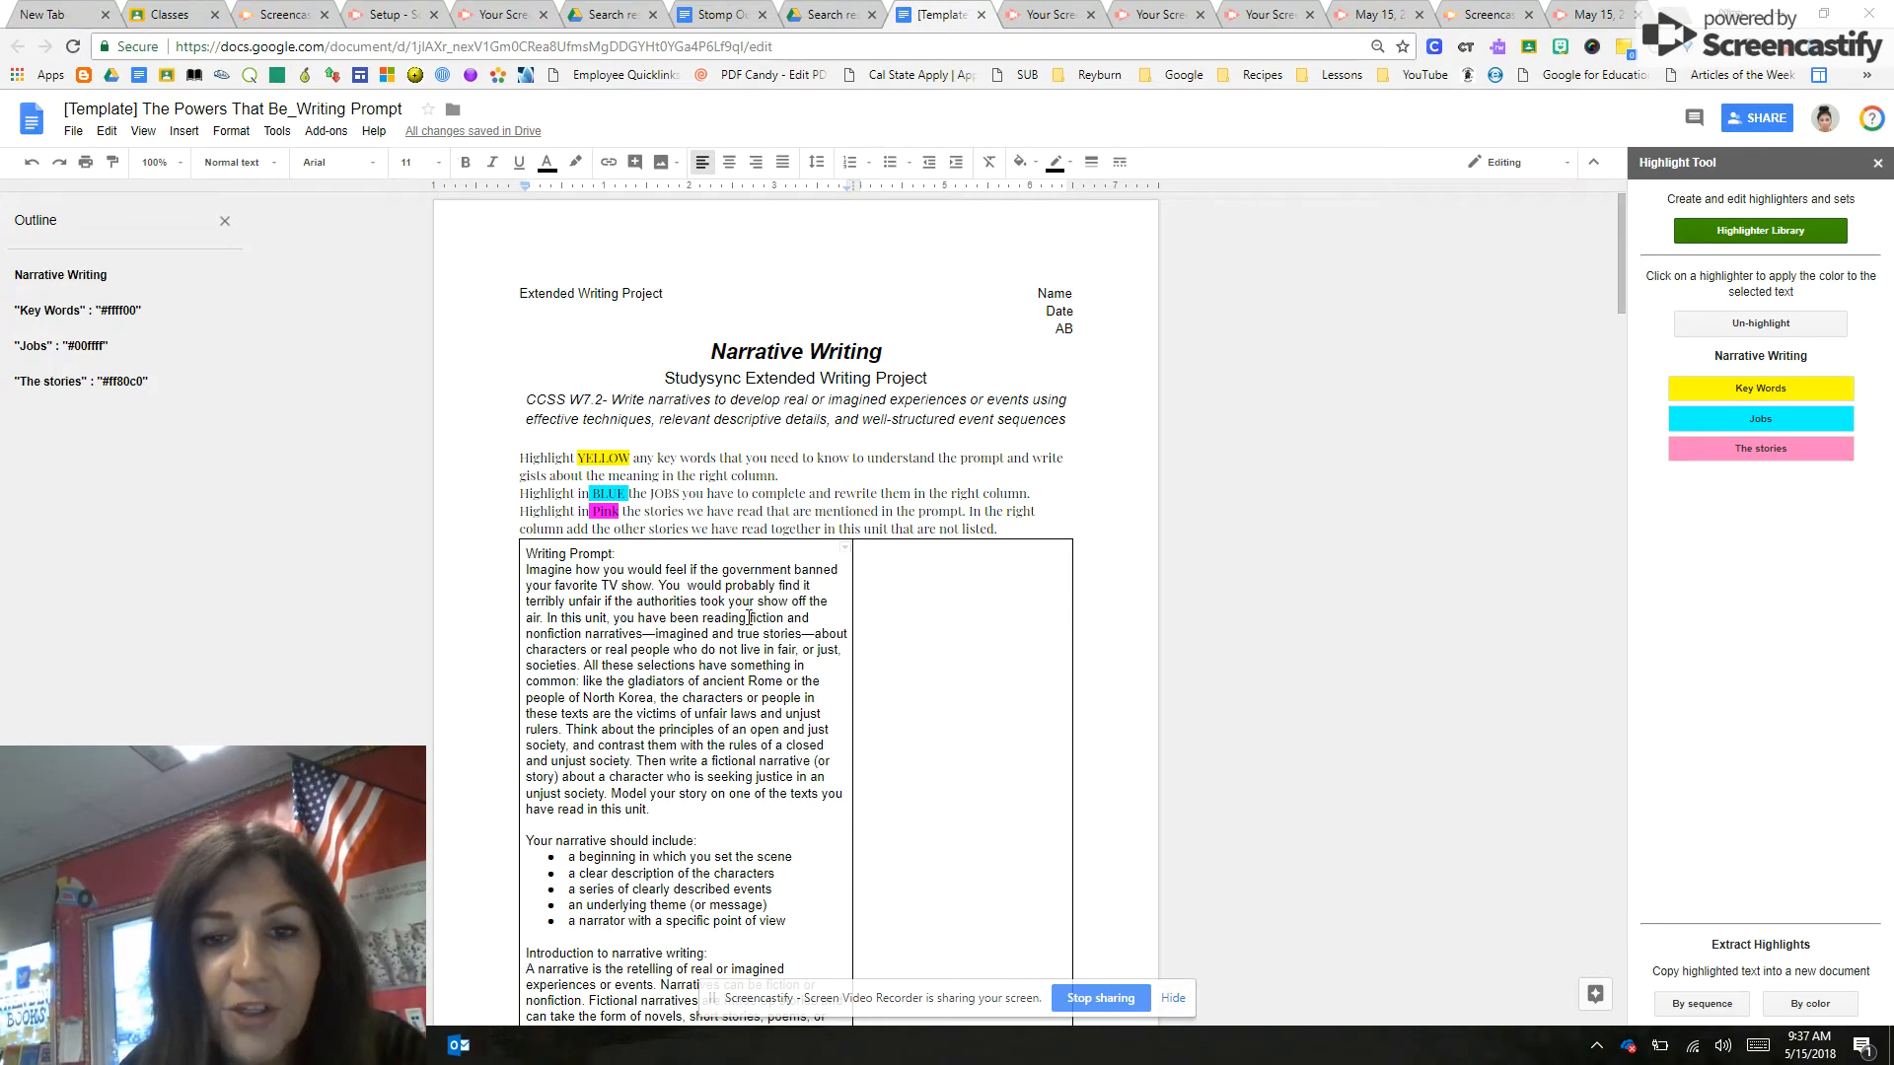
pyautogui.moveTo(749, 617); pyautogui.dragTo(644, 634)
pyautogui.click(1738, 391)
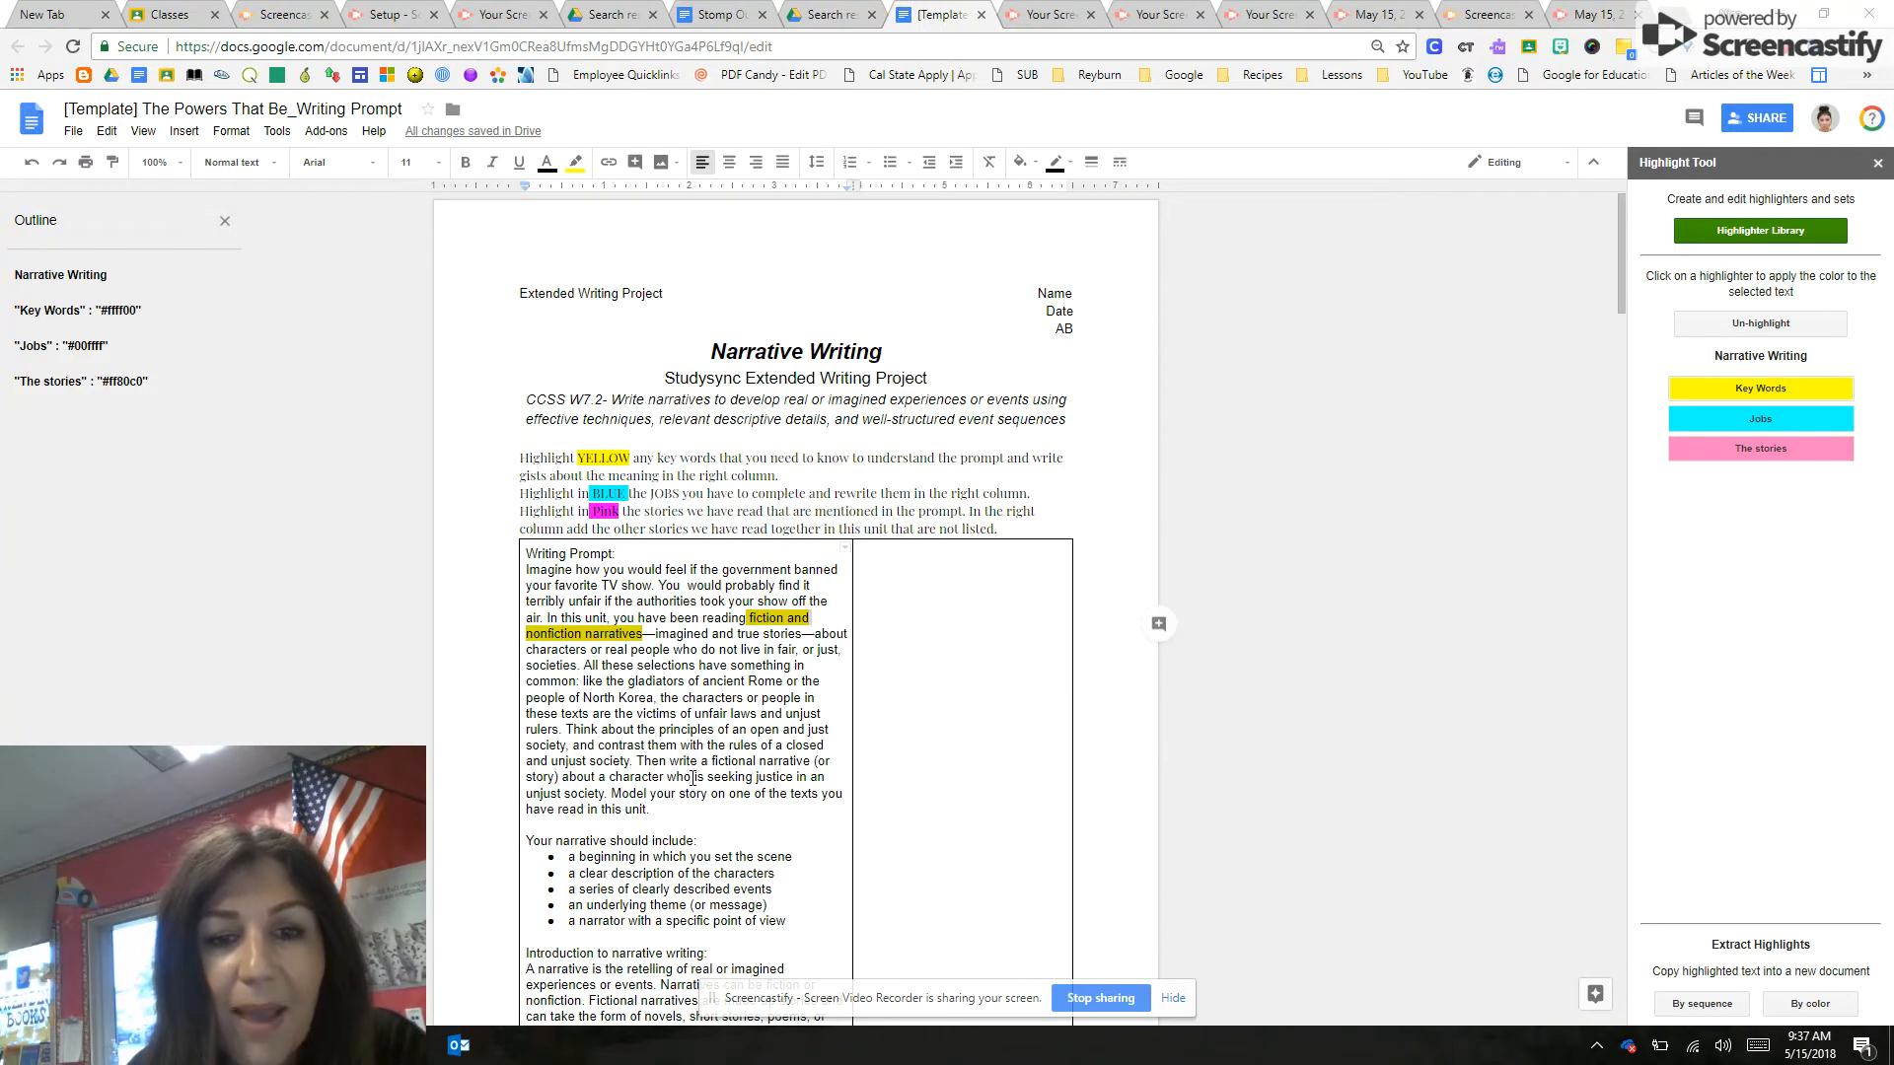
pyautogui.moveTo(596, 746); pyautogui.dragTo(644, 750)
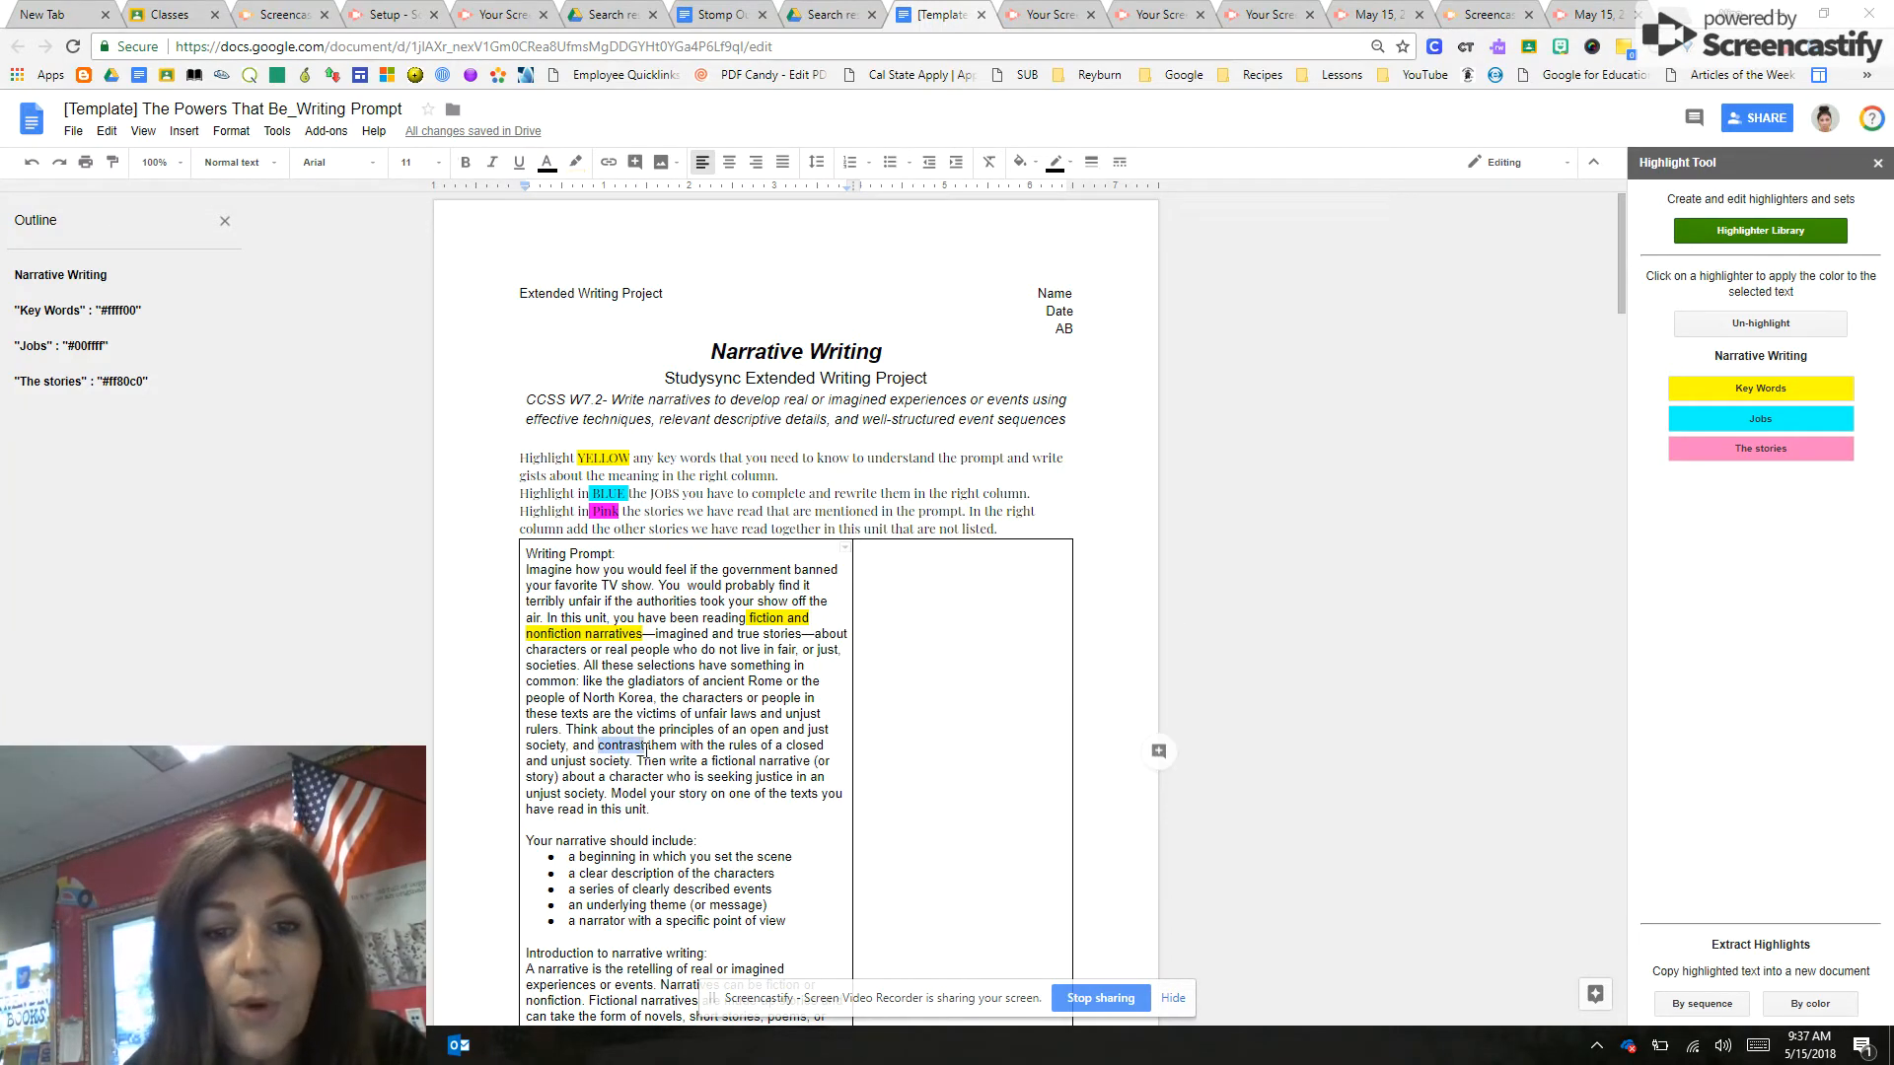
pyautogui.click(1760, 389)
pyautogui.click(689, 800)
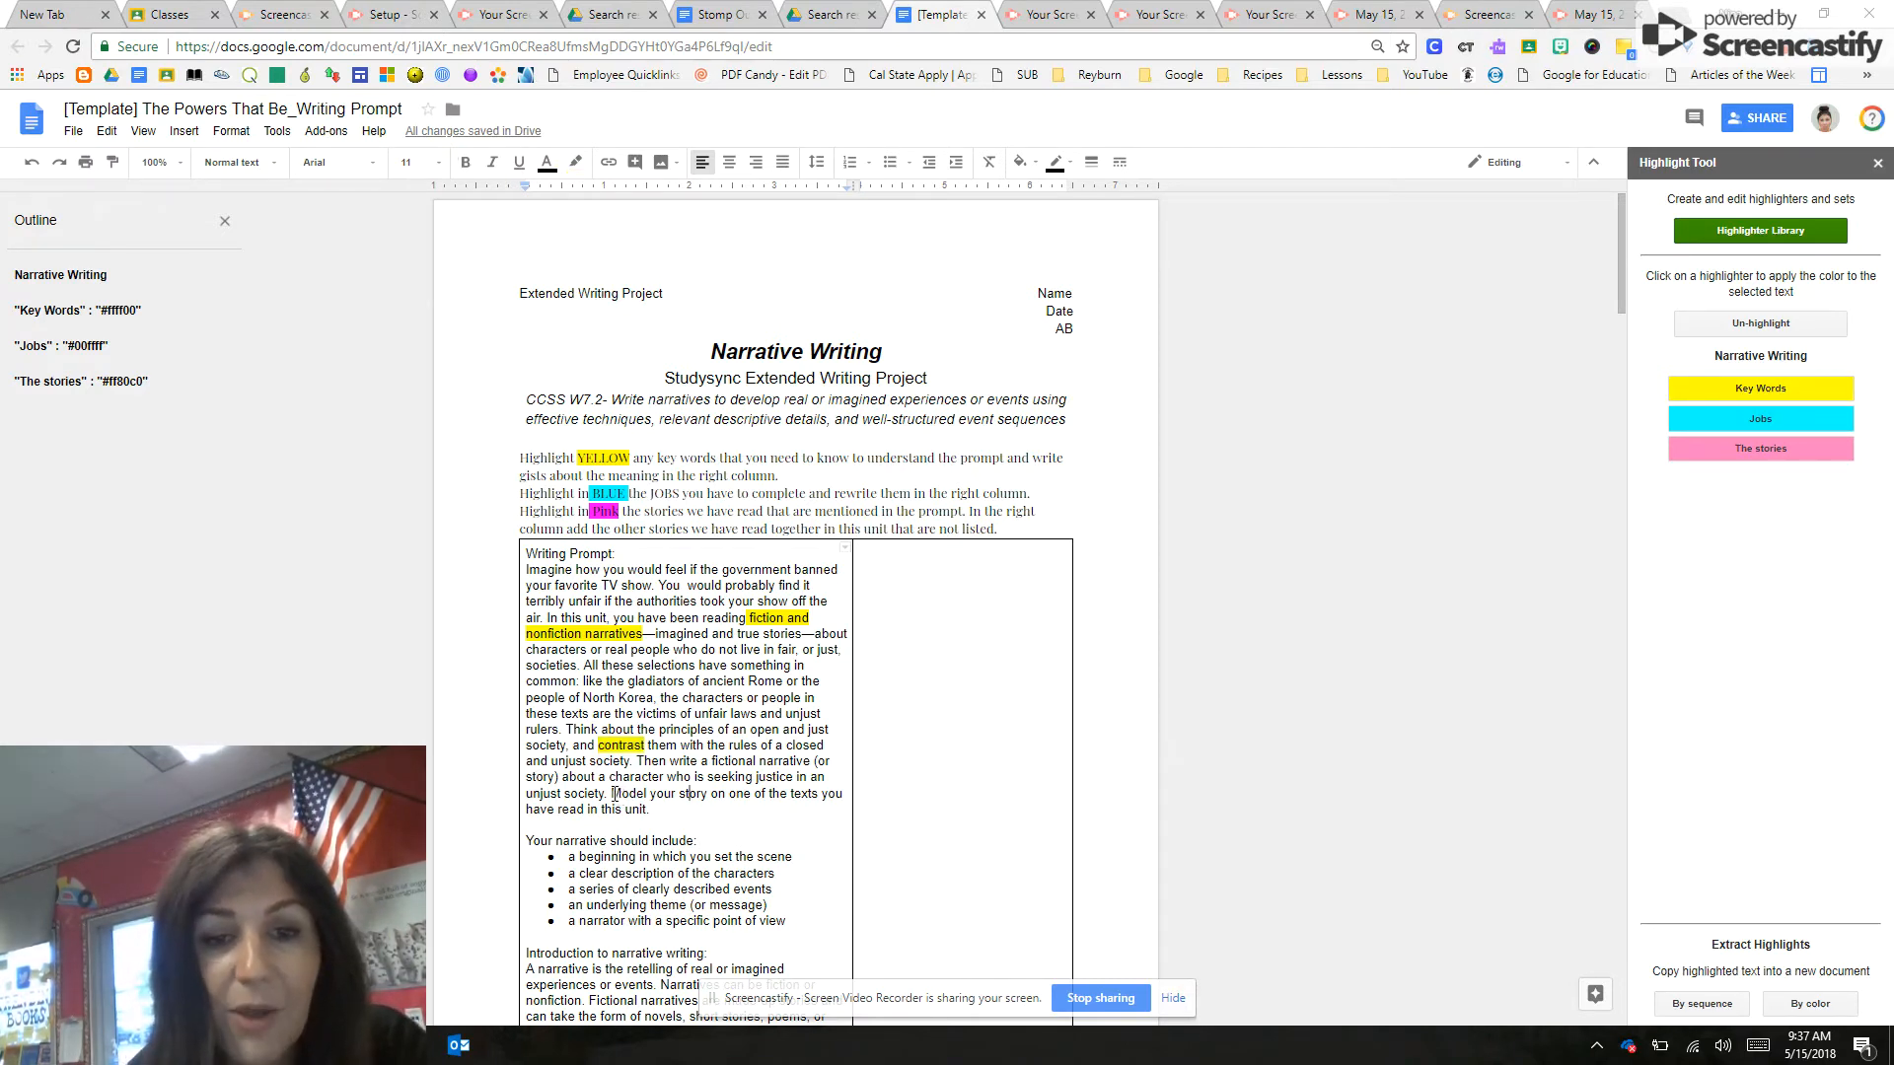
pyautogui.moveTo(612, 795); pyautogui.dragTo(705, 795)
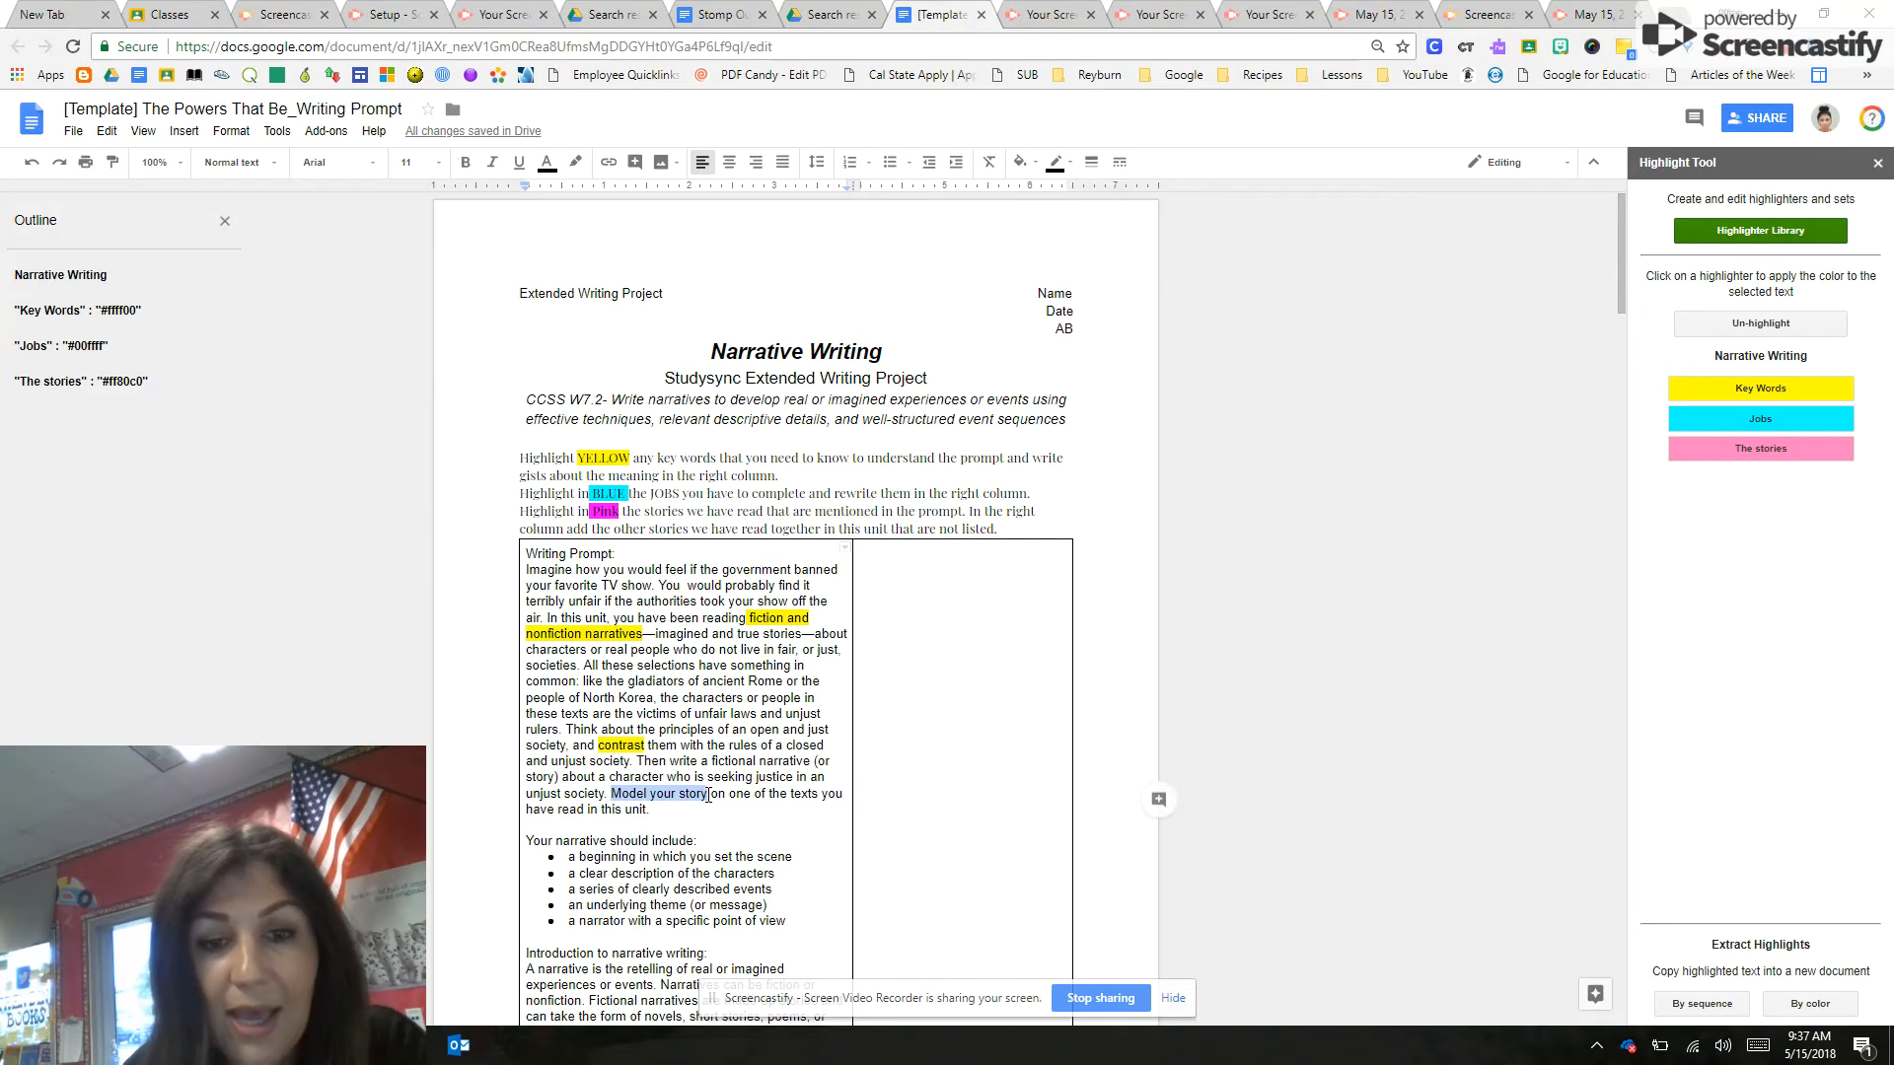
pyautogui.click(1744, 395)
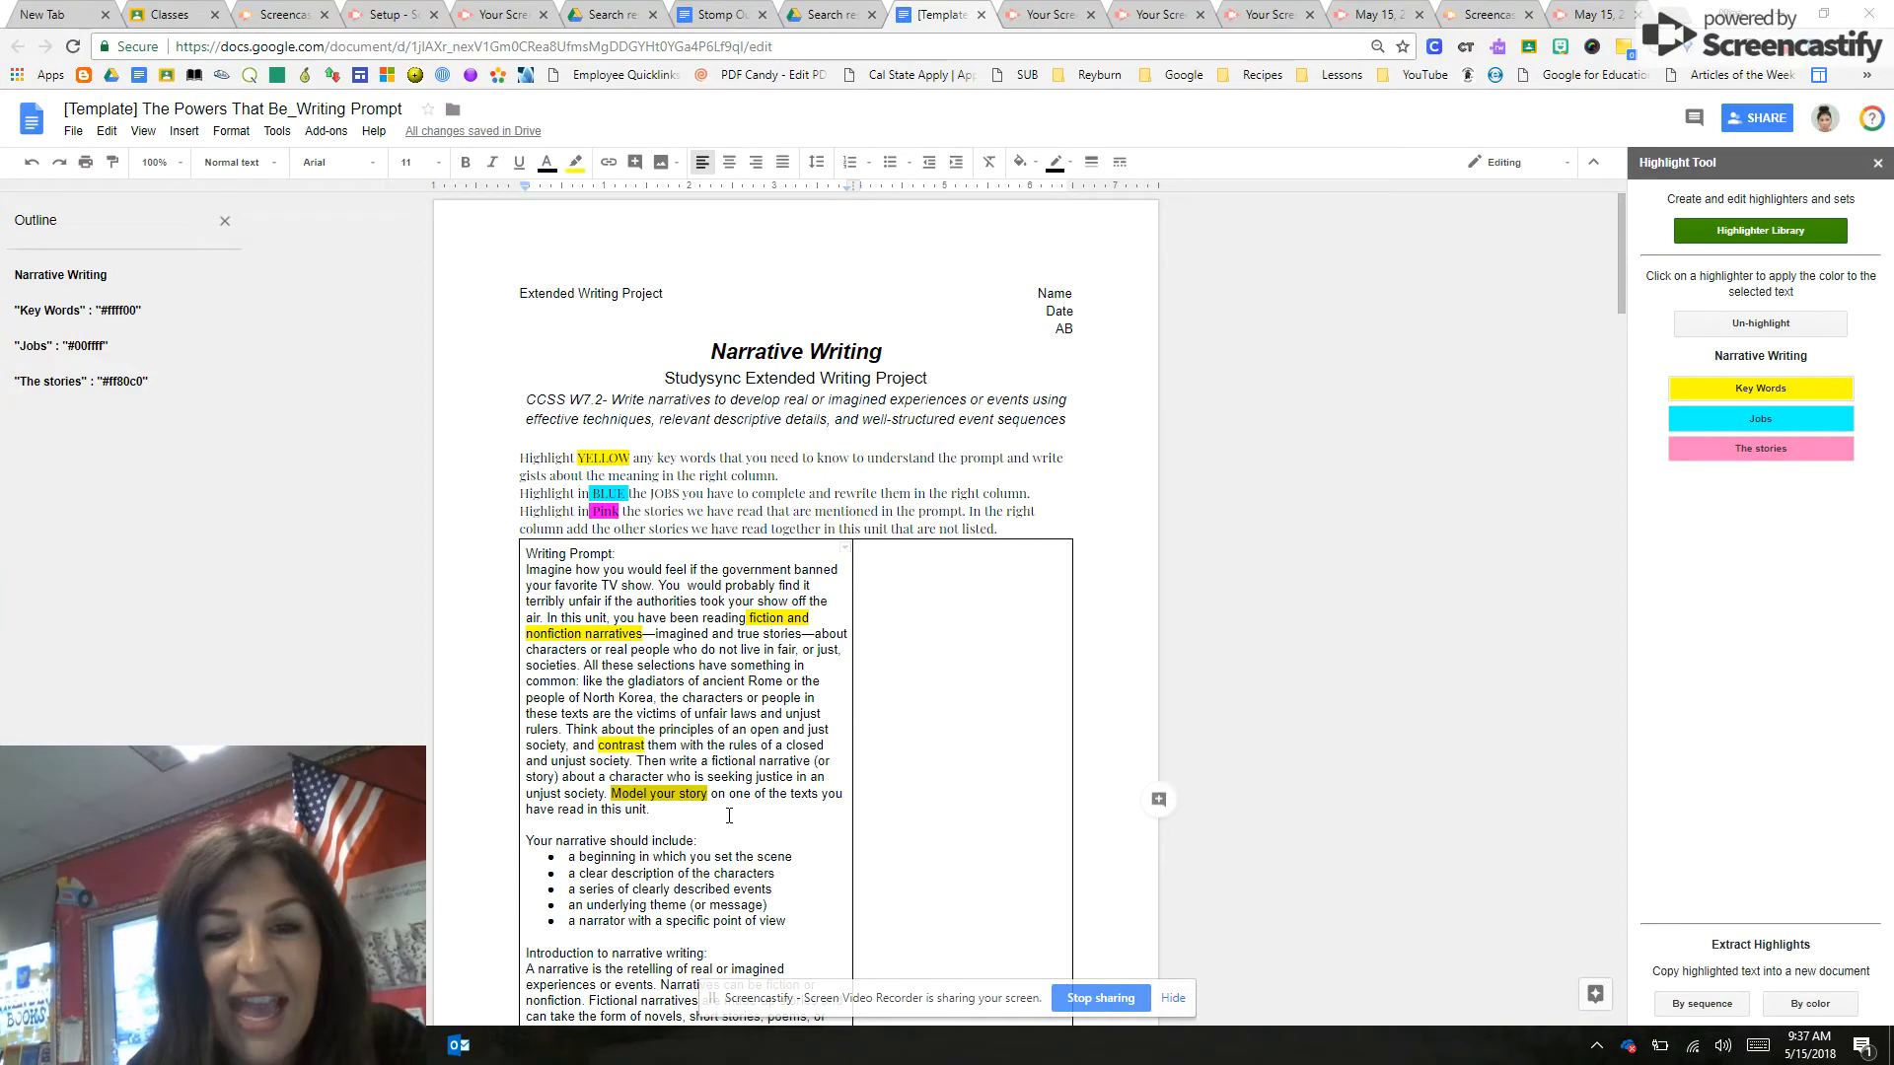
pyautogui.click(729, 815)
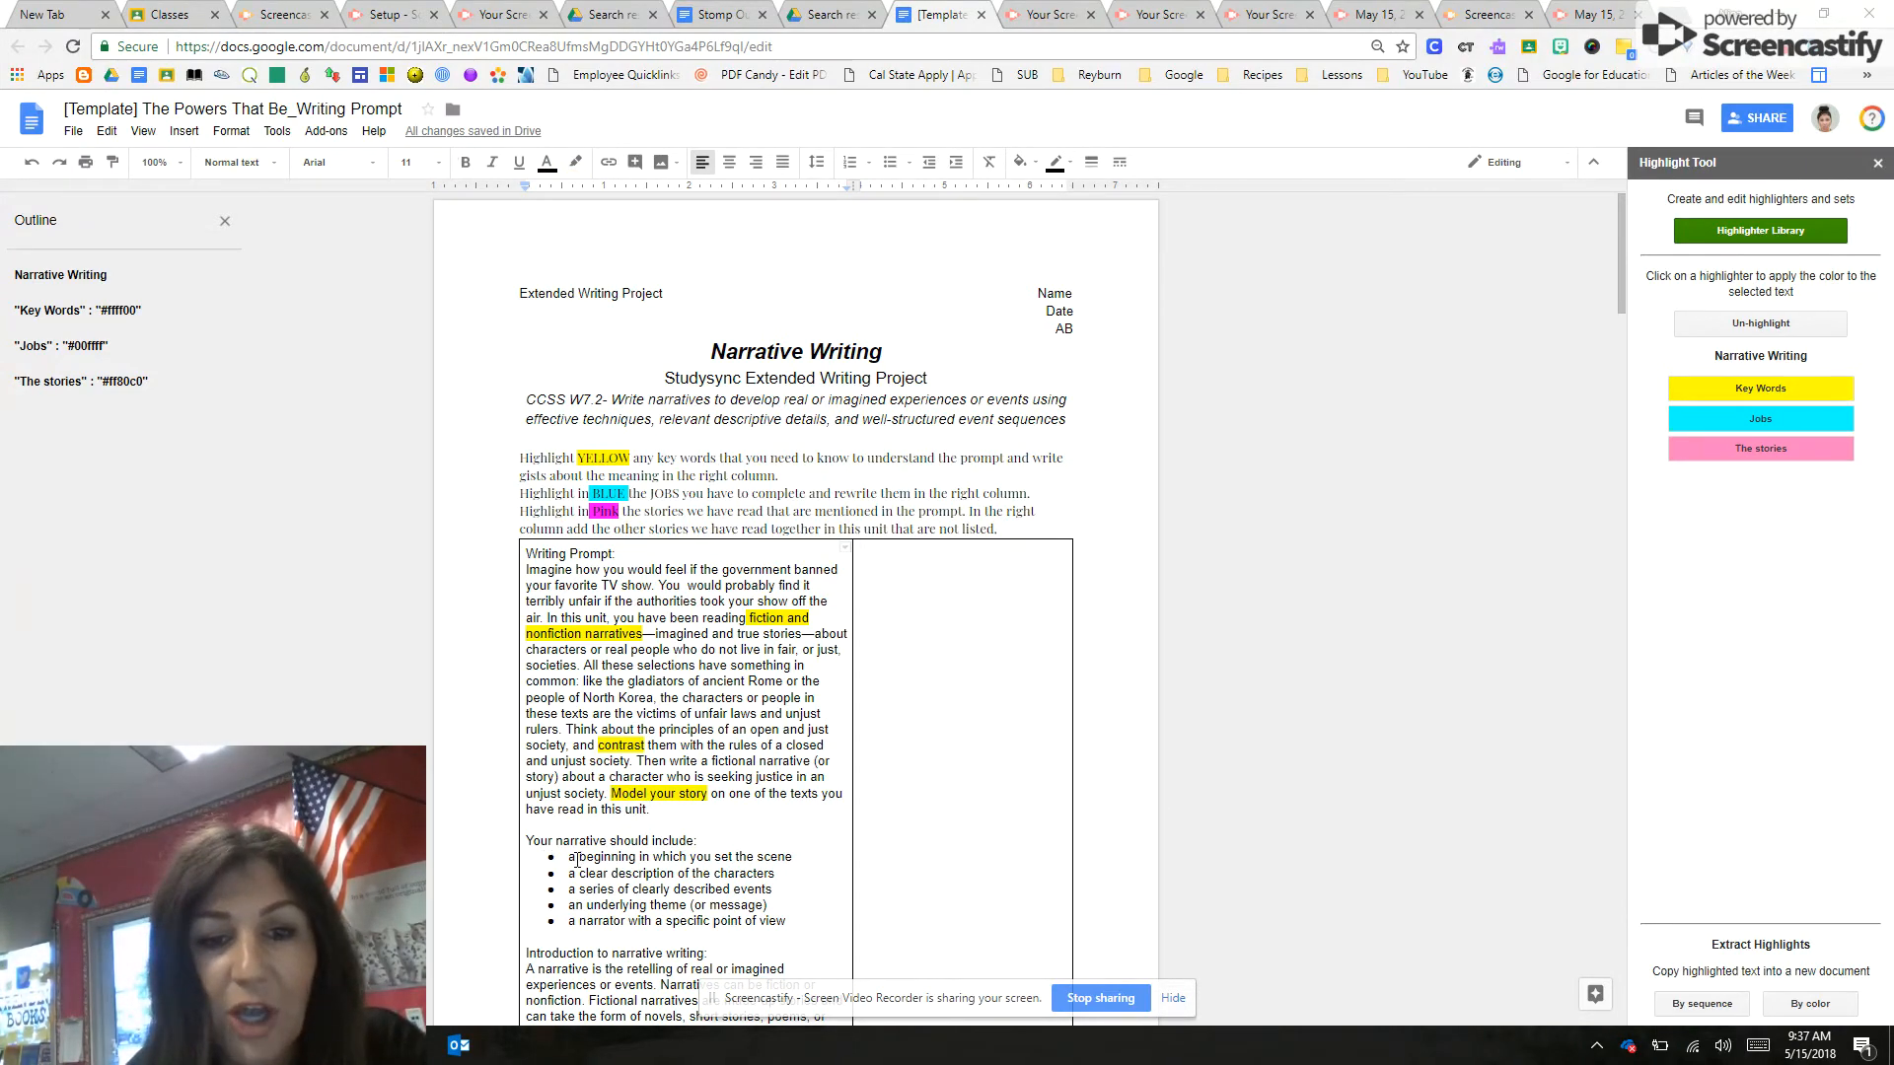
# Apply the Jobs highlighter to the five narrative requirement bullets, "write a fictional narrative" and "character who is seeking justice in an unjust society.".
pyautogui.moveTo(570, 859); pyautogui.dragTo(795, 925)
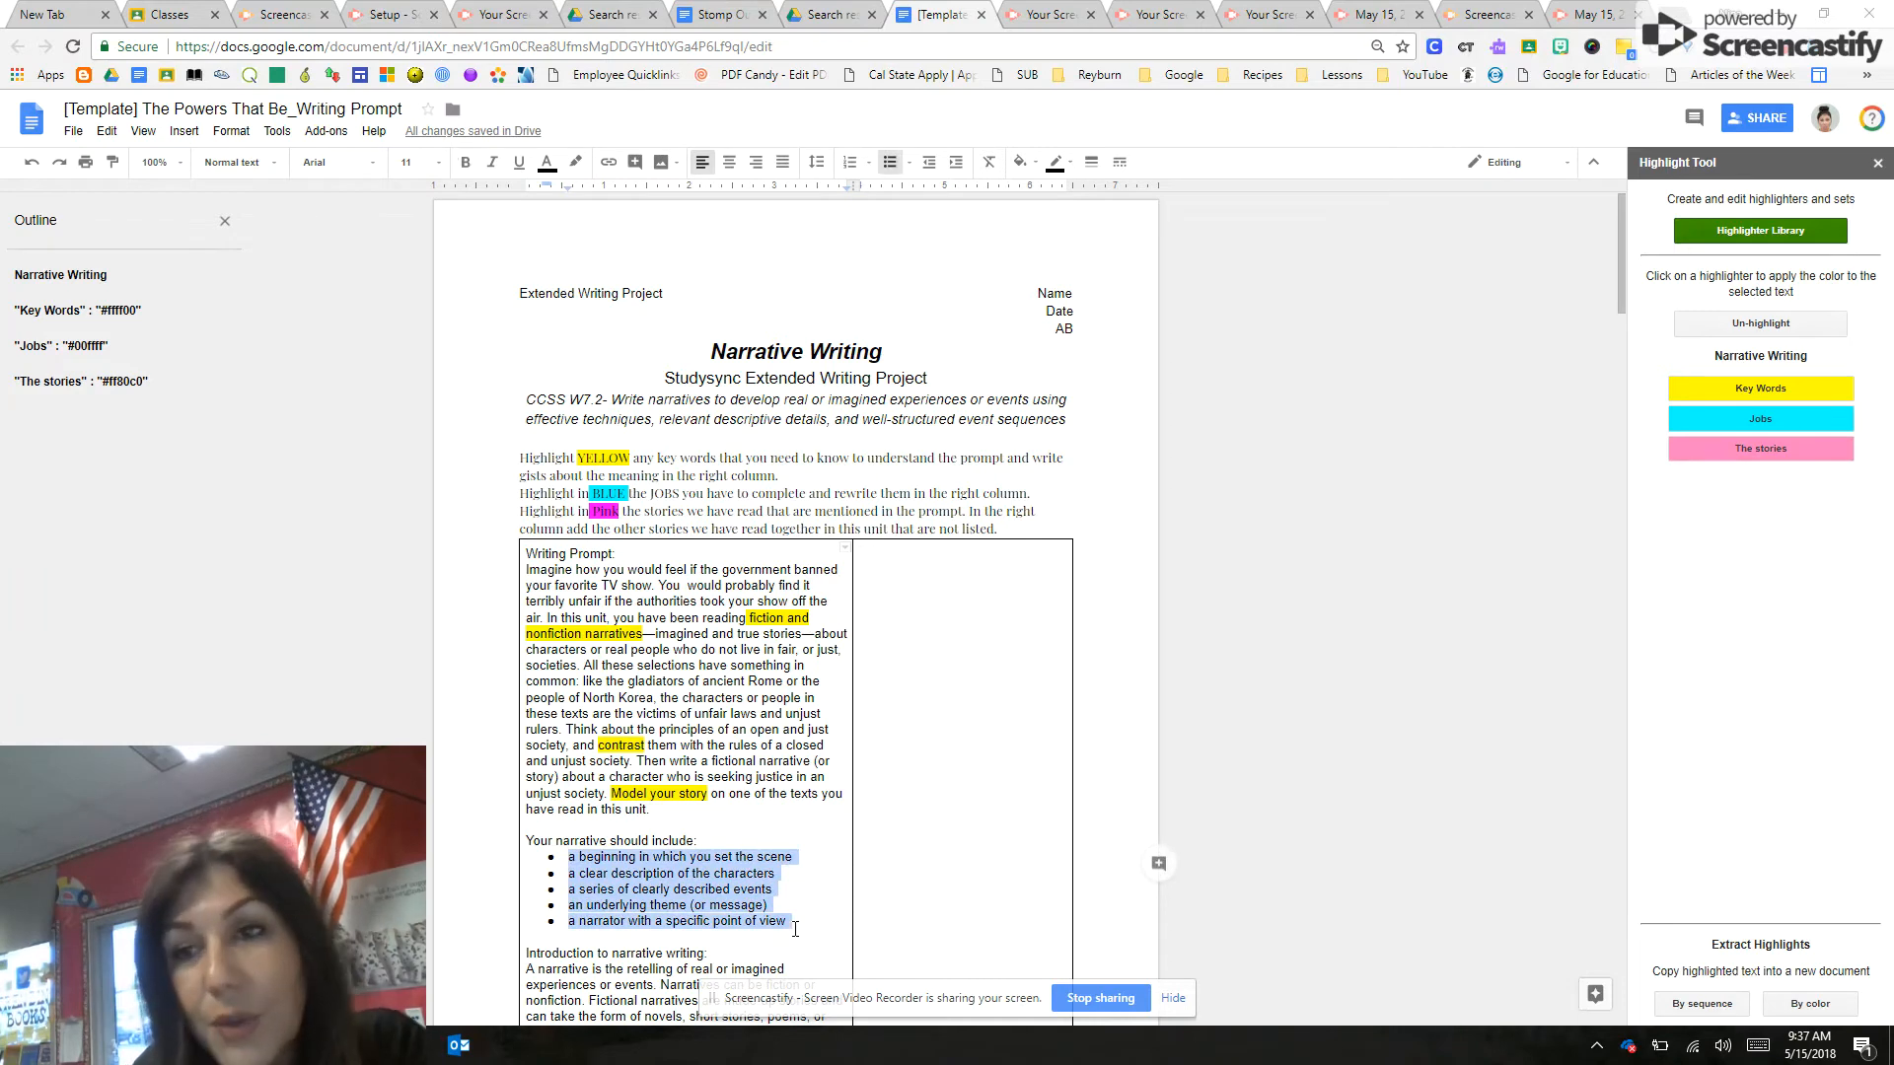
pyautogui.click(1726, 422)
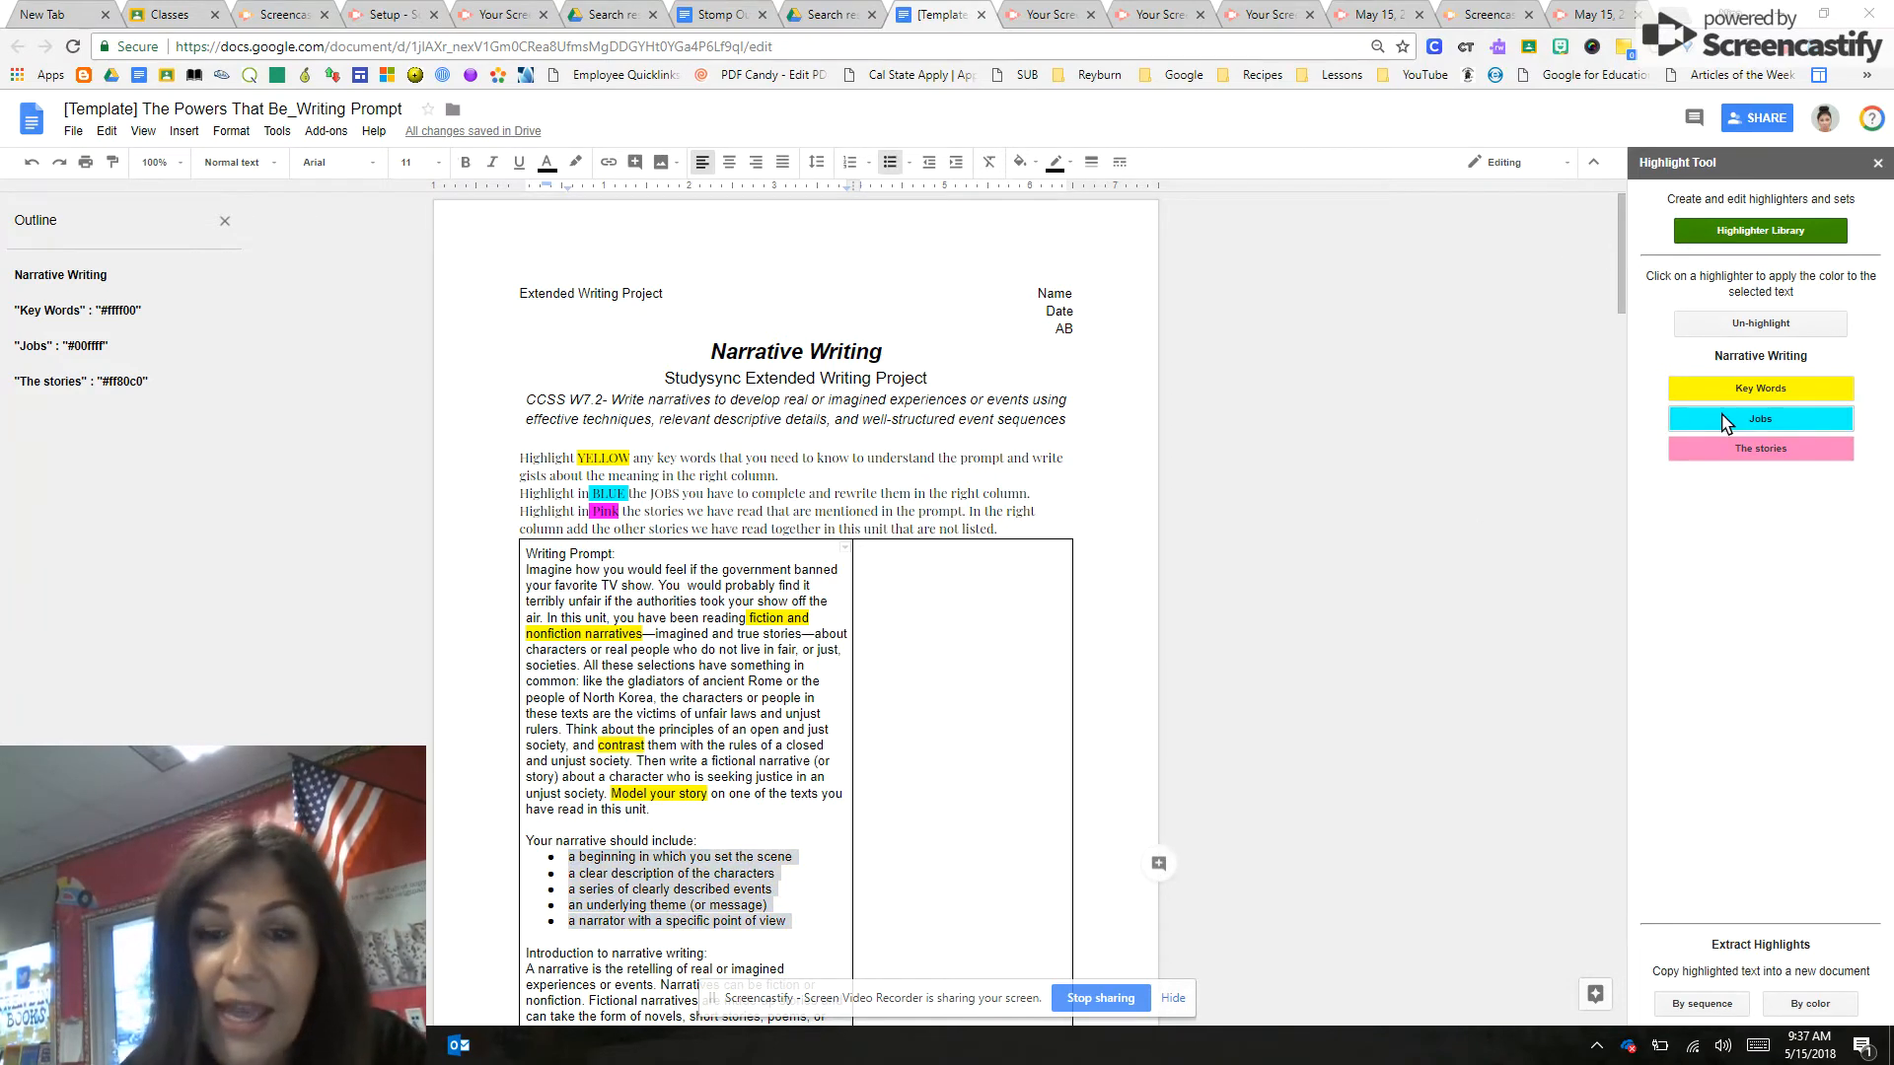
pyautogui.moveTo(667, 762); pyautogui.dragTo(811, 763)
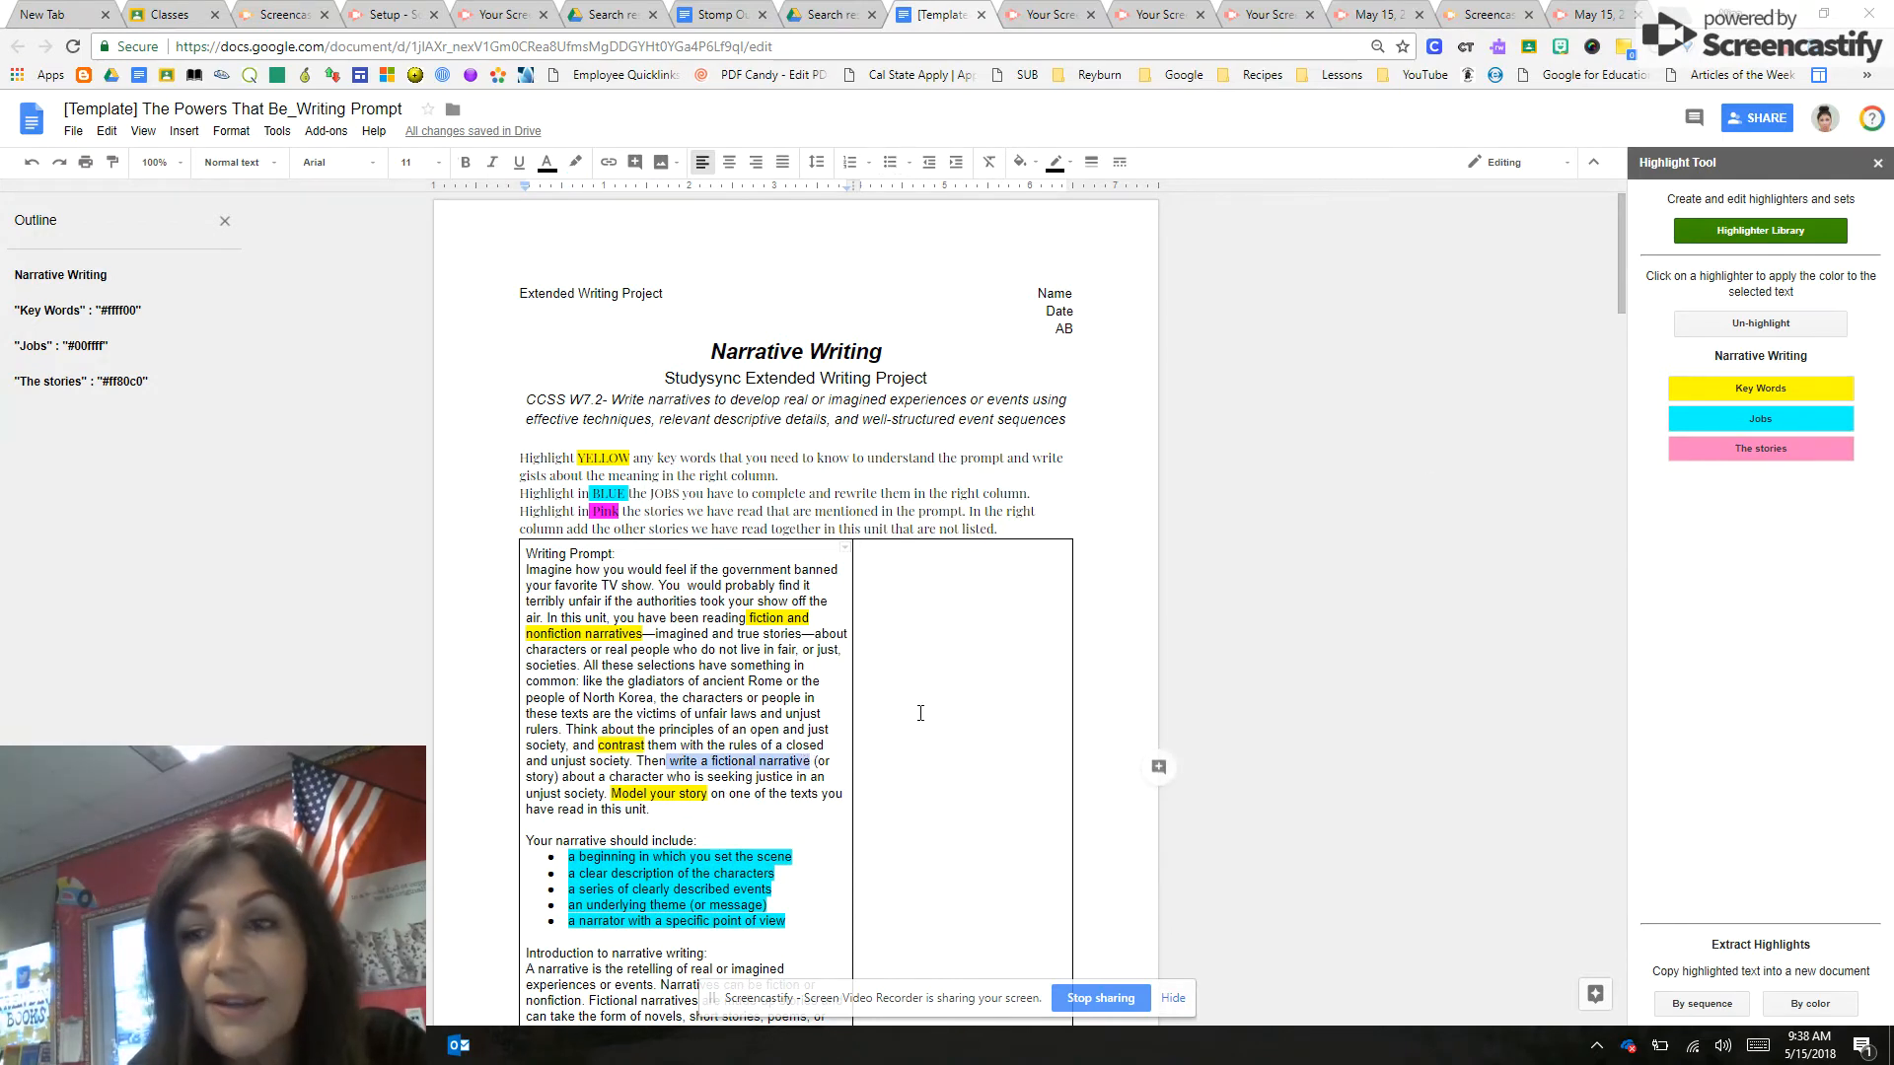
pyautogui.click(1702, 427)
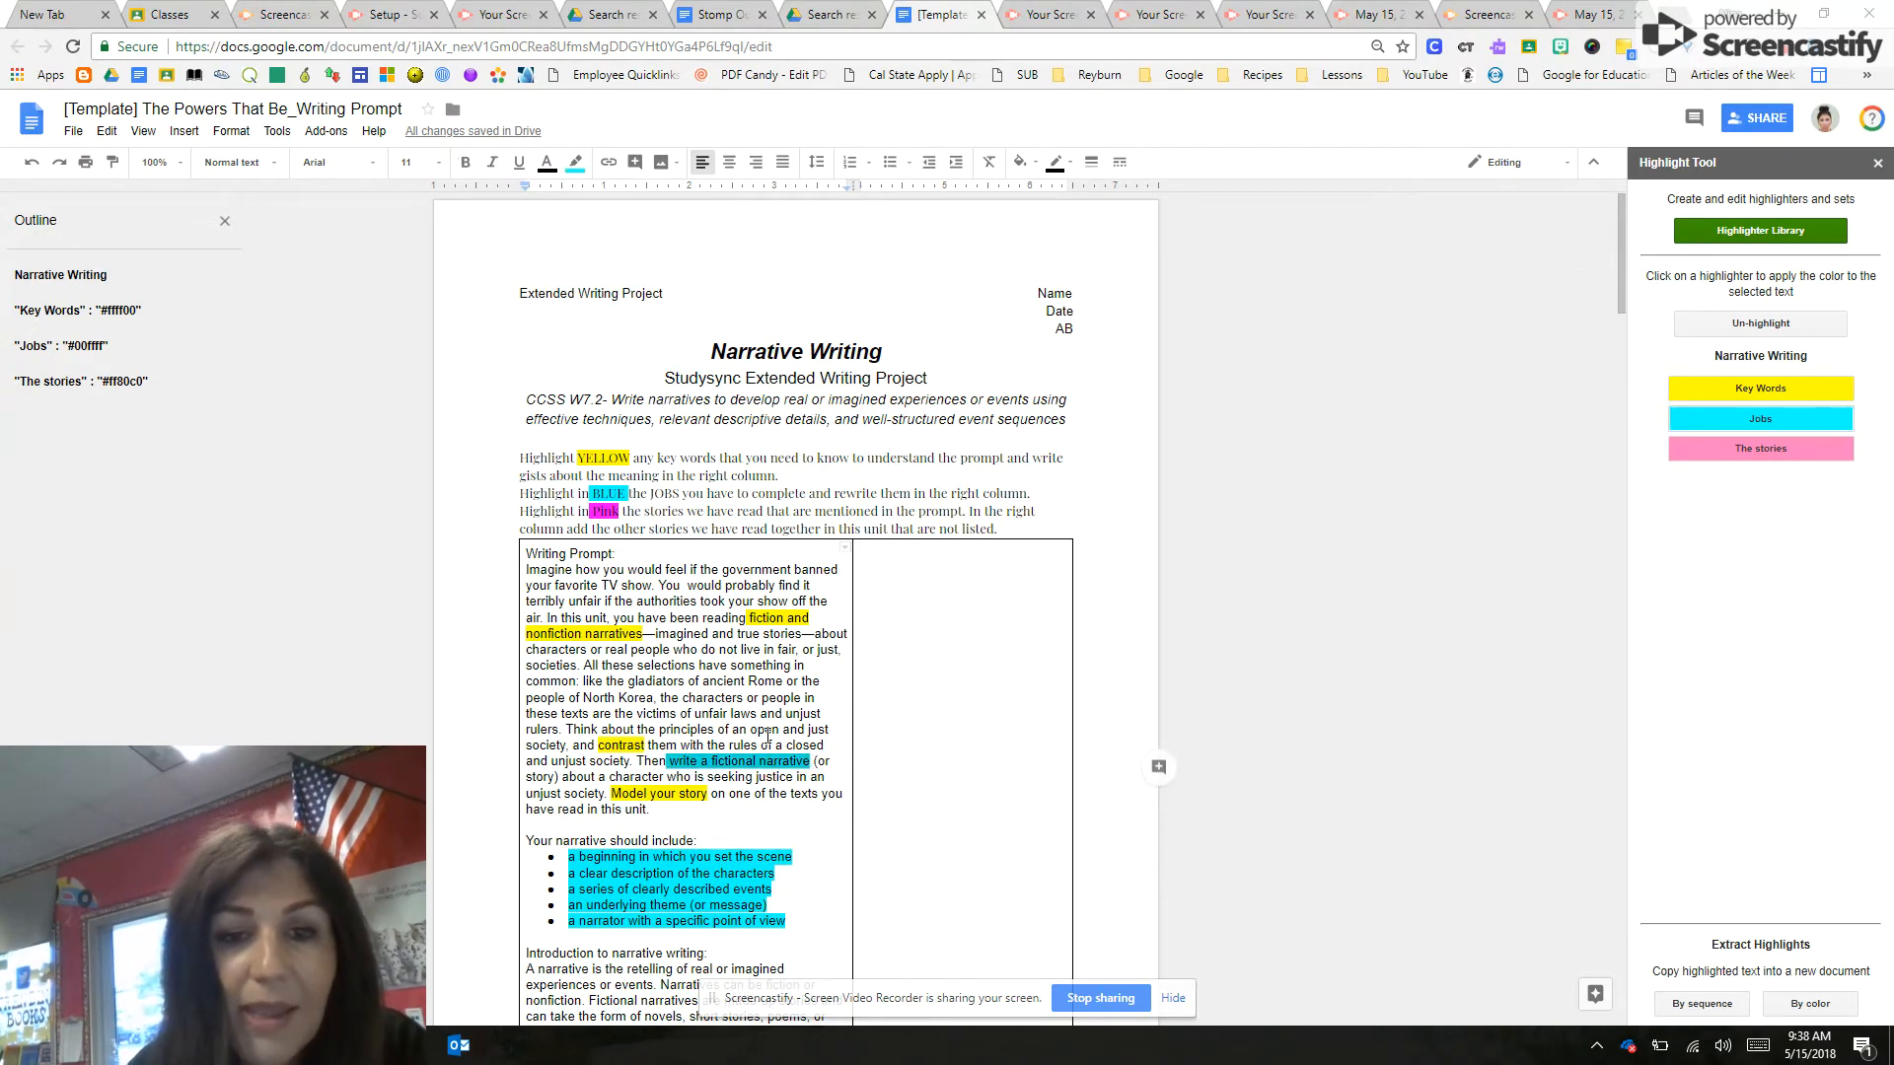
pyautogui.moveTo(610, 777)
pyautogui.mouseDown()
pyautogui.moveTo(666, 795)
pyautogui.moveTo(612, 799)
pyautogui.mouseUp()
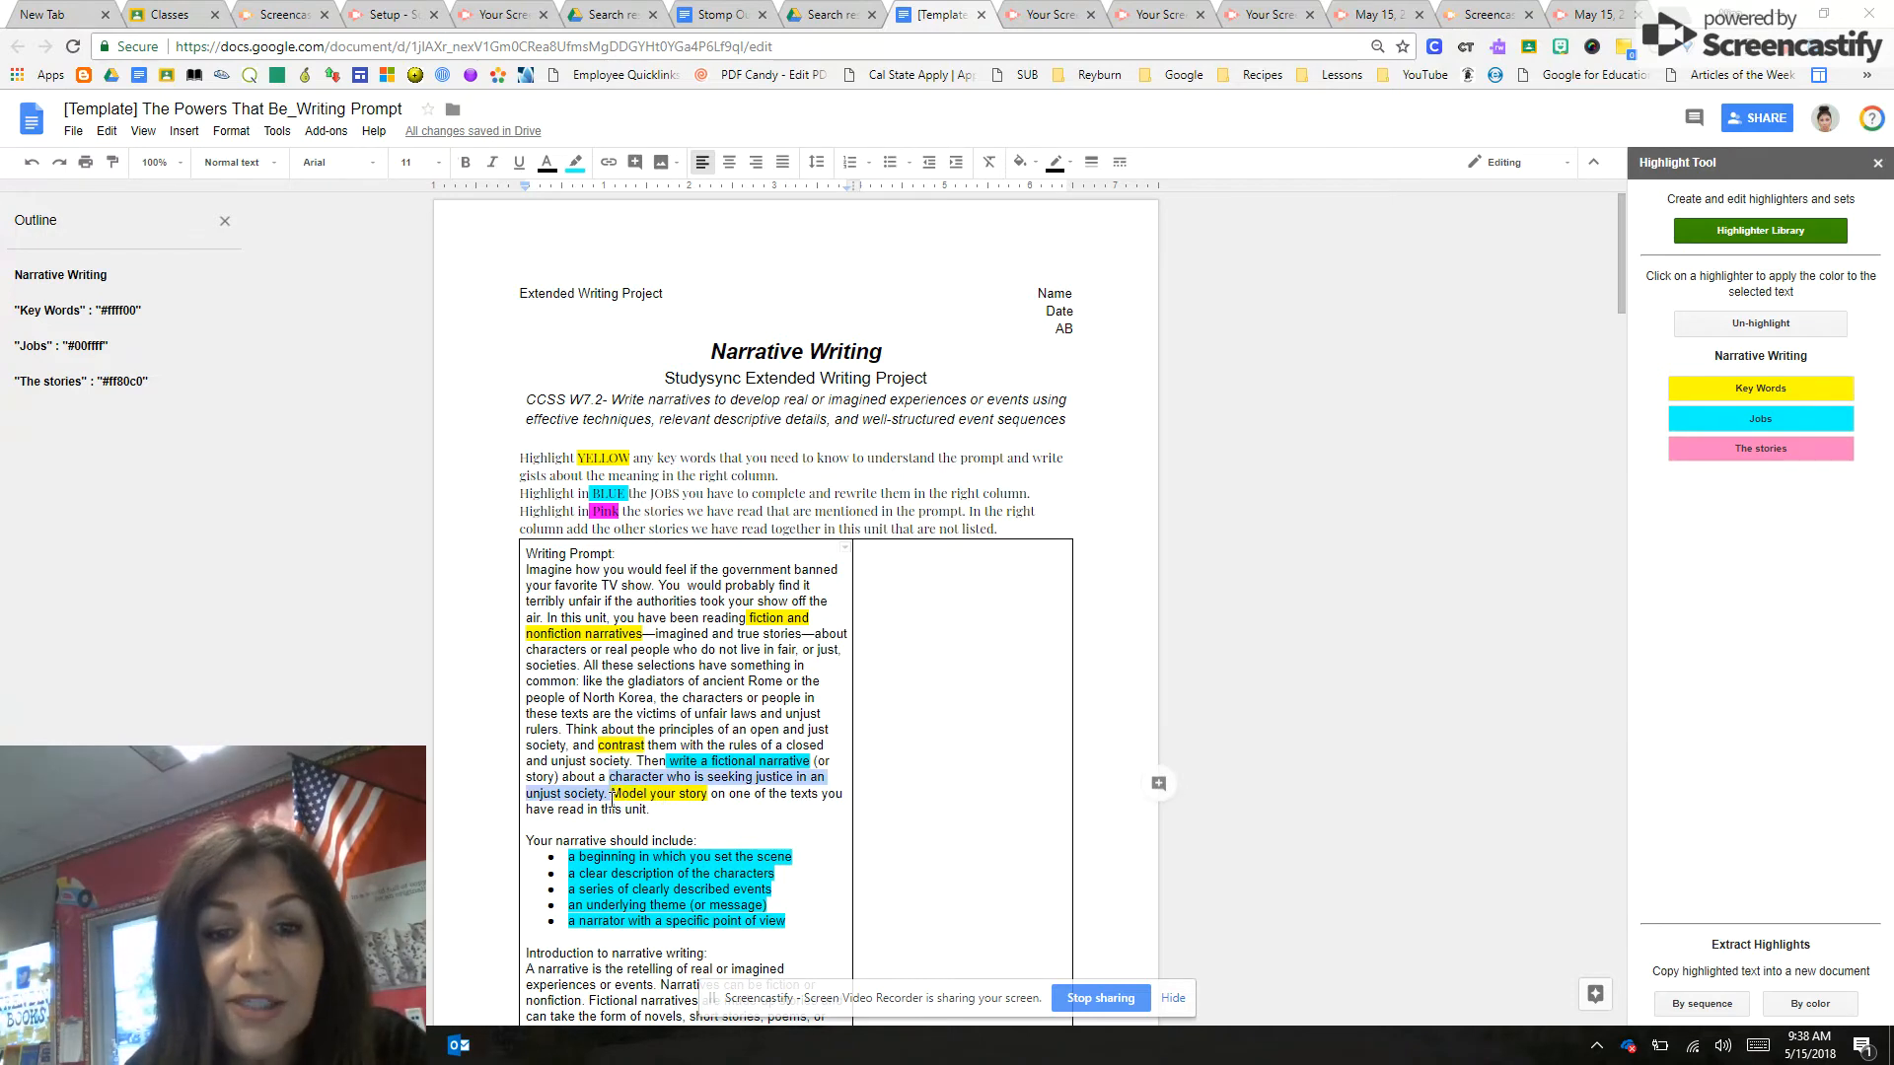
pyautogui.click(1695, 430)
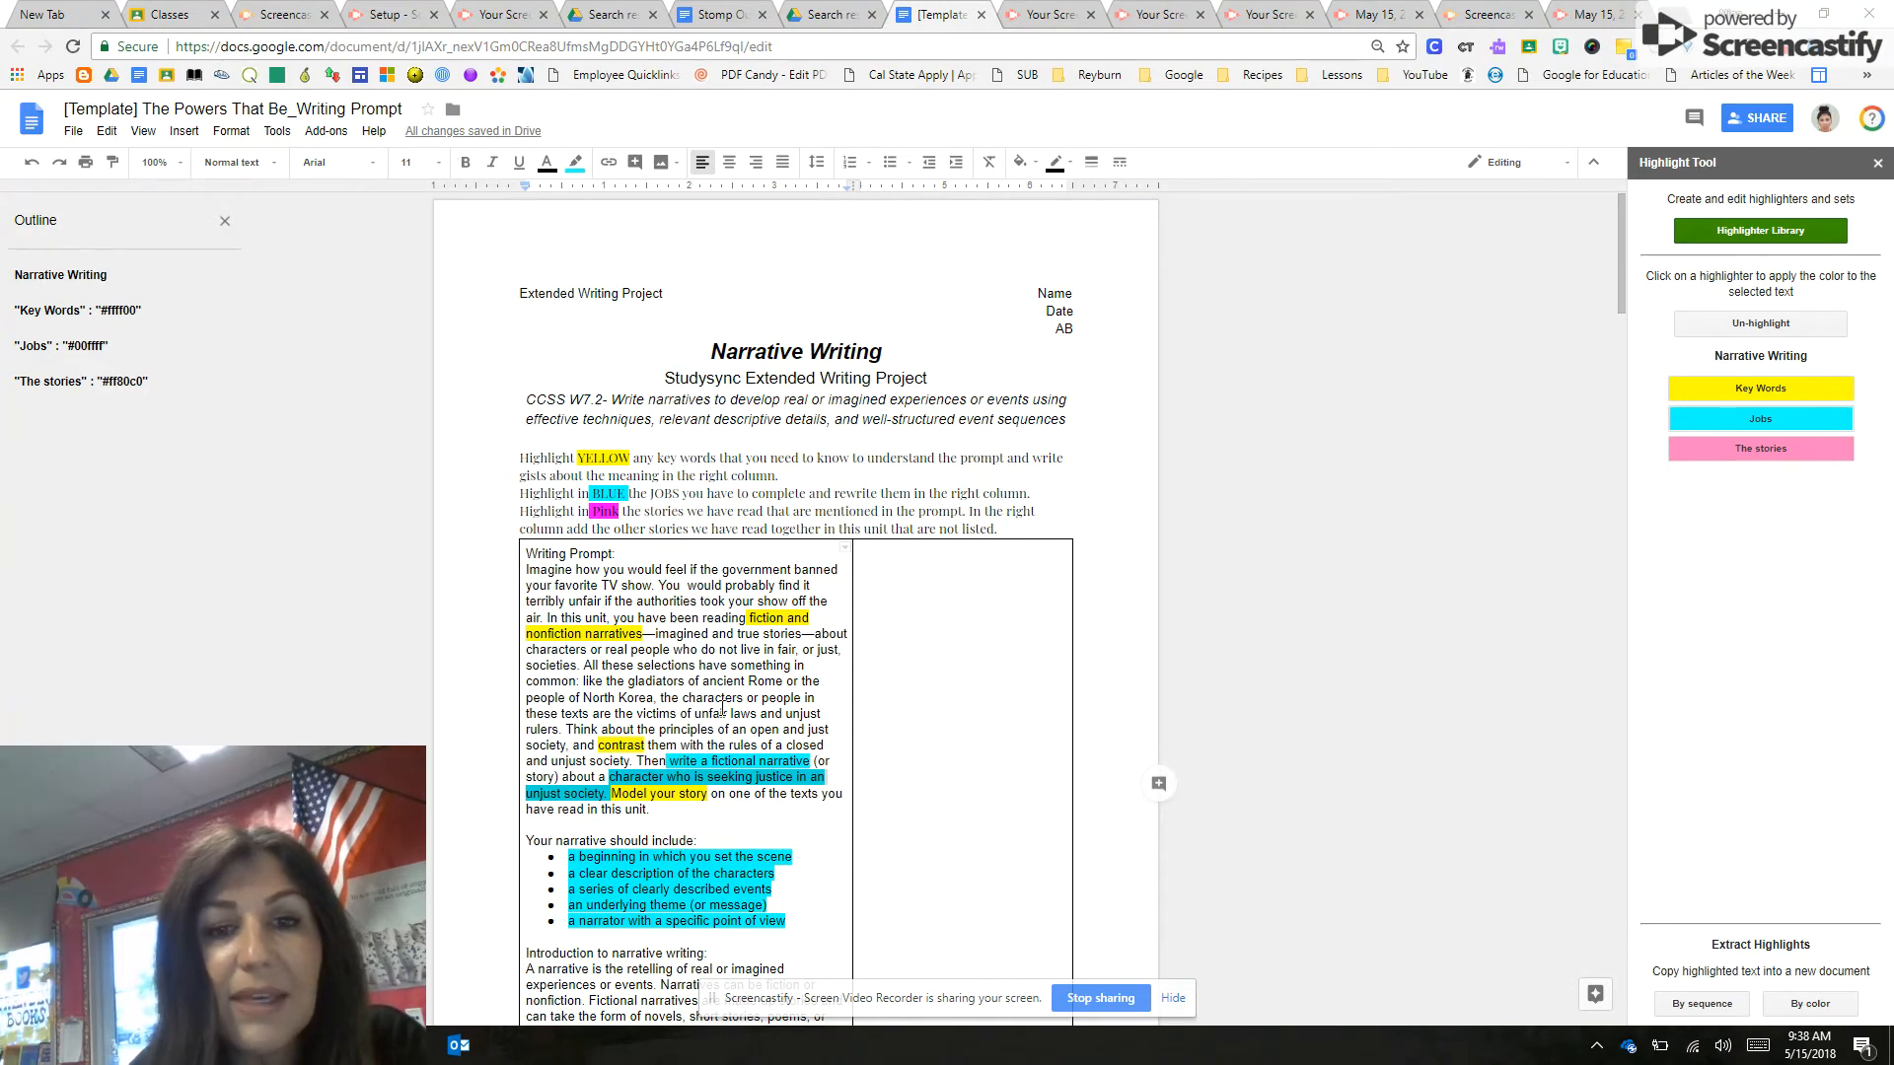
pyautogui.click(794, 827)
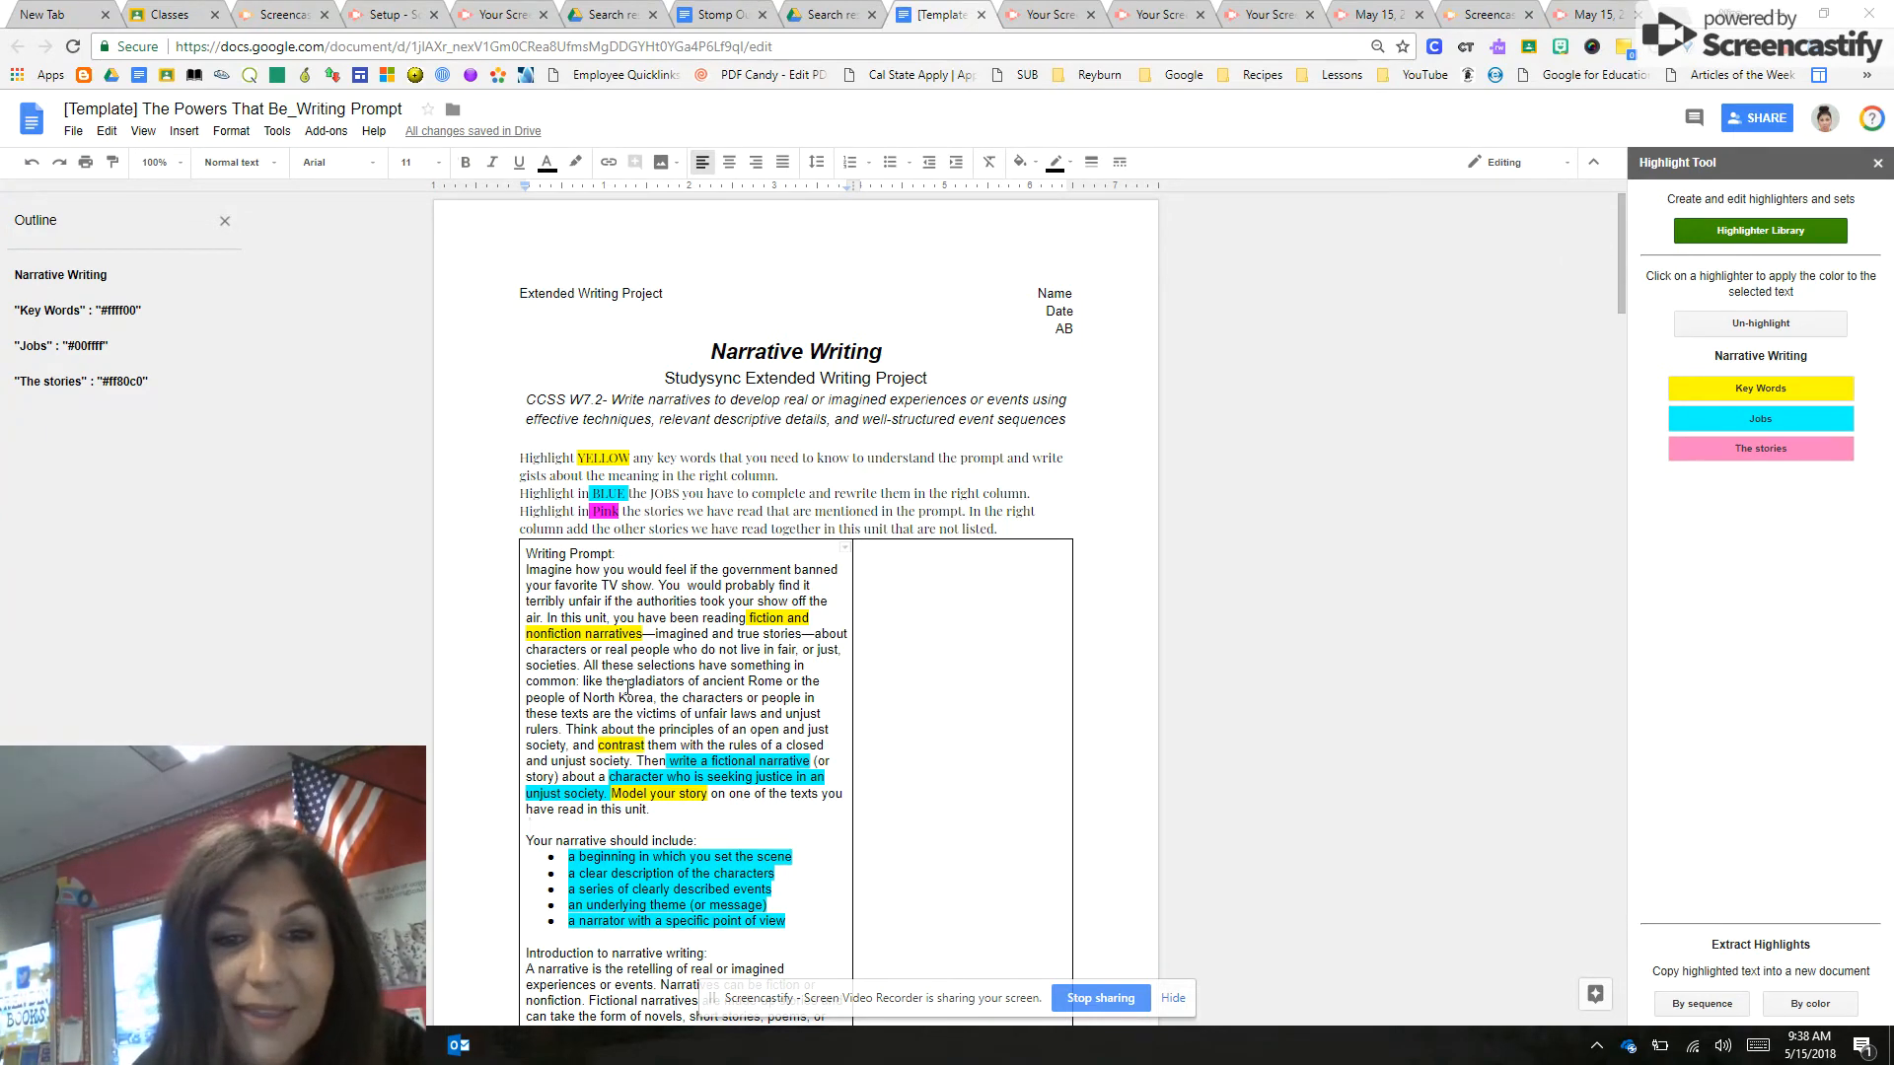
# Highlight "gladiators of ancient Rome" and "North Korea," in the writing prompt with The stories highlighter.
pyautogui.moveTo(627, 685); pyautogui.dragTo(781, 691)
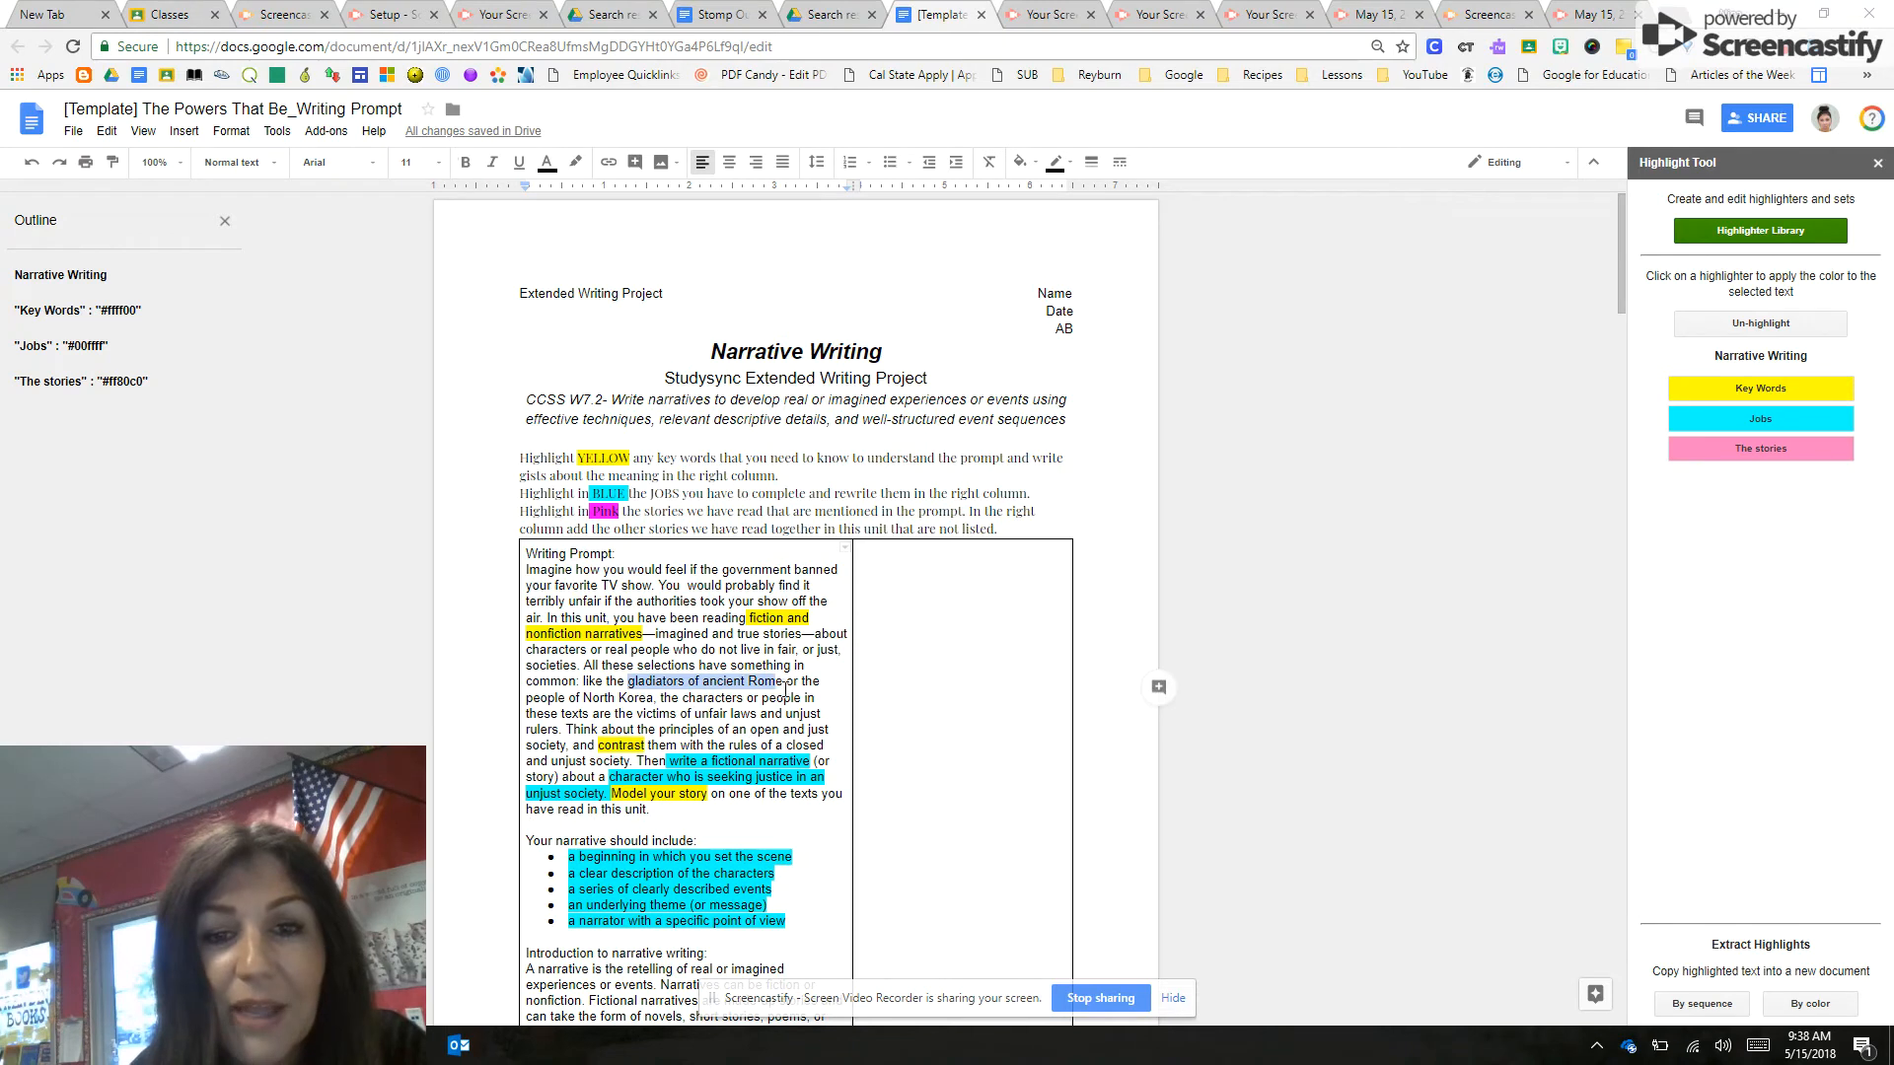
pyautogui.rightClick(1690, 449)
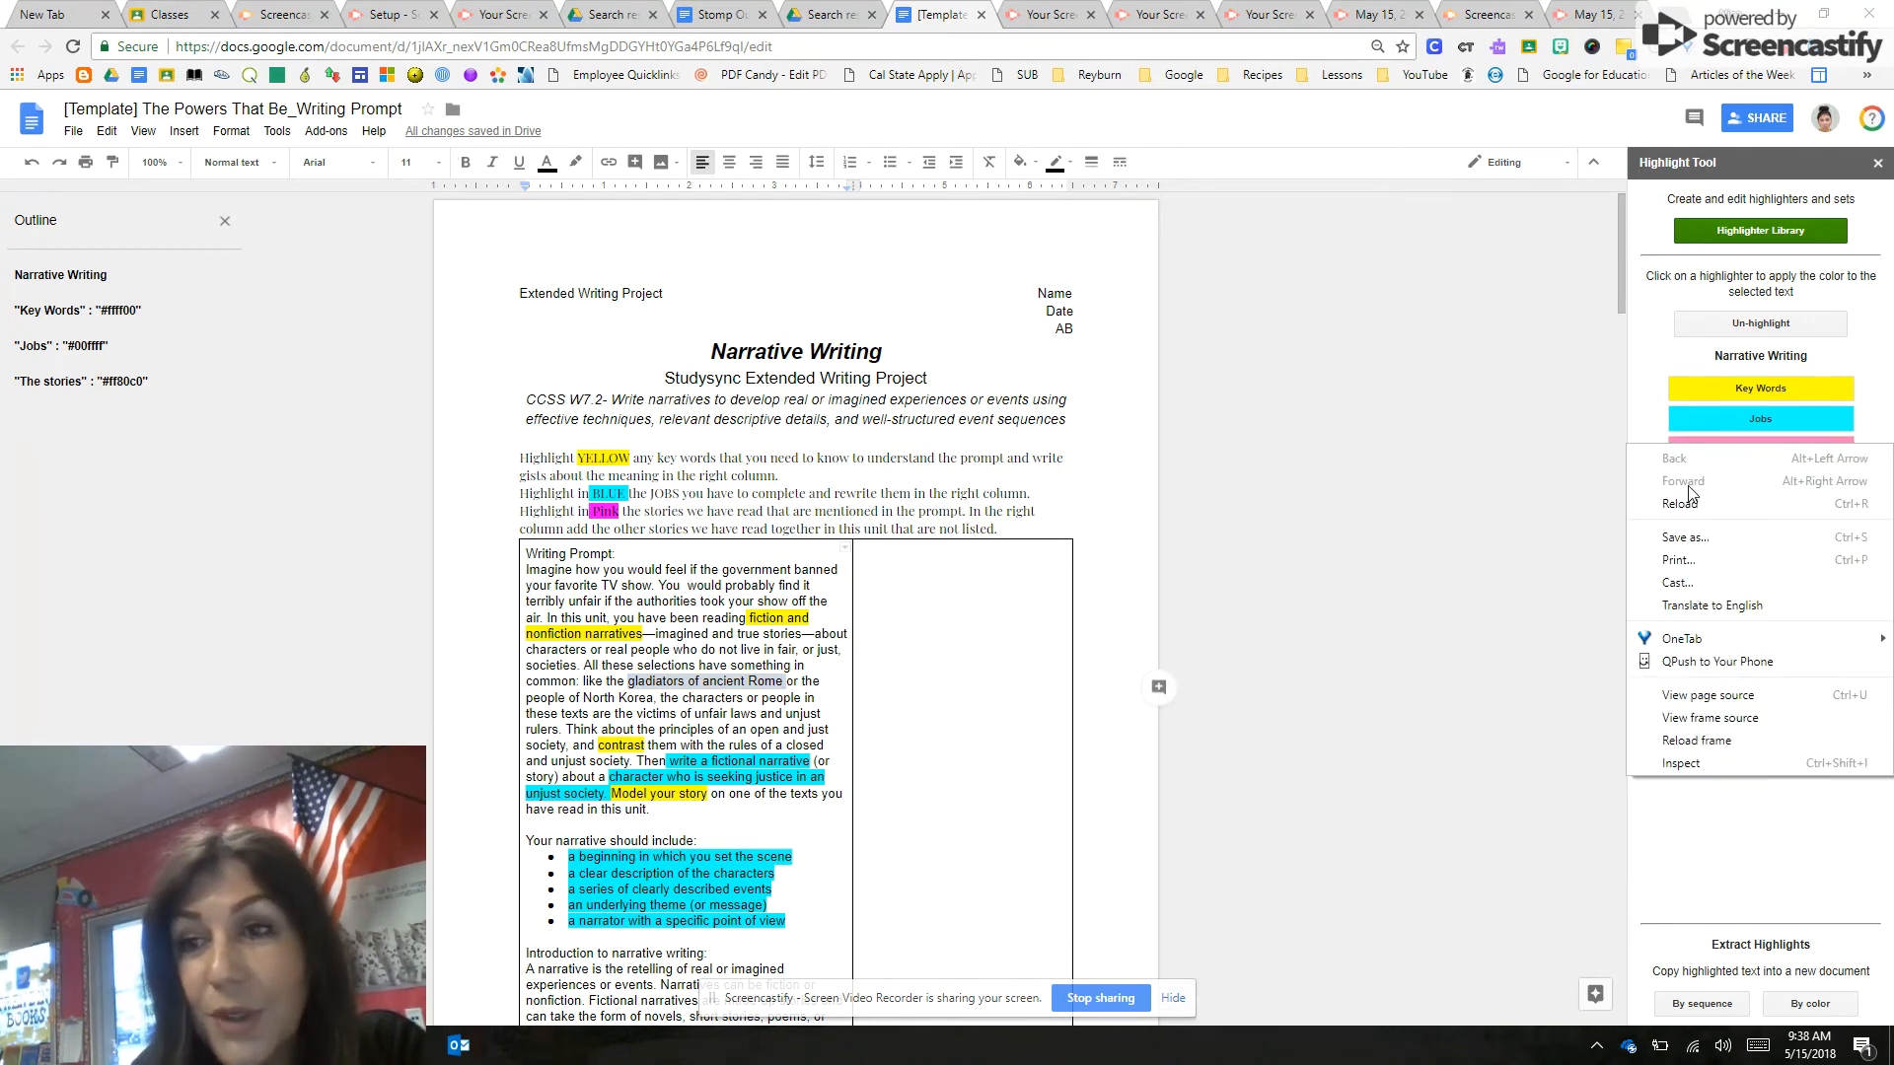
pyautogui.click(1697, 439)
pyautogui.click(1697, 440)
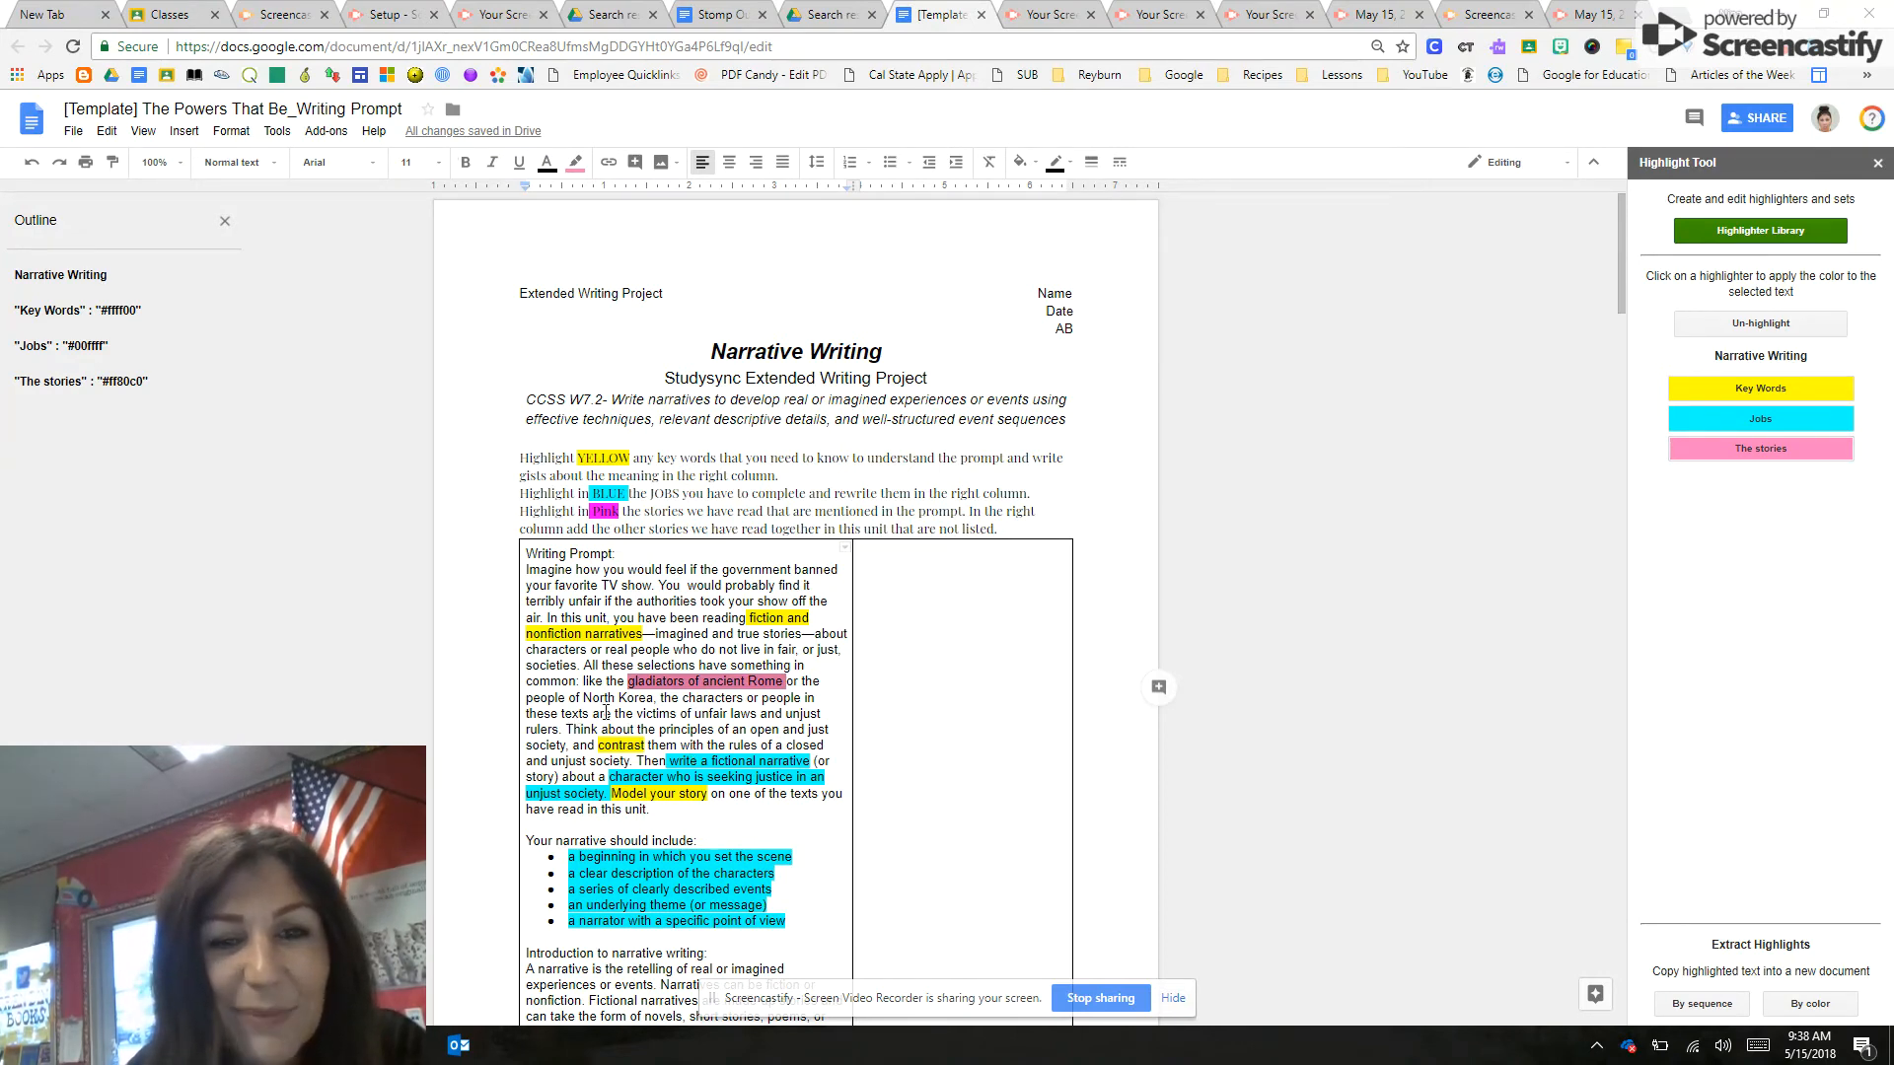
pyautogui.moveTo(583, 700); pyautogui.dragTo(657, 699)
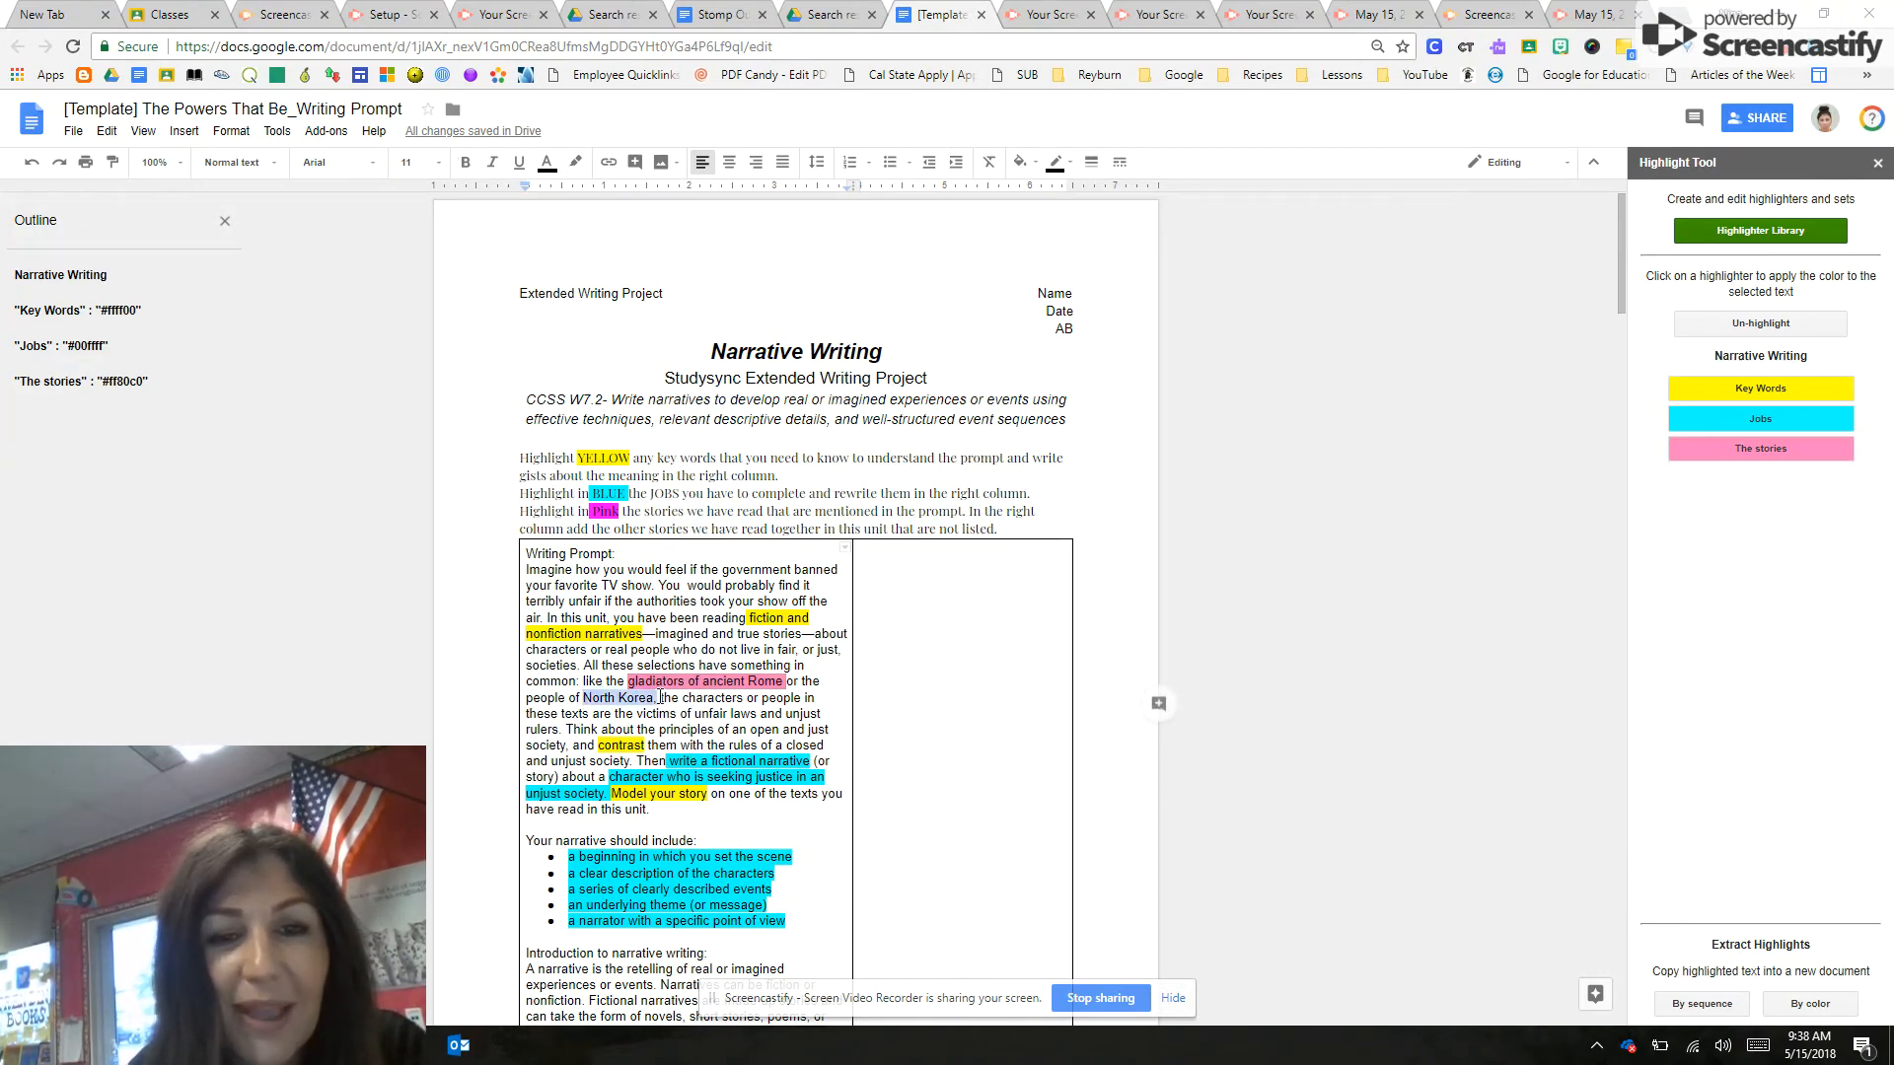
pyautogui.click(1709, 455)
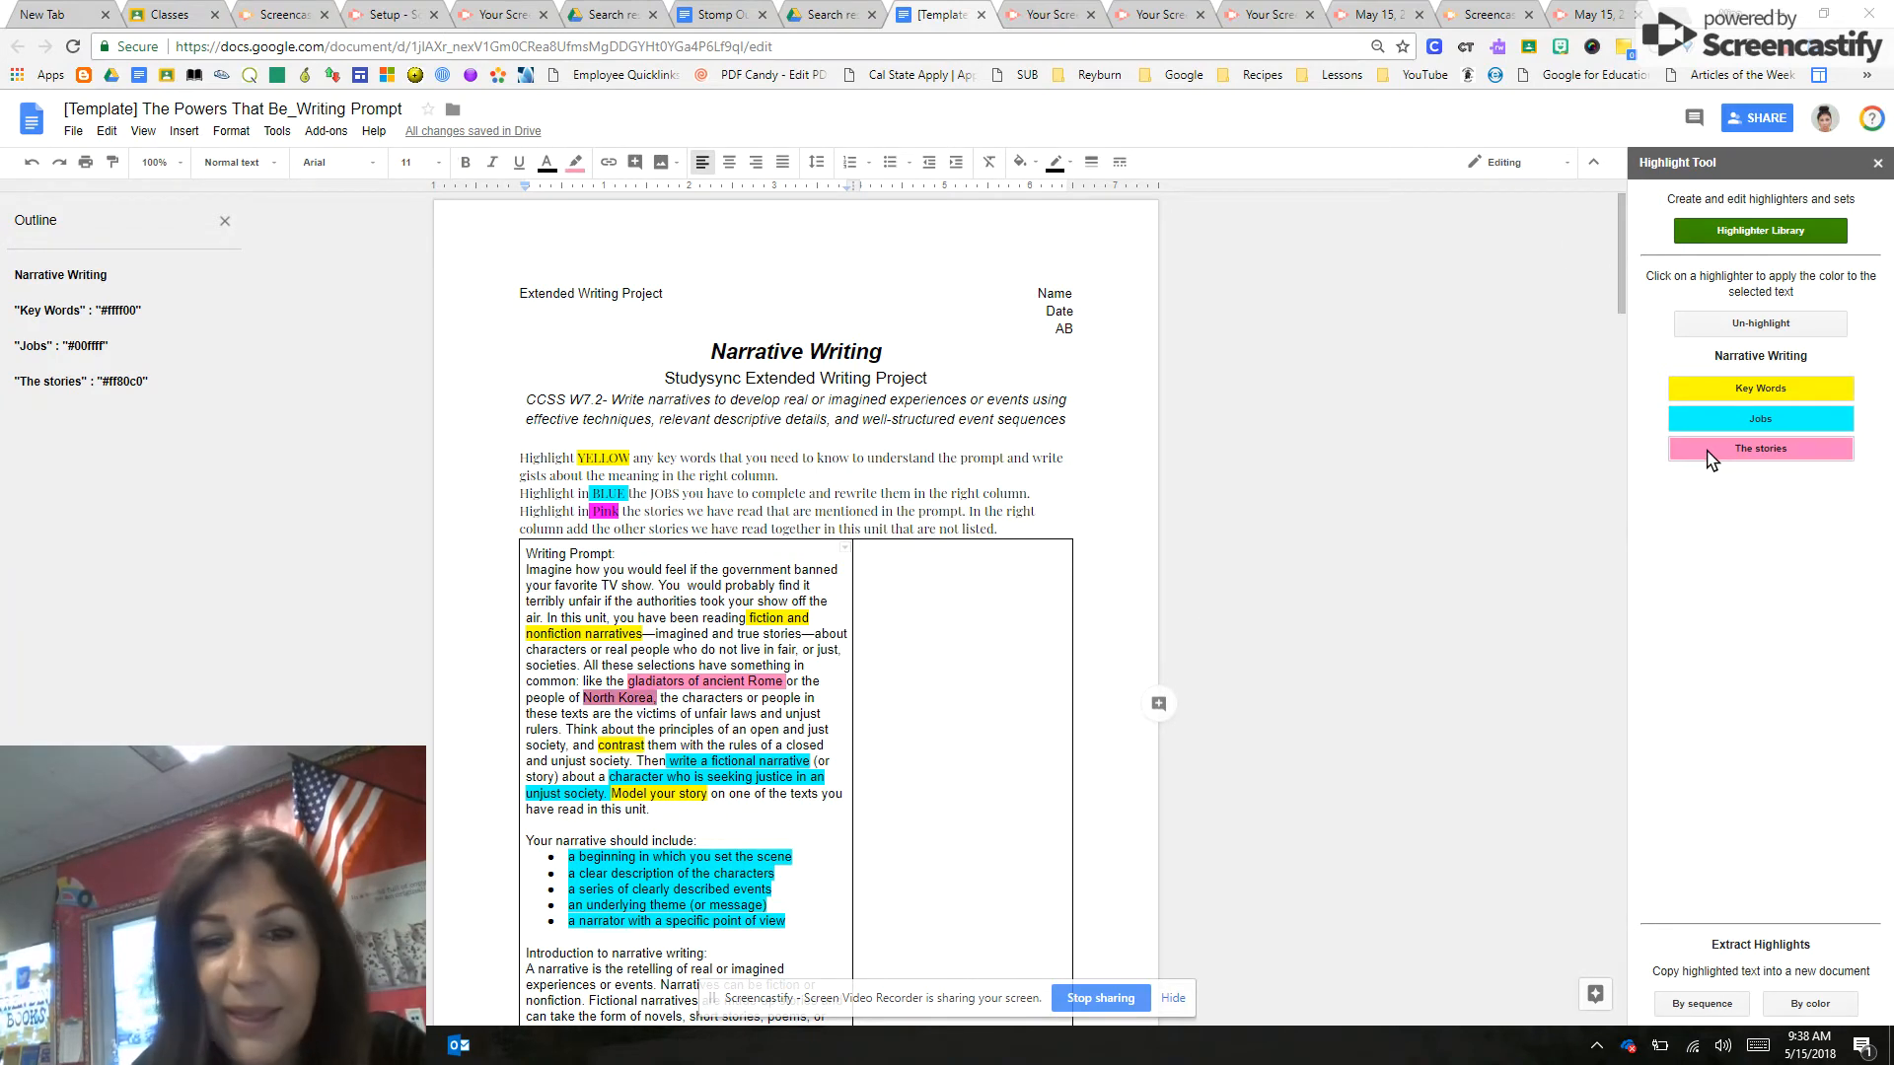
pyautogui.click(752, 818)
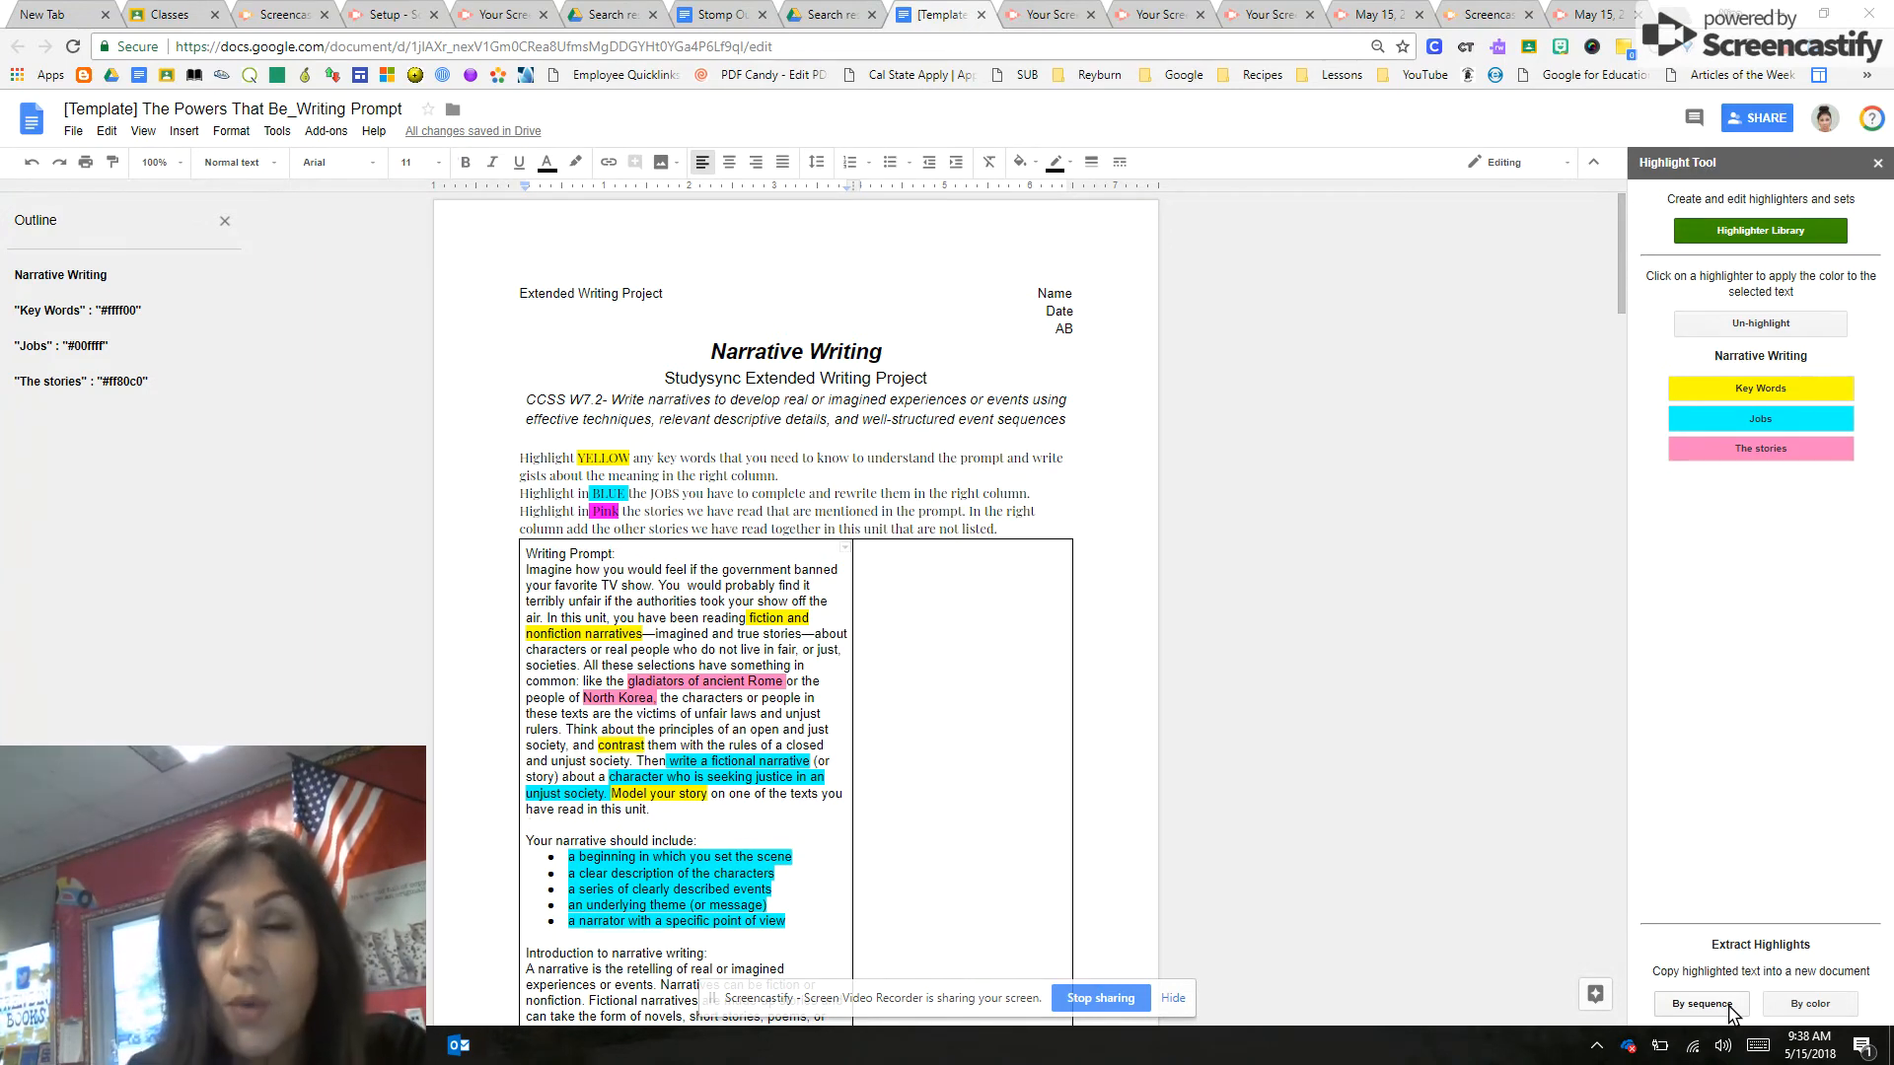
# Extract the highlights by color into the current document and dismiss the completion dialog.
pyautogui.click(1789, 1013)
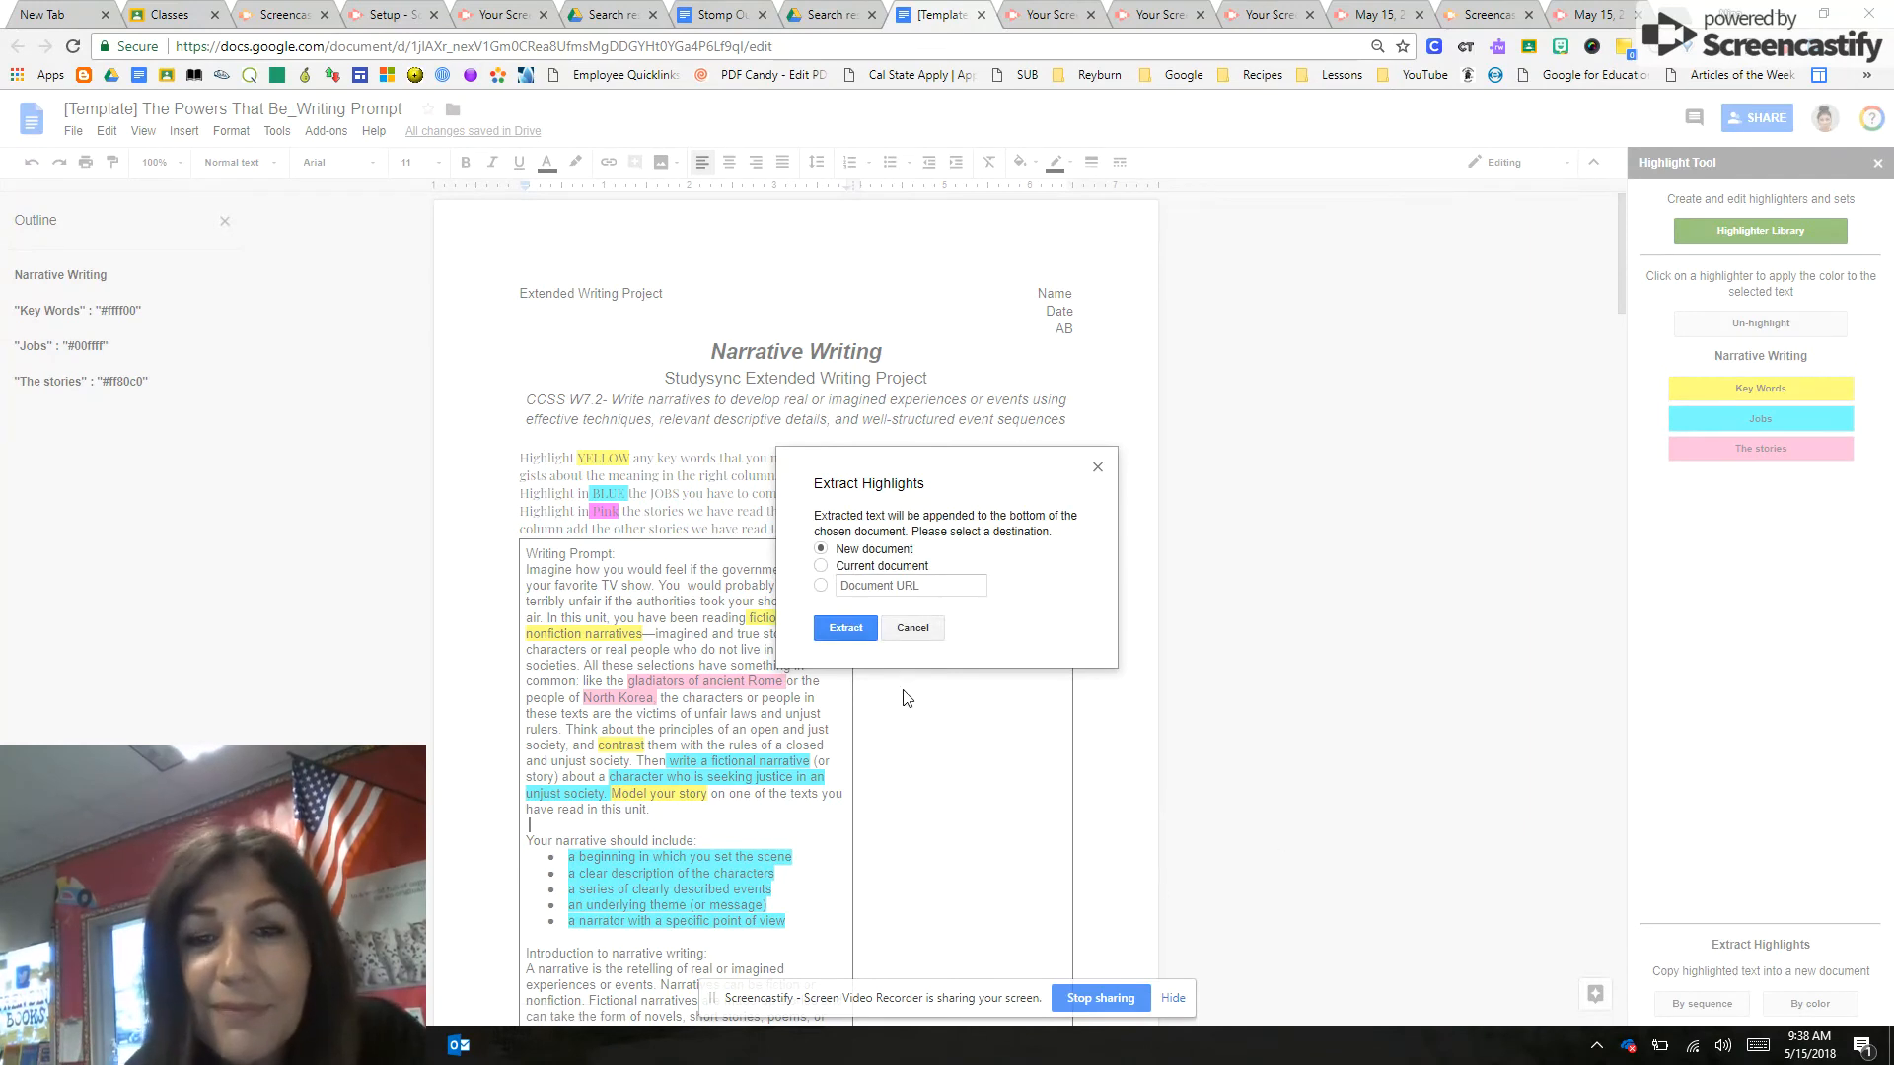
pyautogui.click(822, 566)
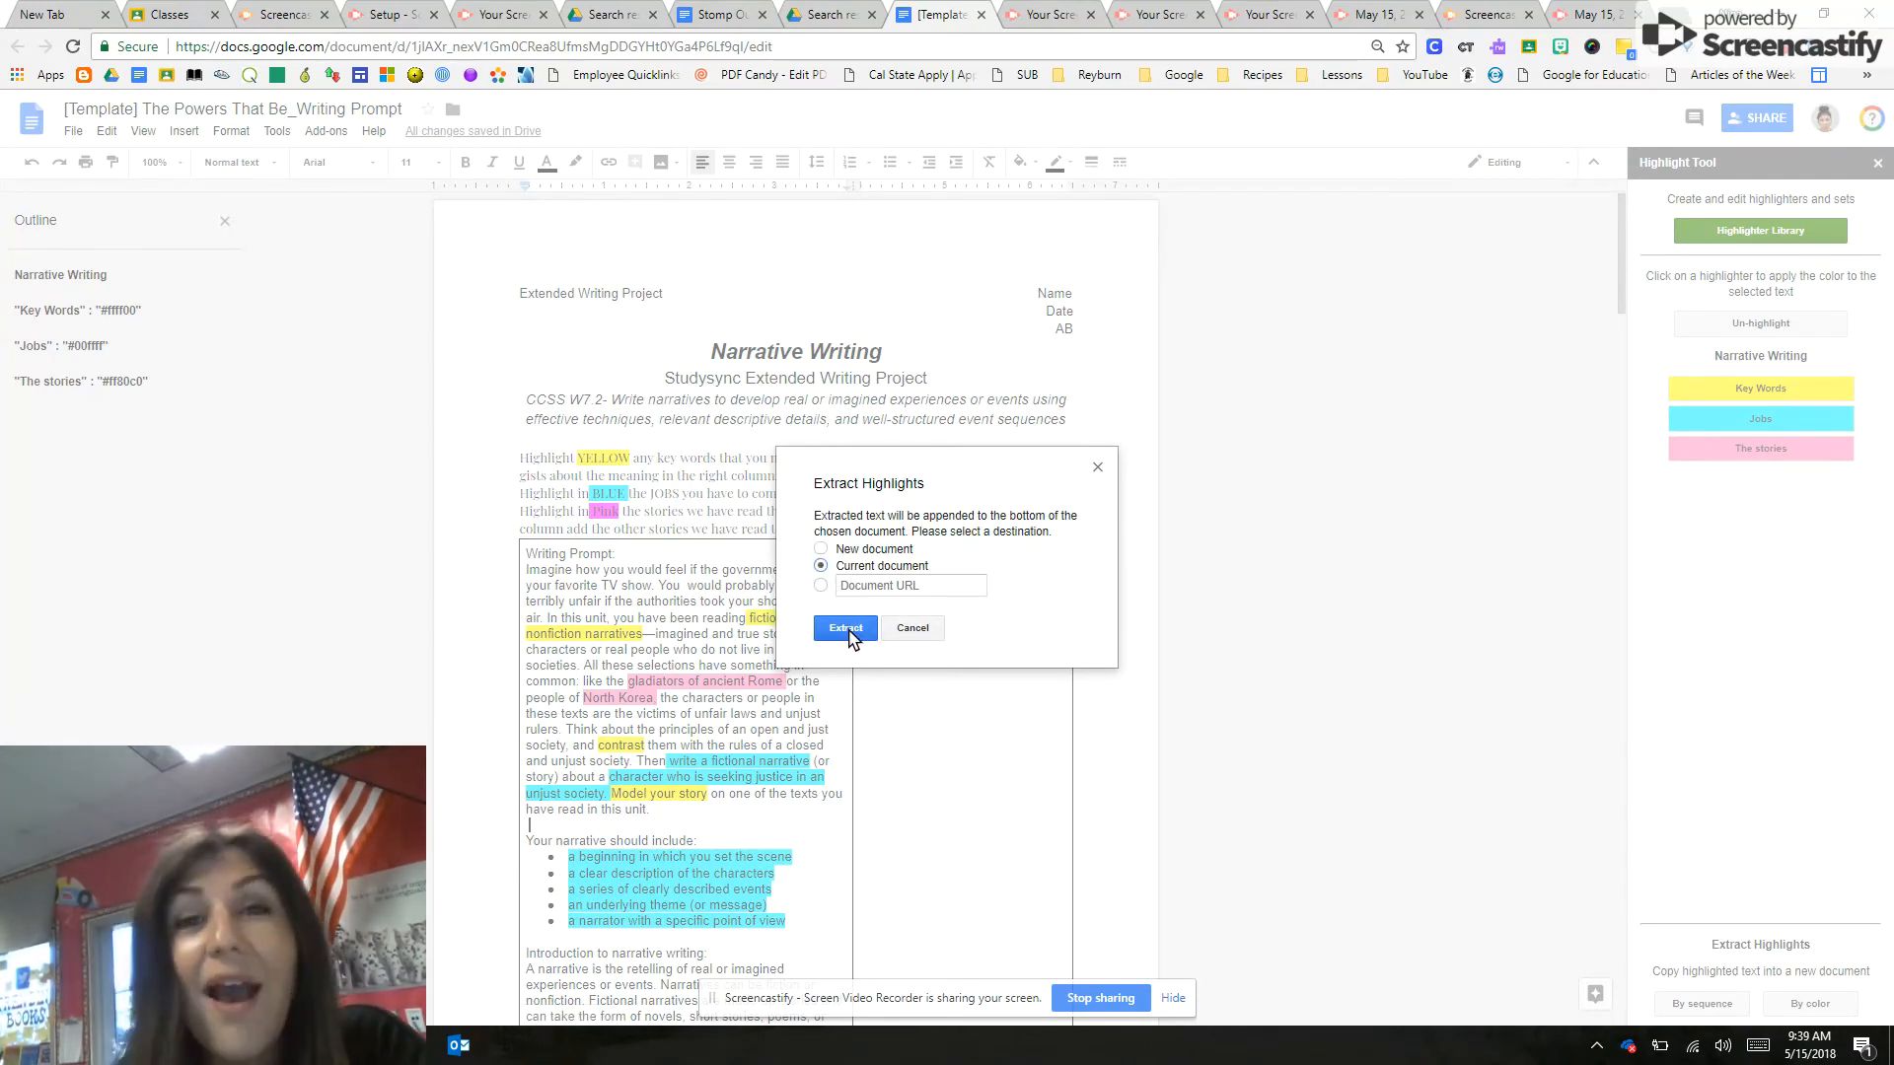
pyautogui.click(846, 628)
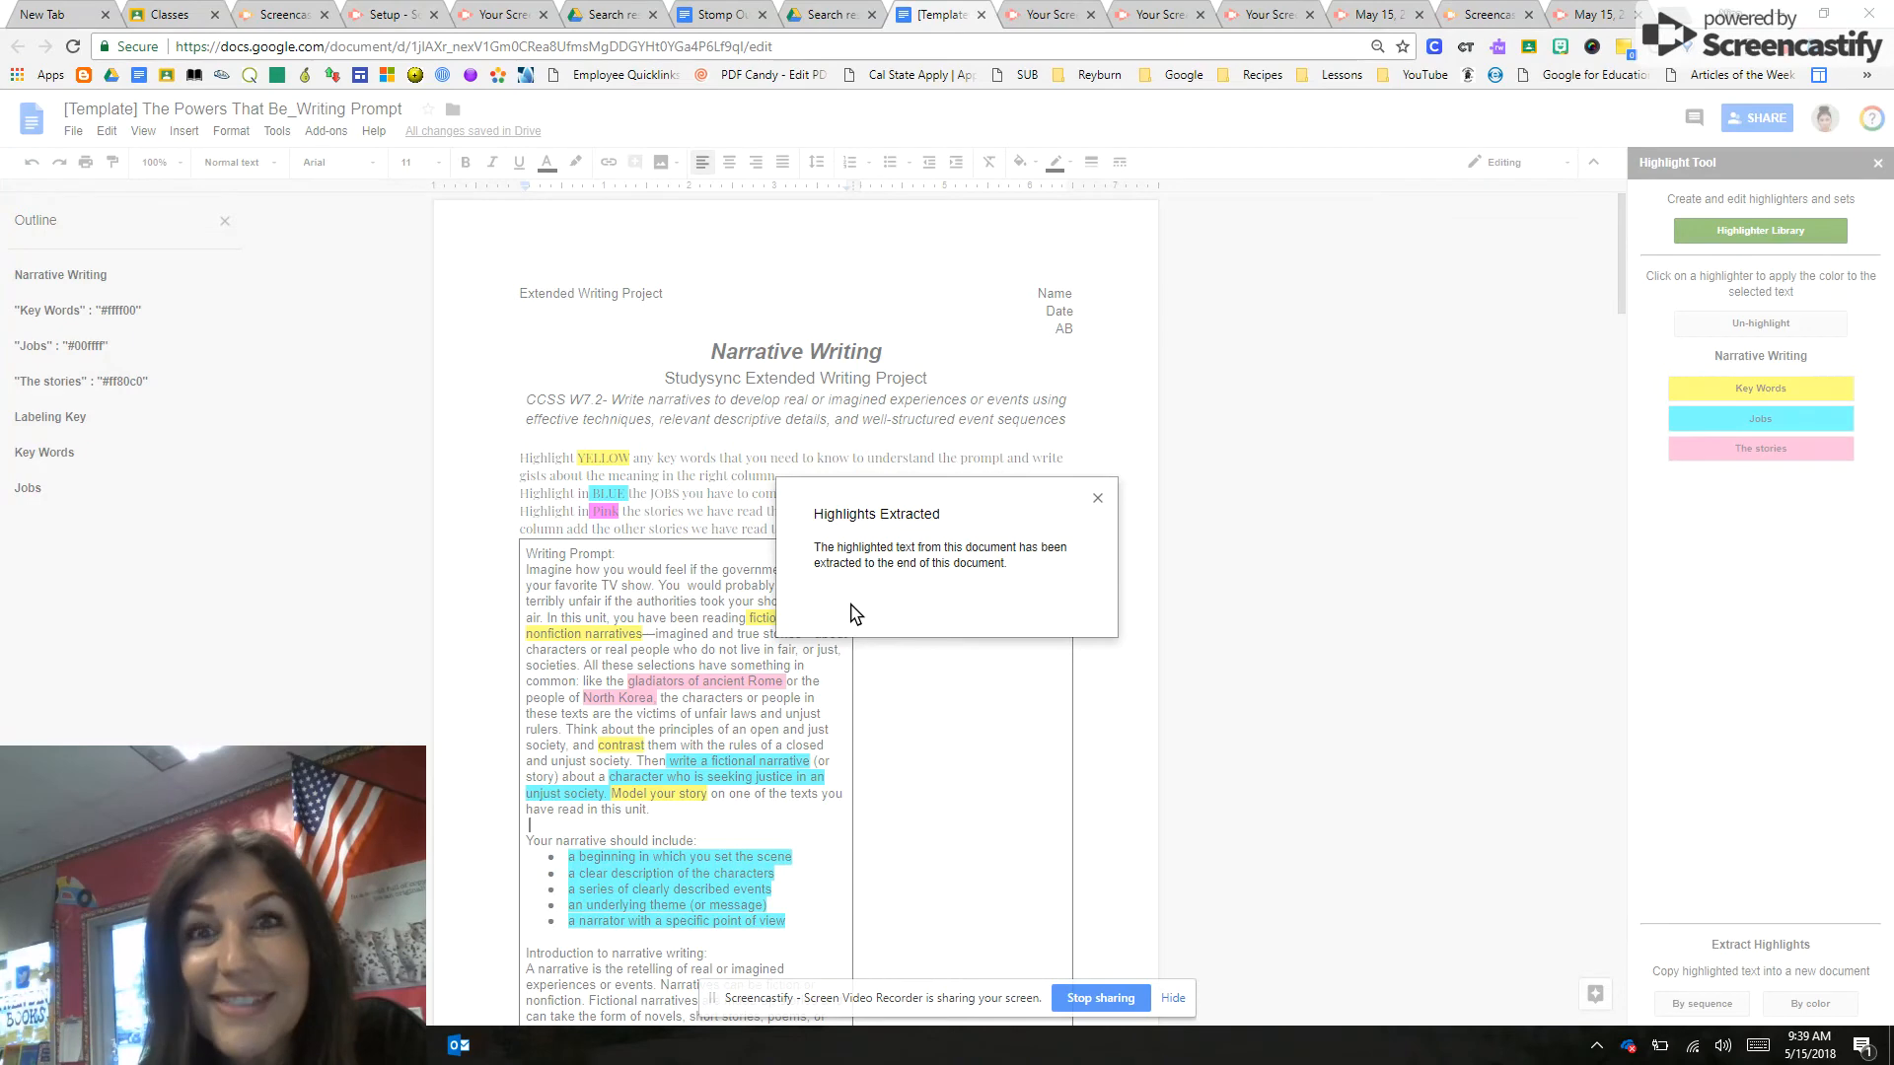
pyautogui.click(1098, 499)
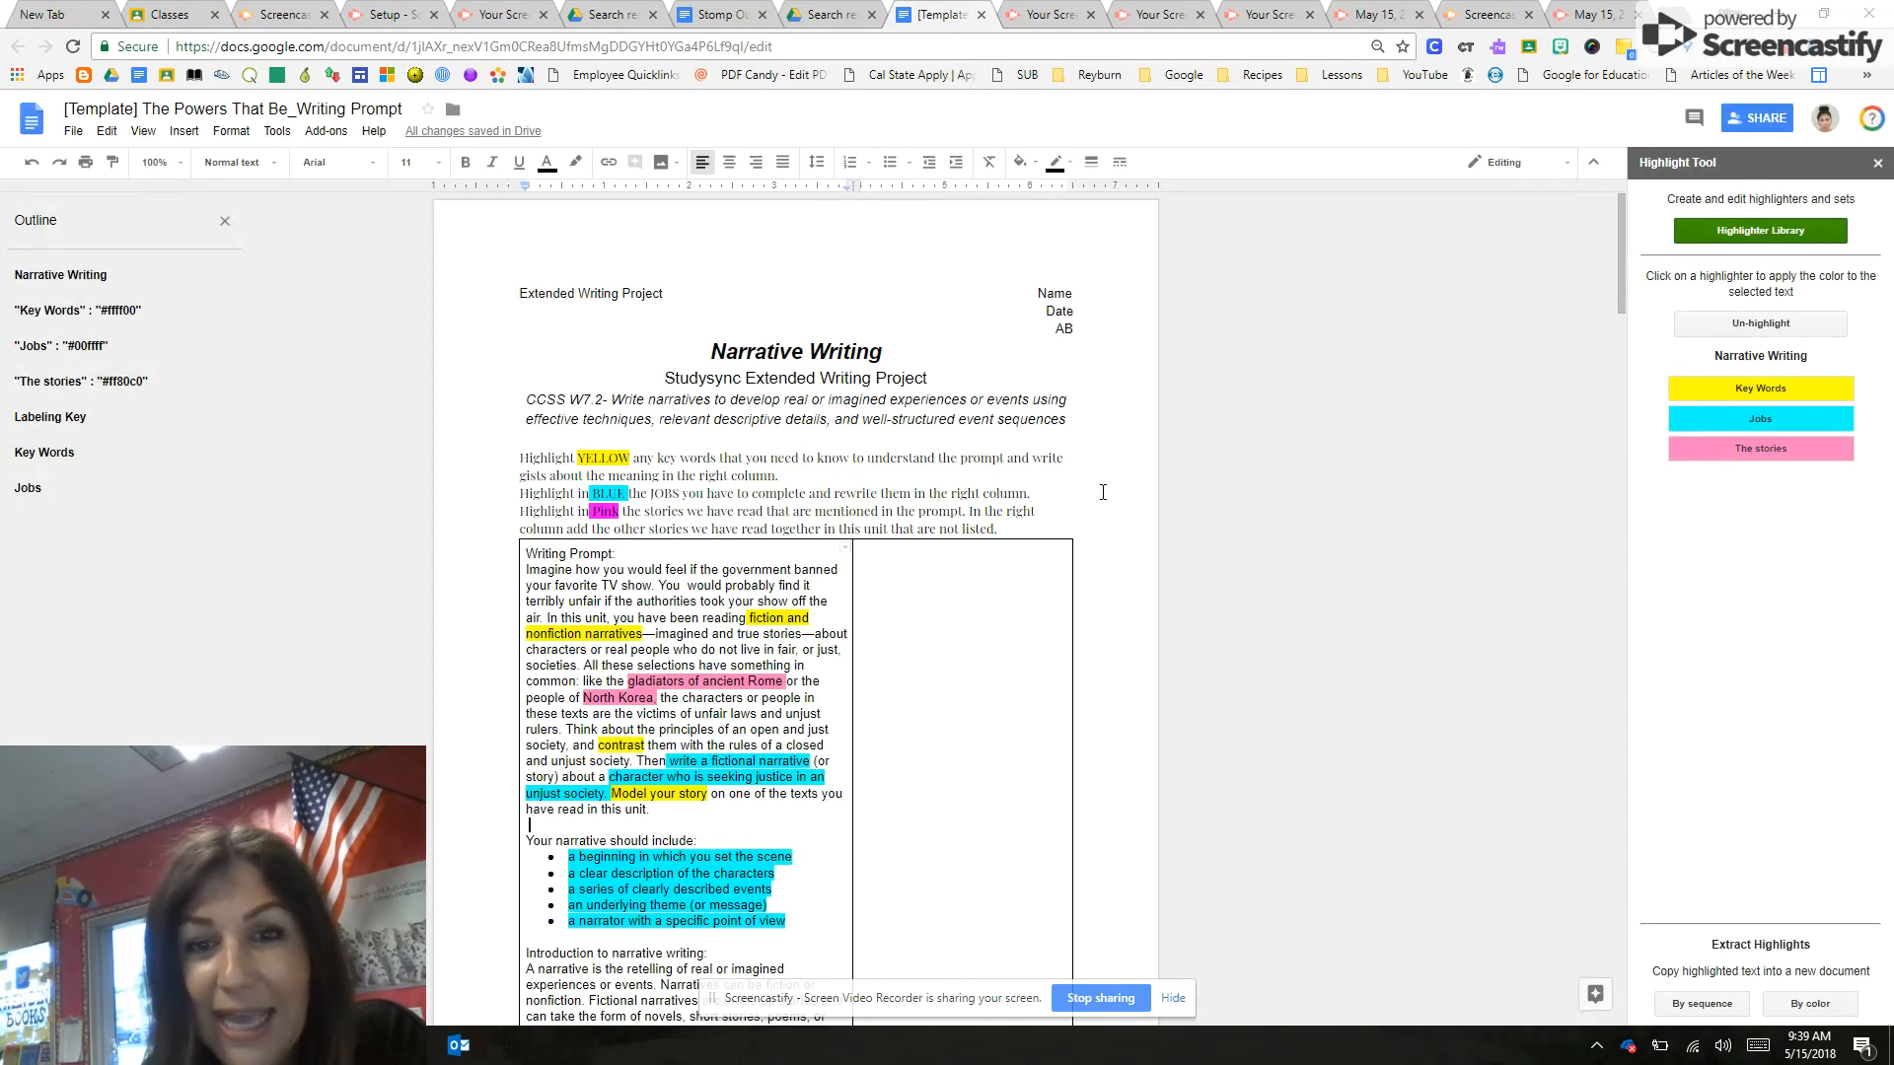
# Examine the table of extracted text grouped by highlighter label at the end of the document.
pyautogui.scroll(-3, 1098, 499)
pyautogui.scroll(-10, 1098, 499)
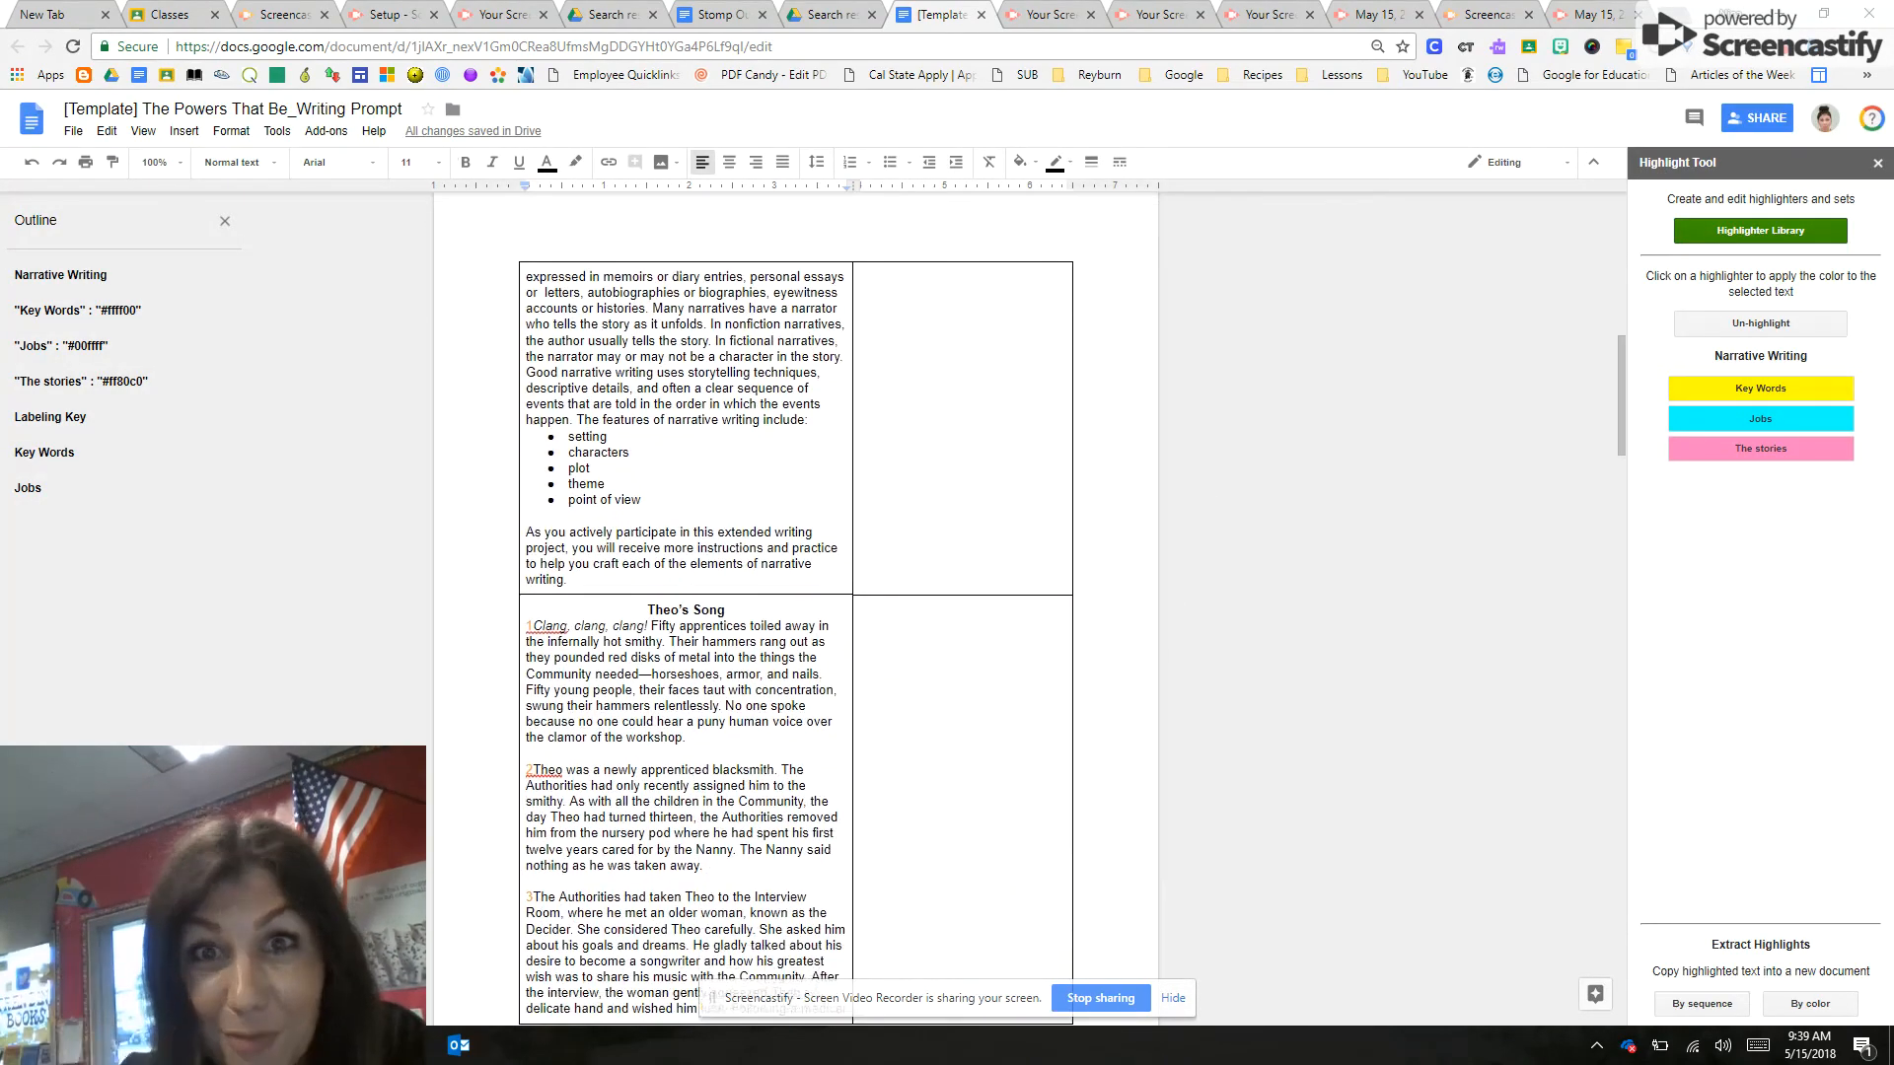
pyautogui.scroll(-18, 1098, 499)
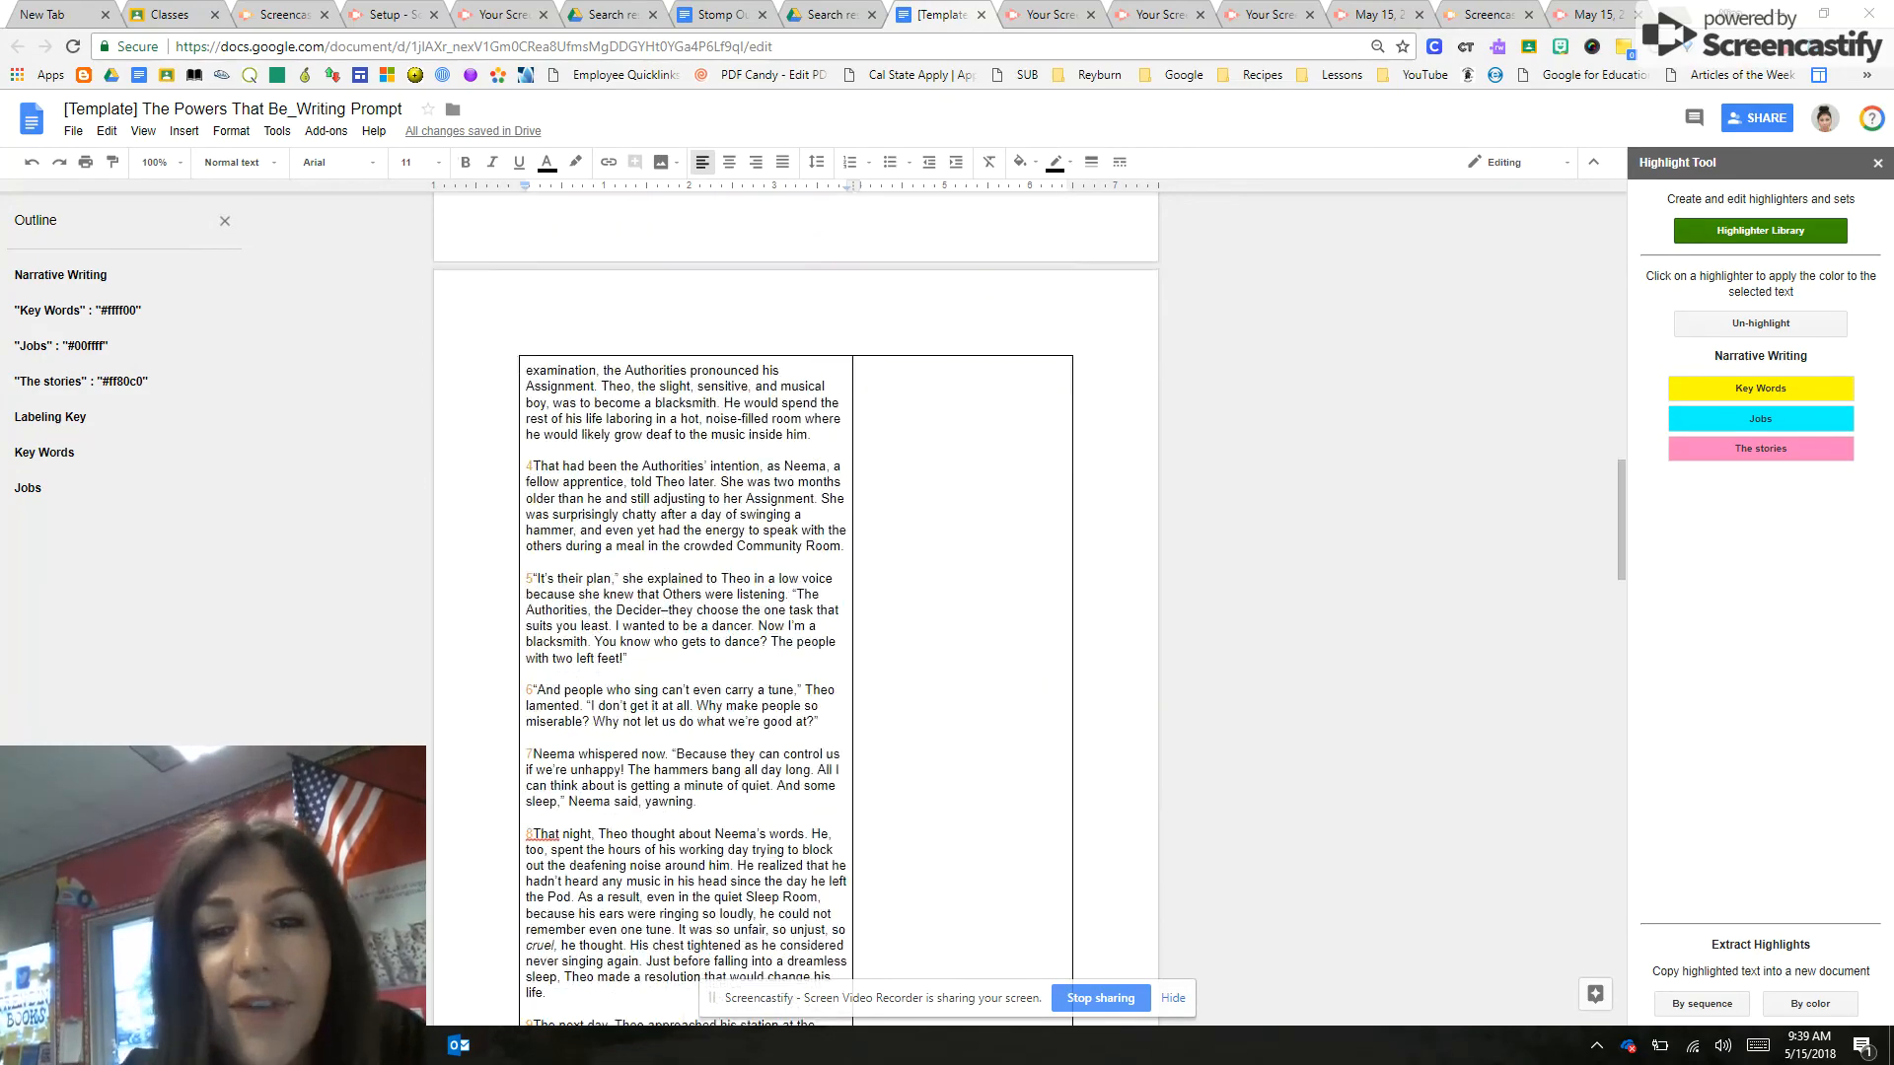
pyautogui.scroll(-15, 795, 607)
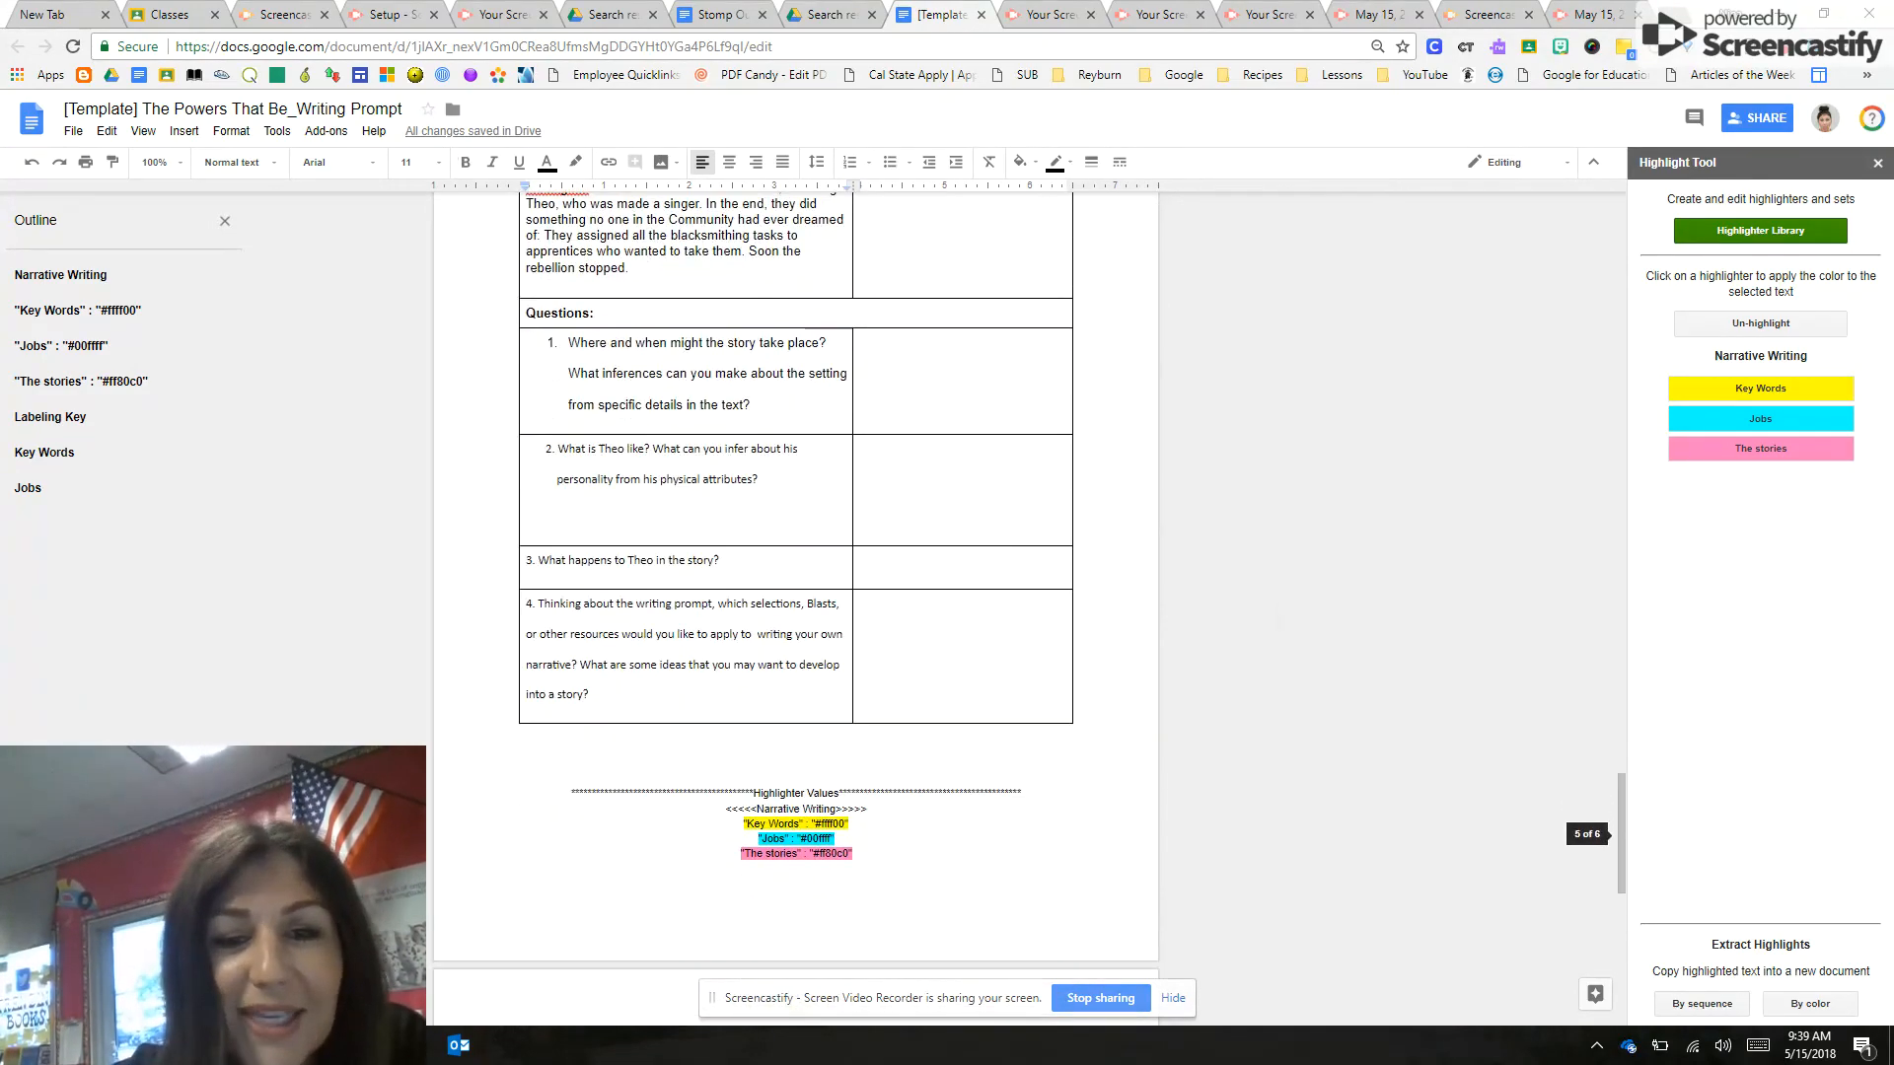
pyautogui.scroll(5, 792, 557)
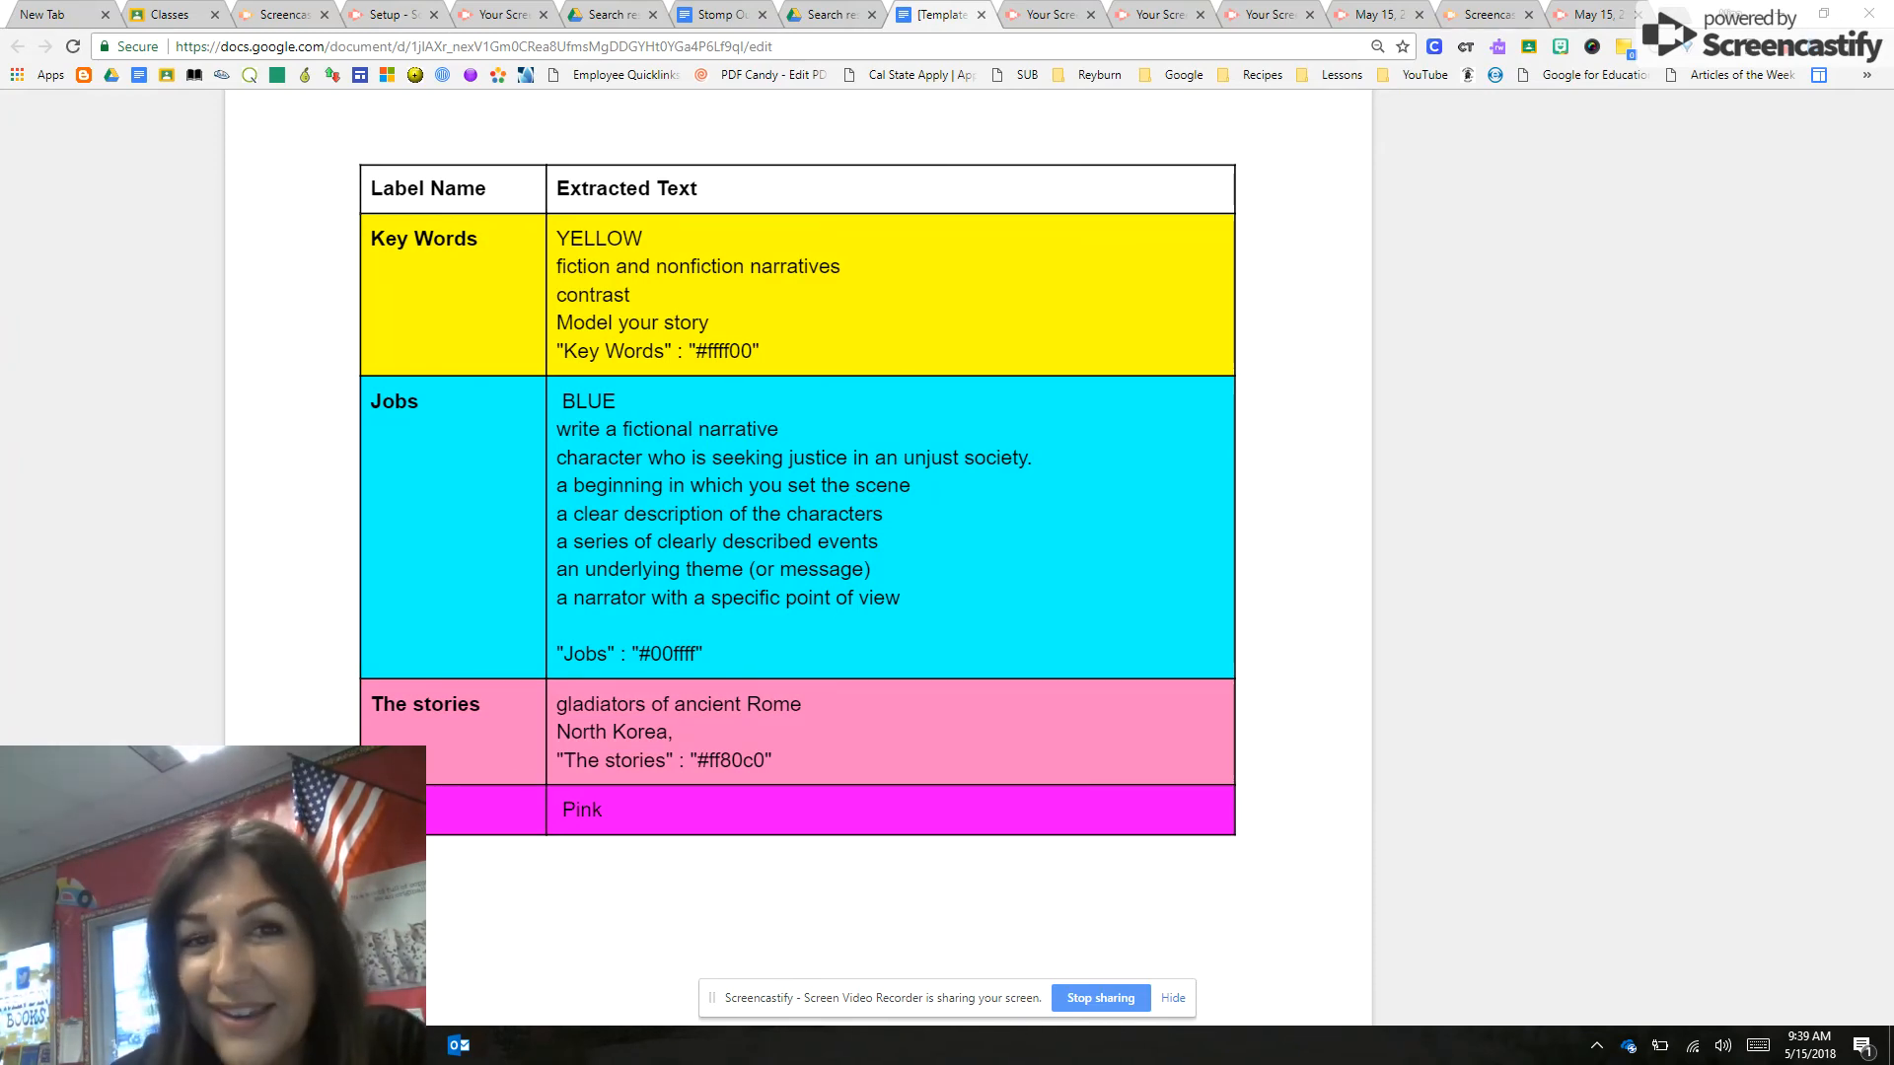
pyautogui.scroll(2, 797, 557)
pyautogui.scroll(-1, 797, 557)
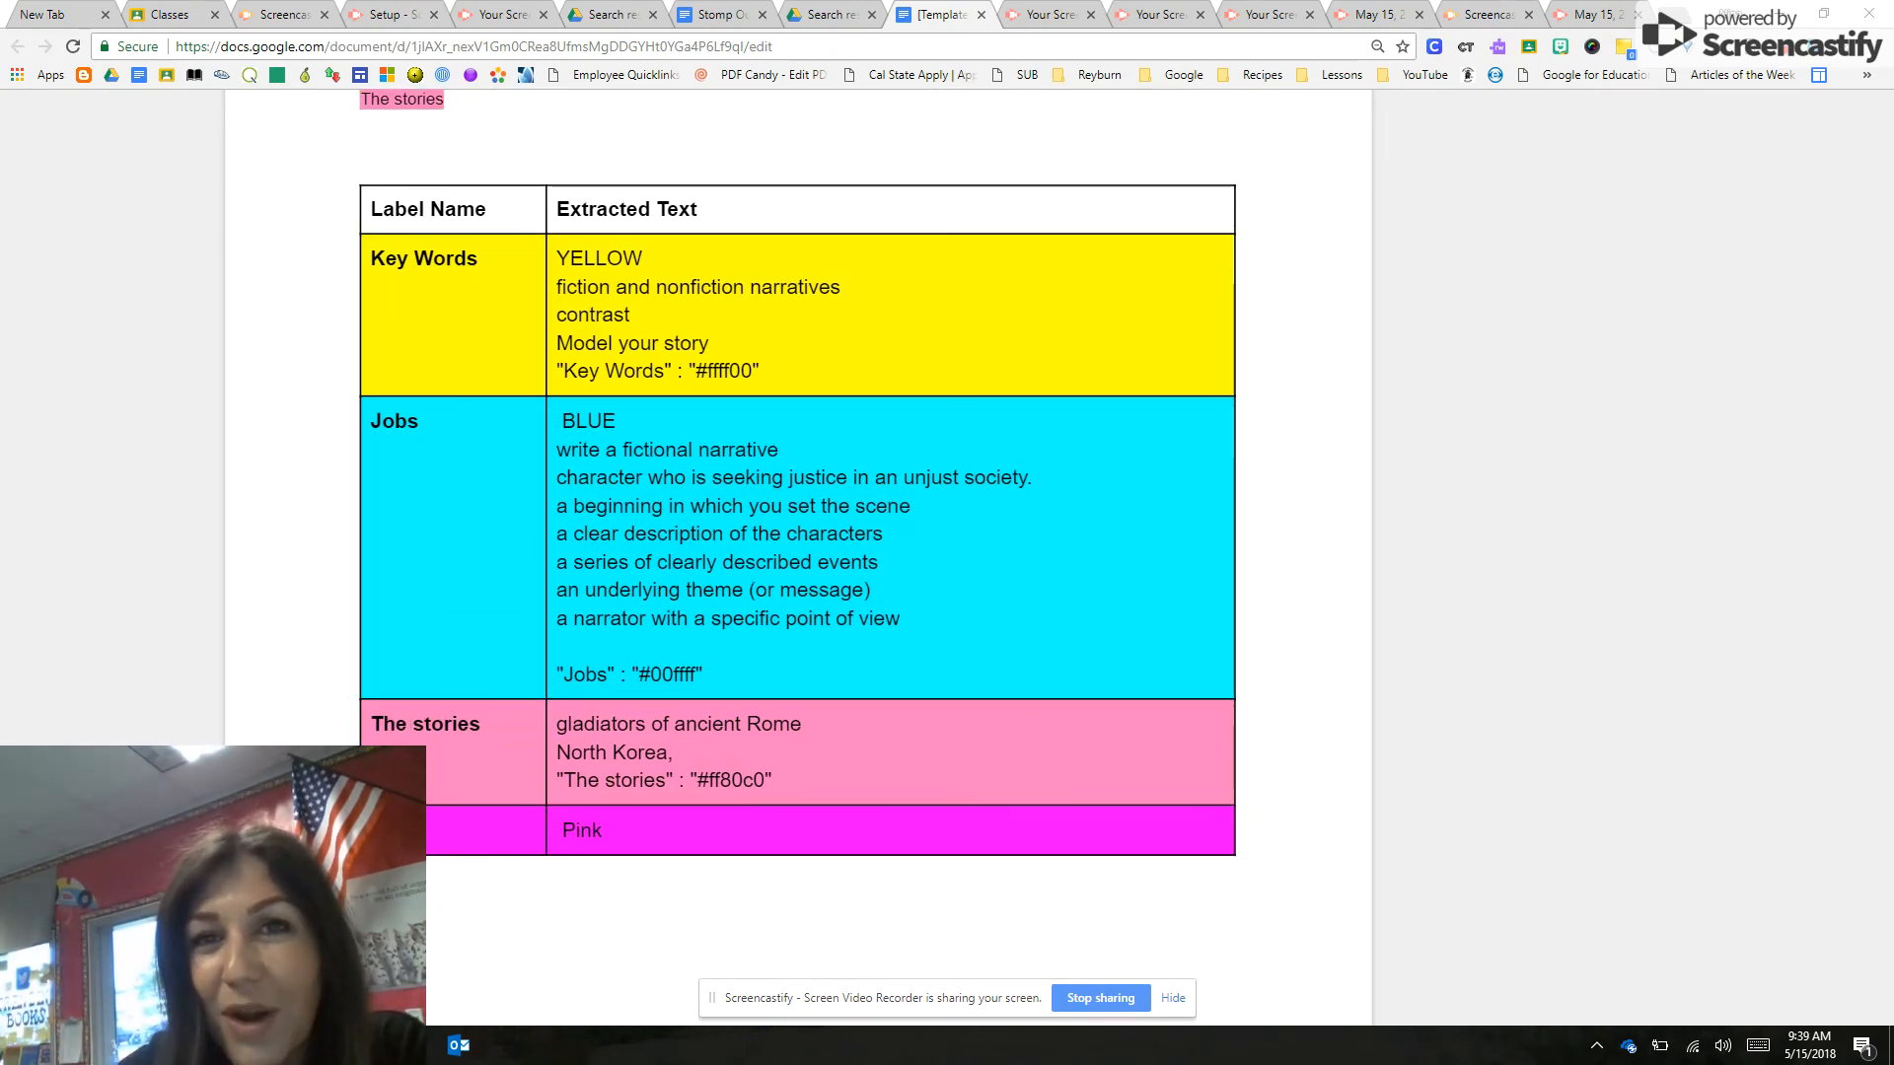
pyautogui.scroll(-3, 1165, 548)
pyautogui.scroll(-2, 1110, 592)
pyautogui.scroll(3, 989, 552)
pyautogui.scroll(-3, 990, 552)
pyautogui.scroll(4, 795, 591)
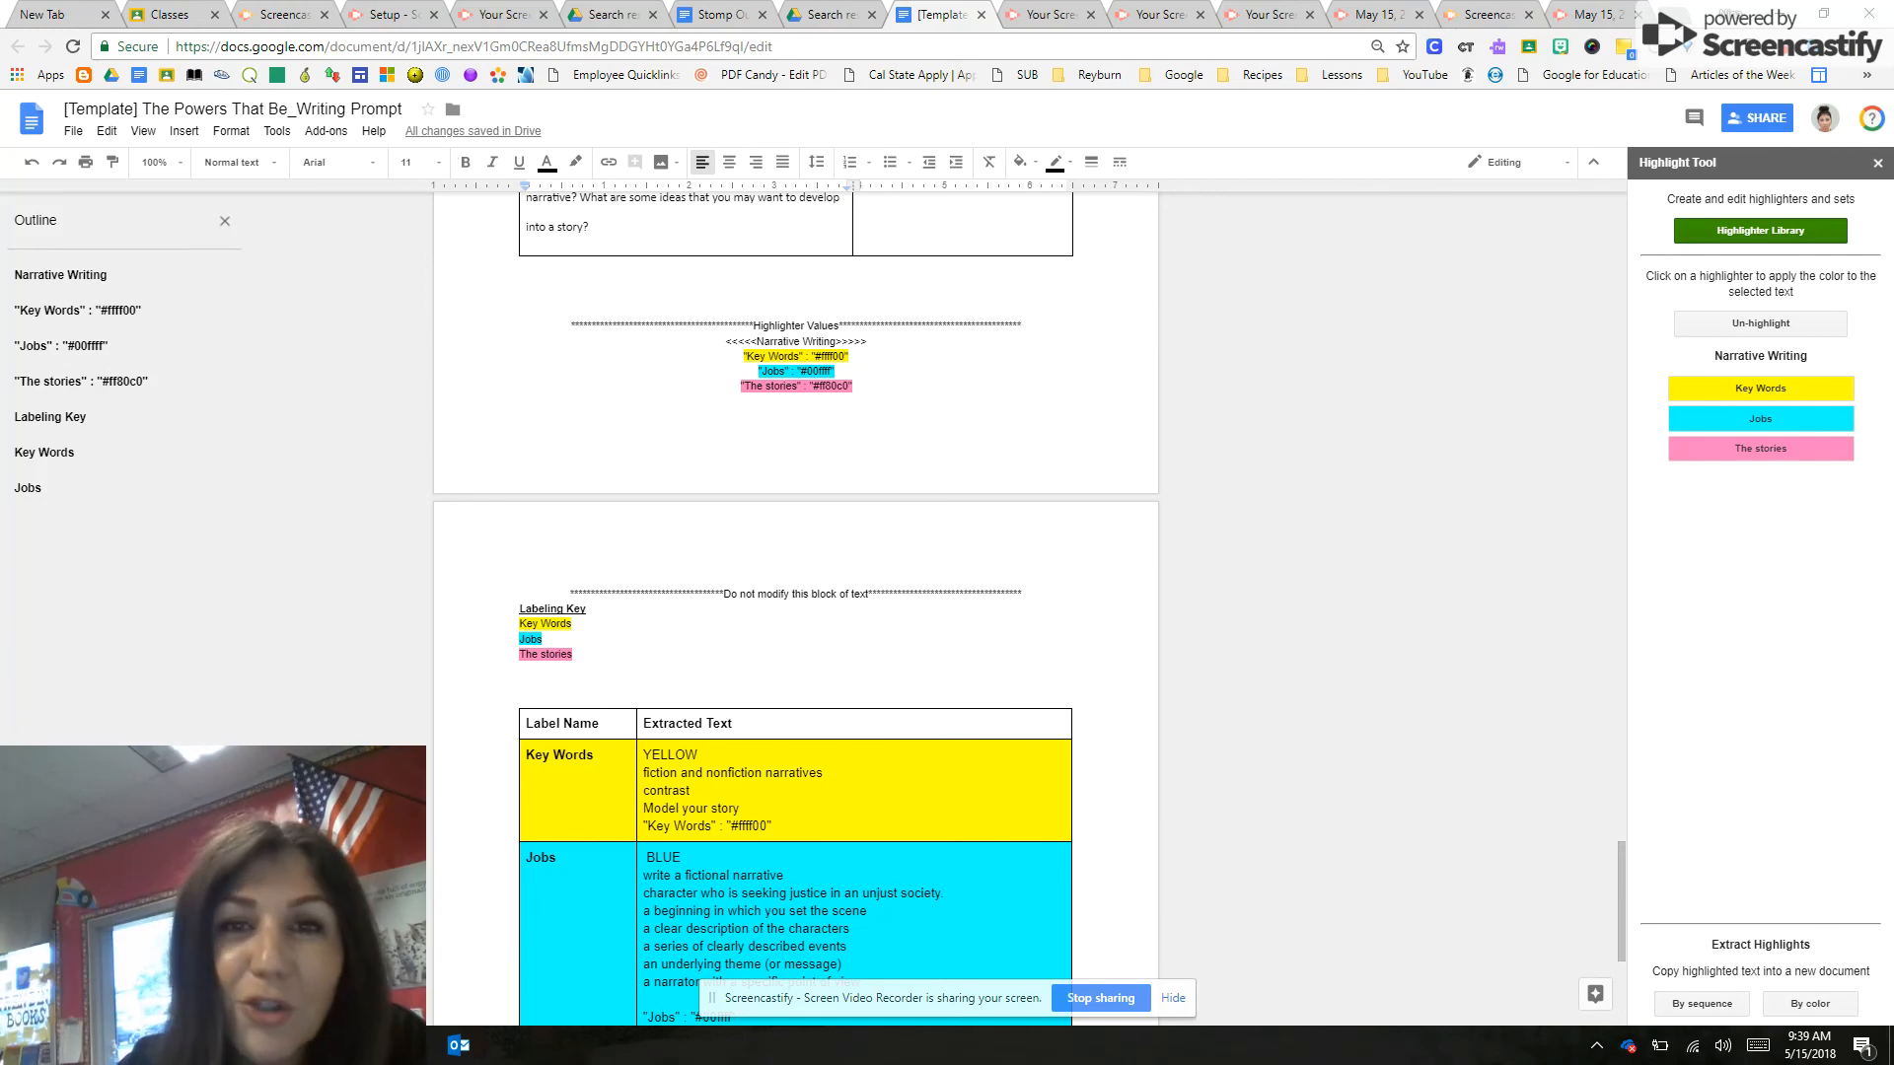
# Extract the highlights by sequence into the current document and view the new table below the color-grouped one.
pyautogui.click(1674, 1006)
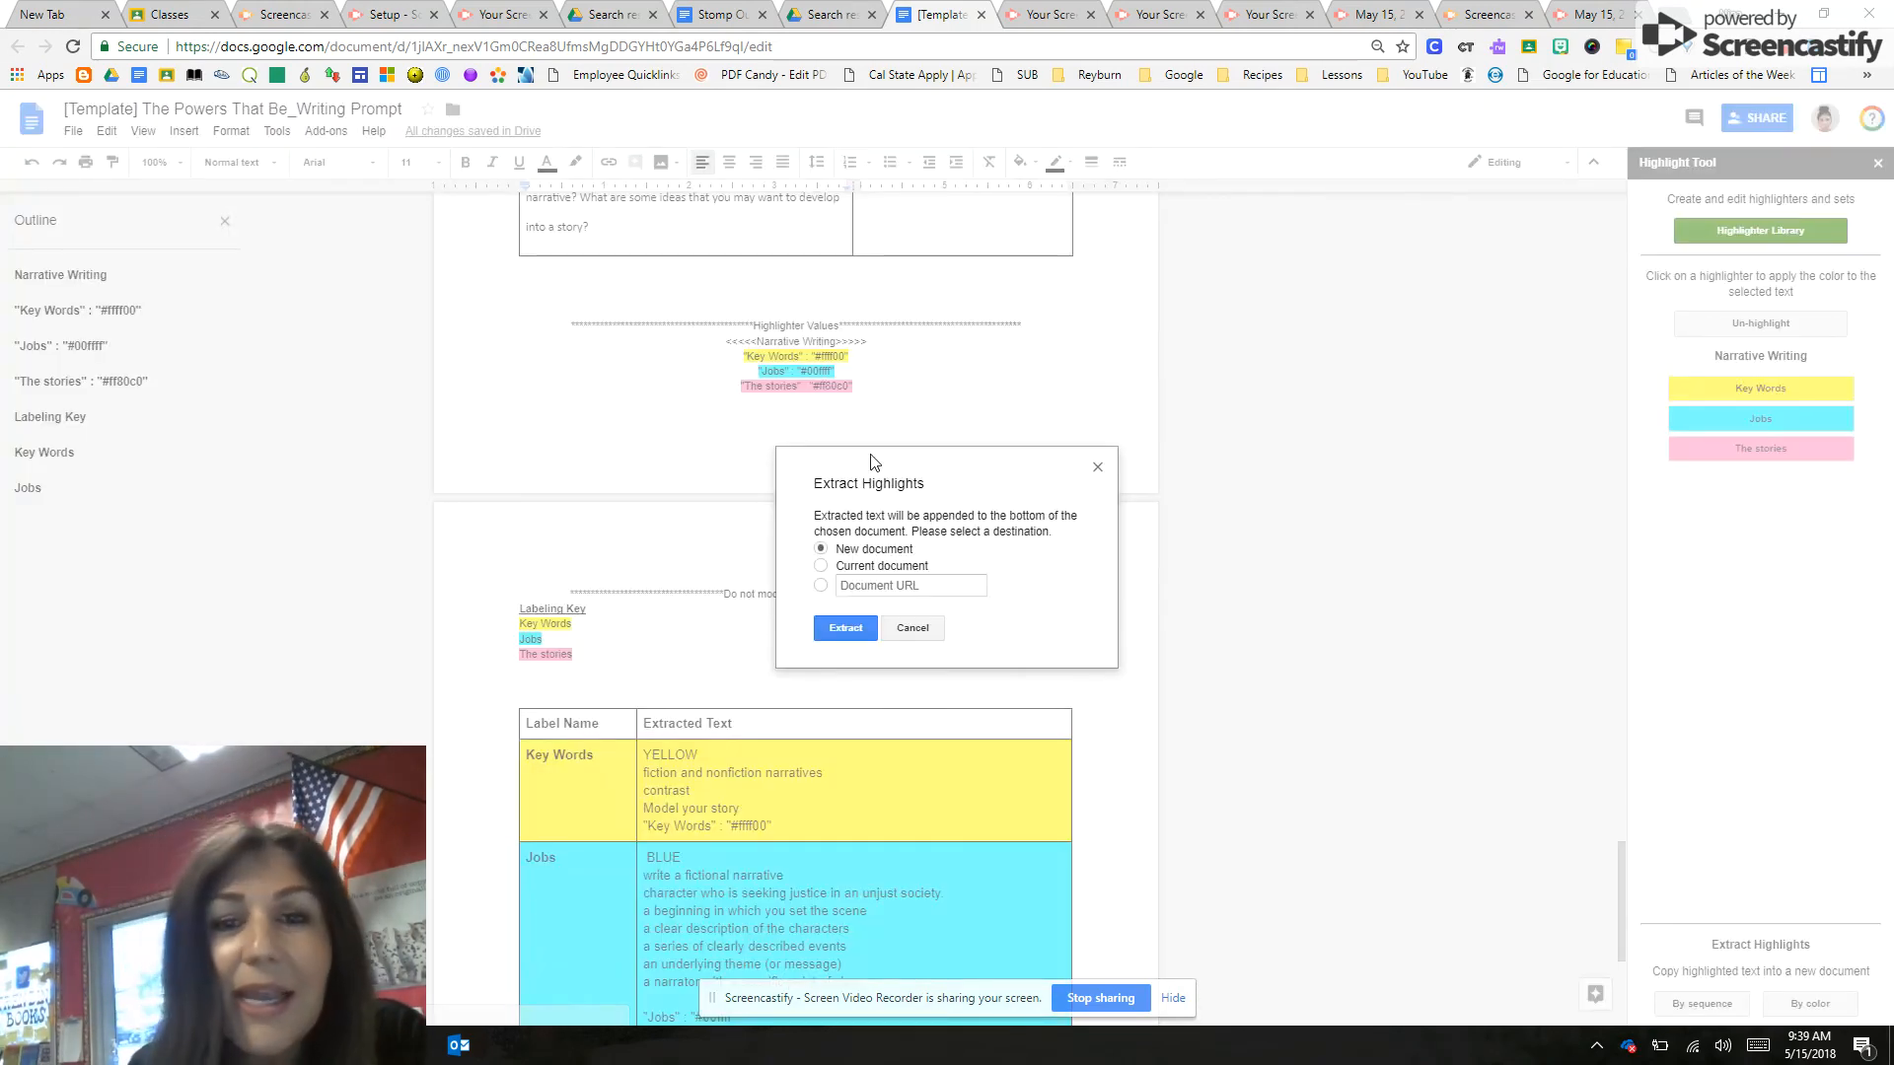
pyautogui.click(822, 566)
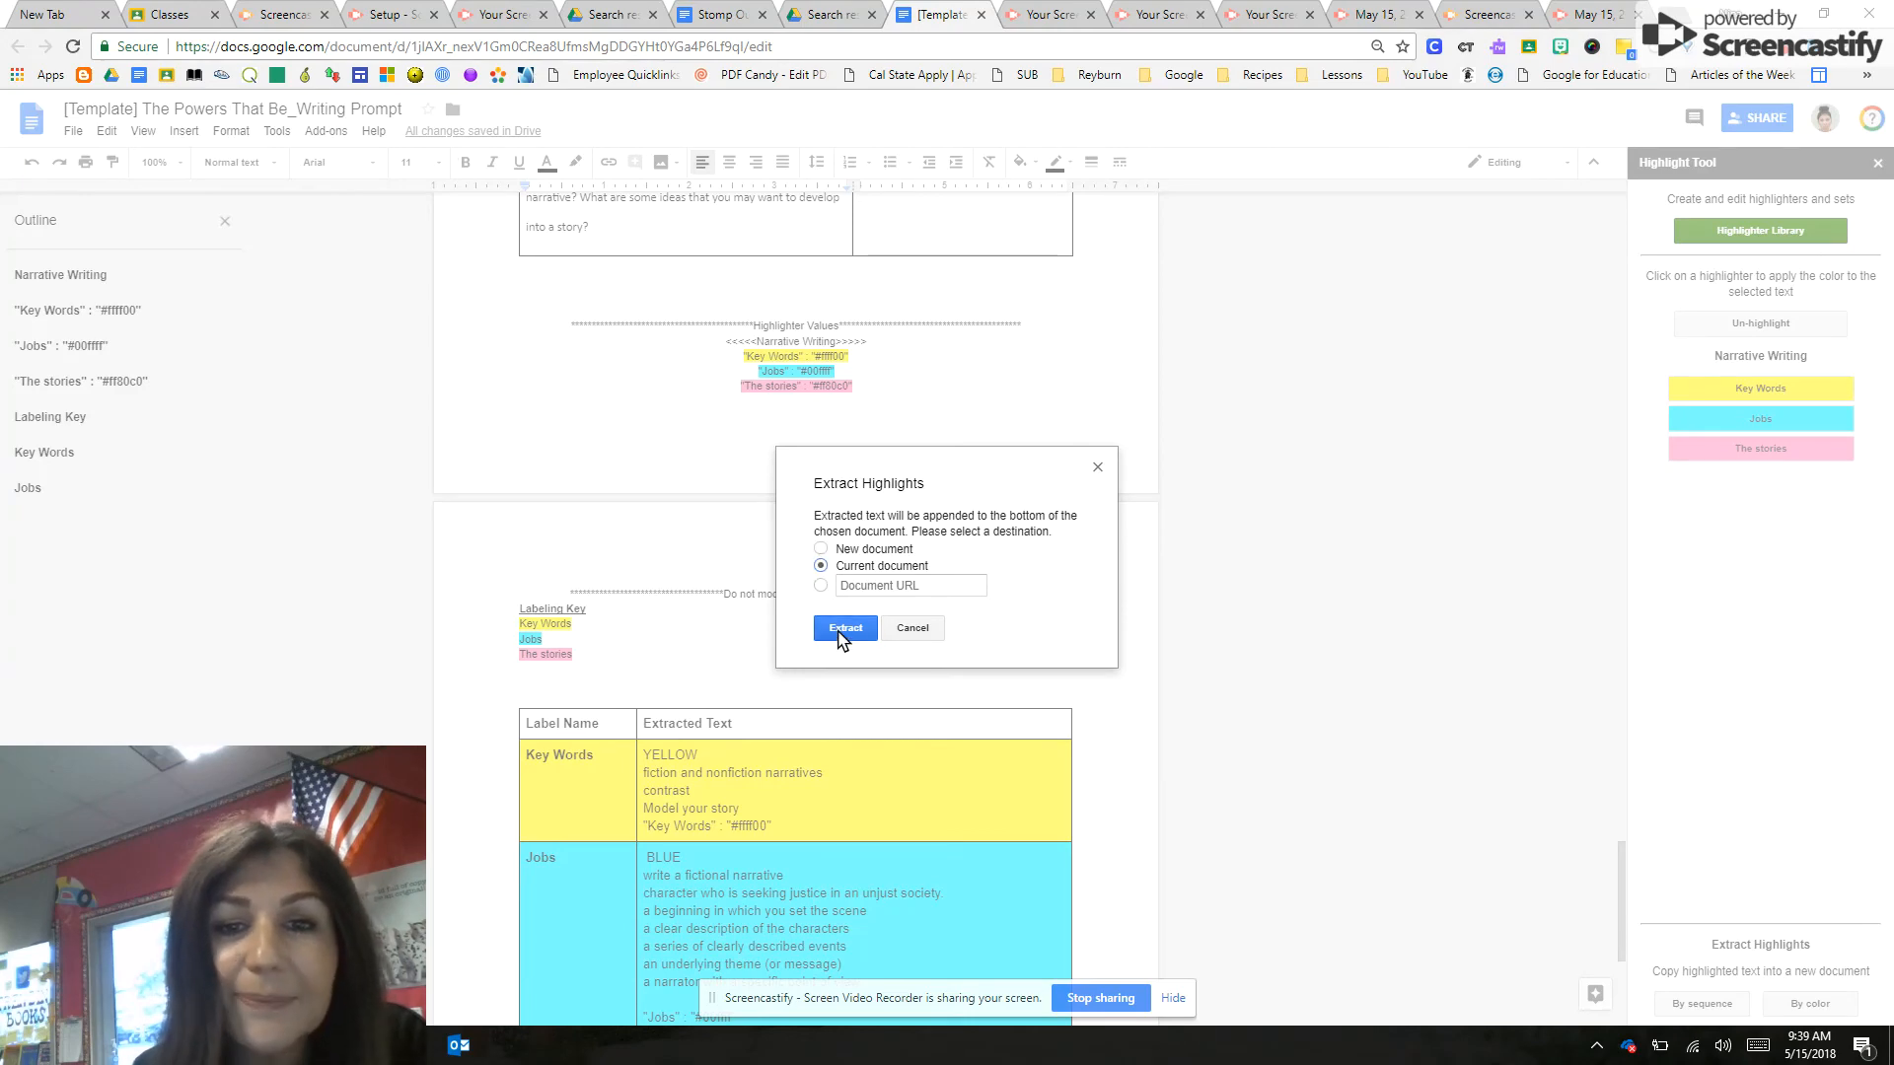
pyautogui.click(844, 637)
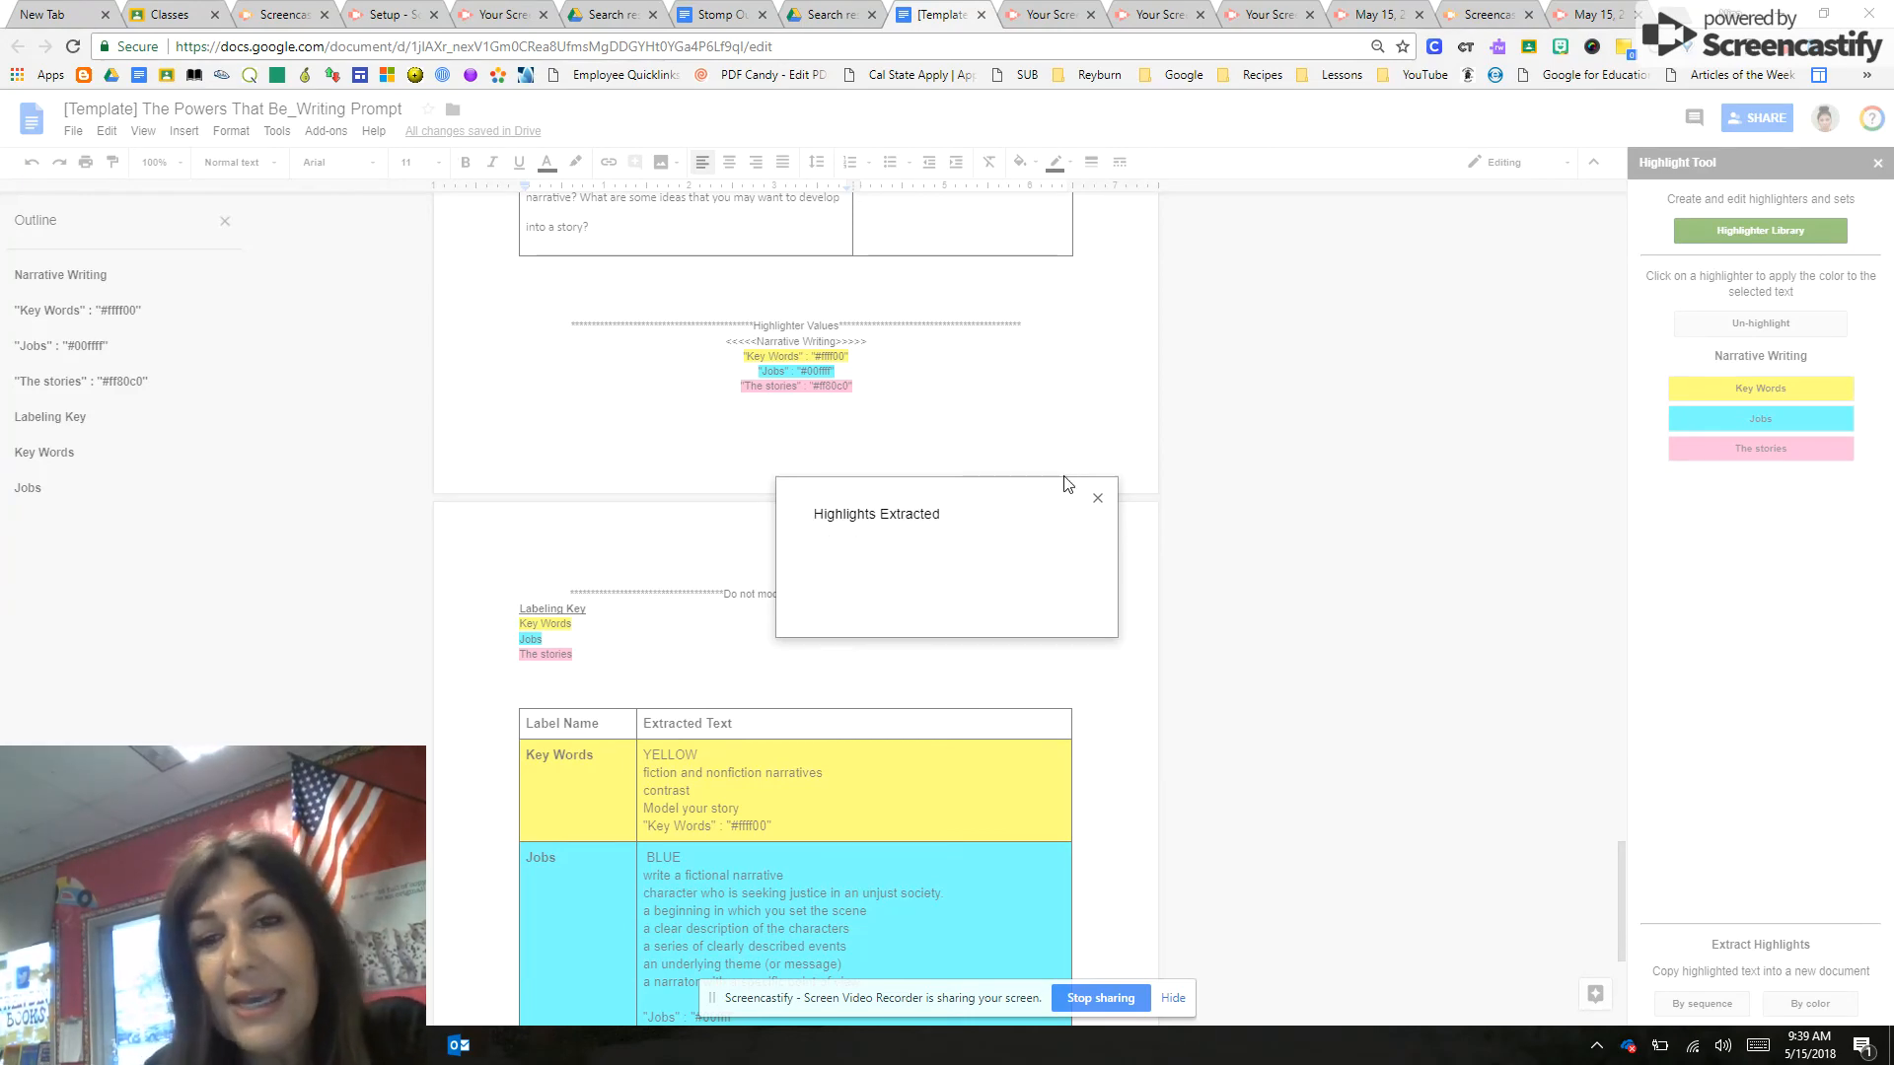
pyautogui.click(1099, 501)
pyautogui.scroll(-20, 1099, 503)
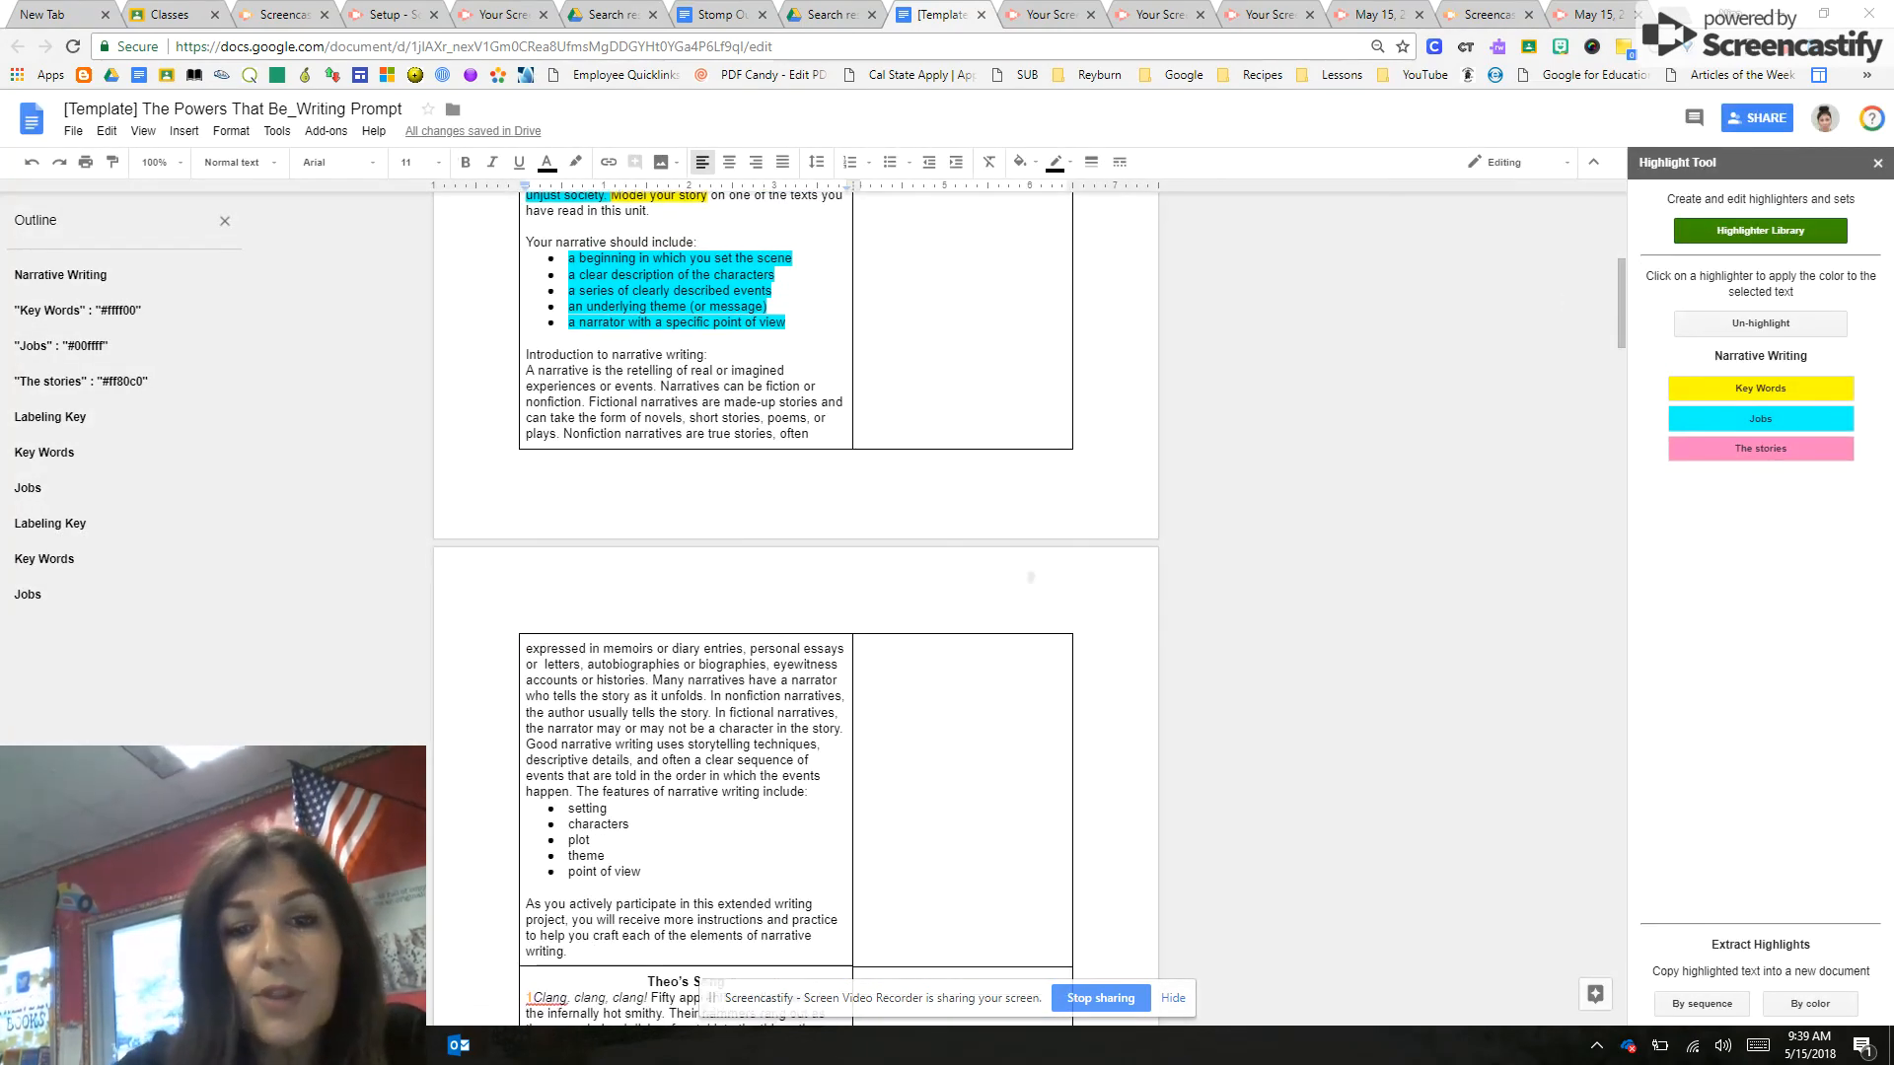
pyautogui.scroll(-12, 795, 592)
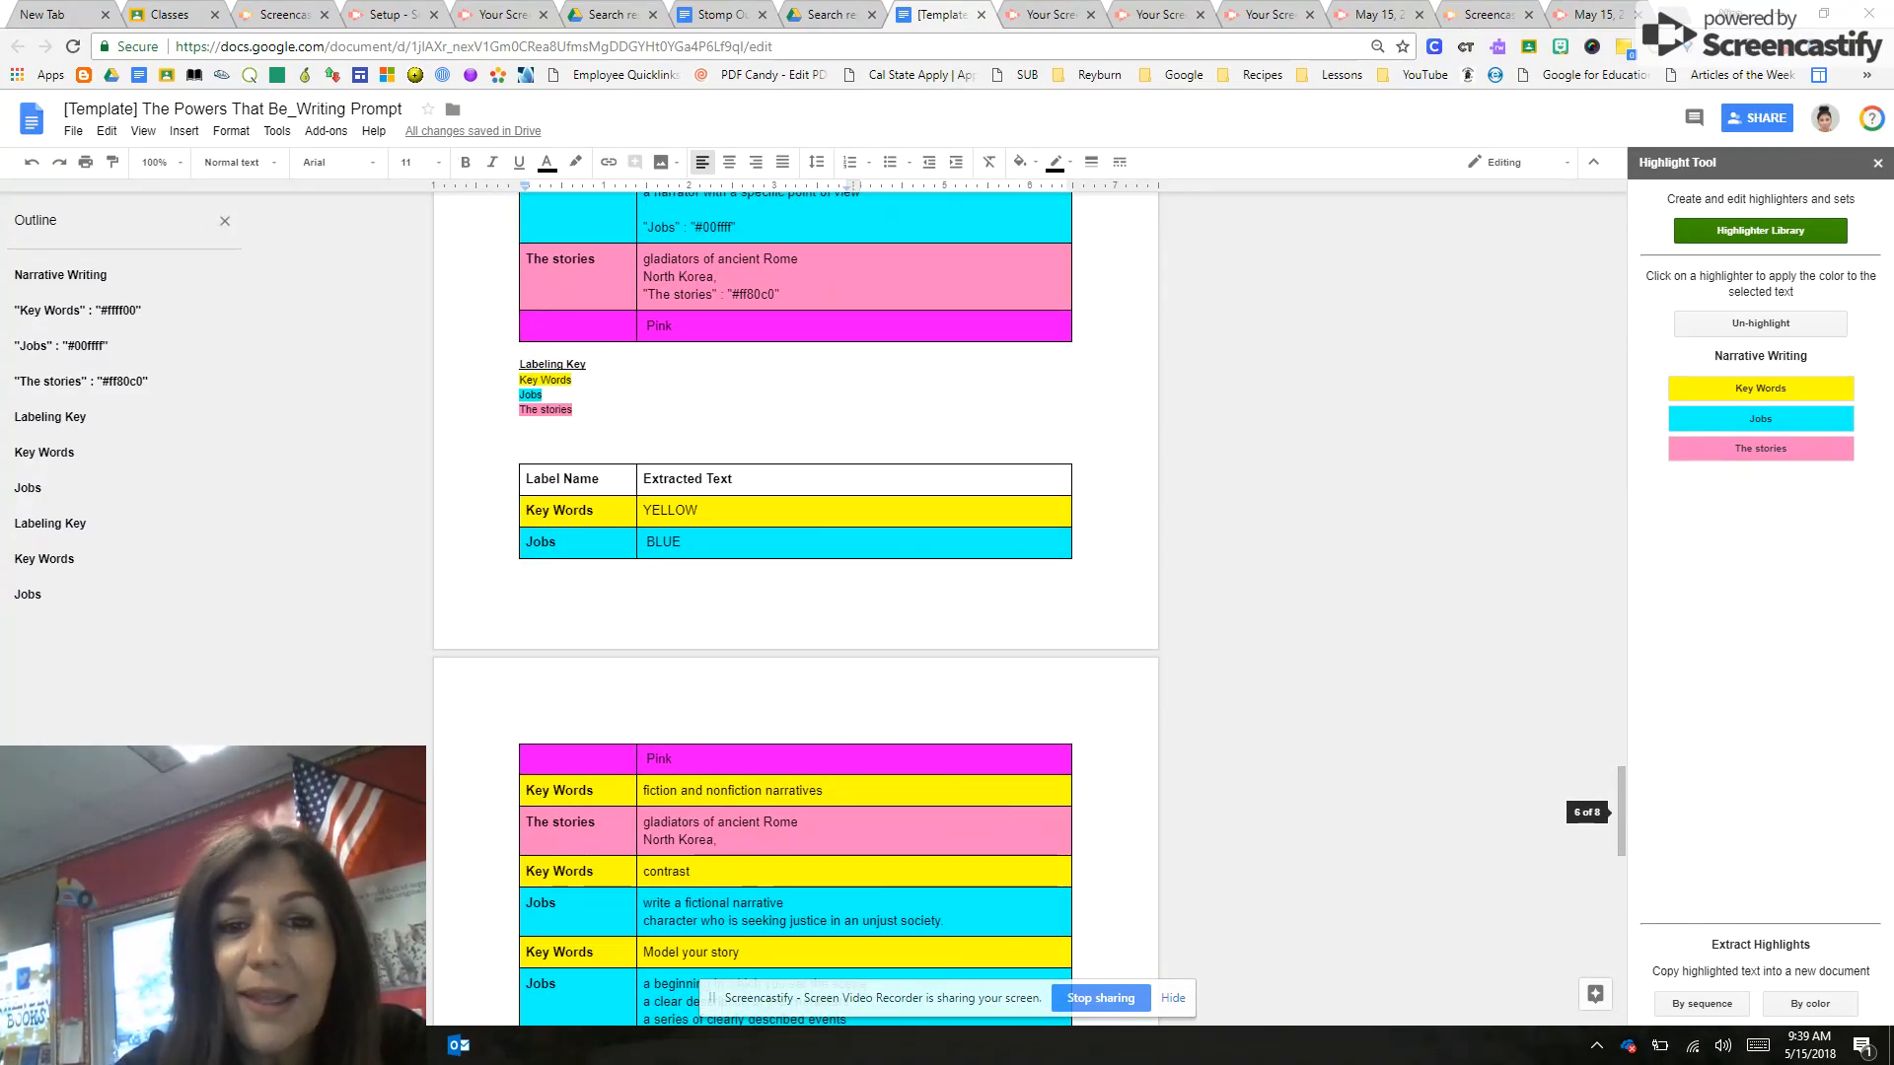
pyautogui.scroll(-3, 795, 592)
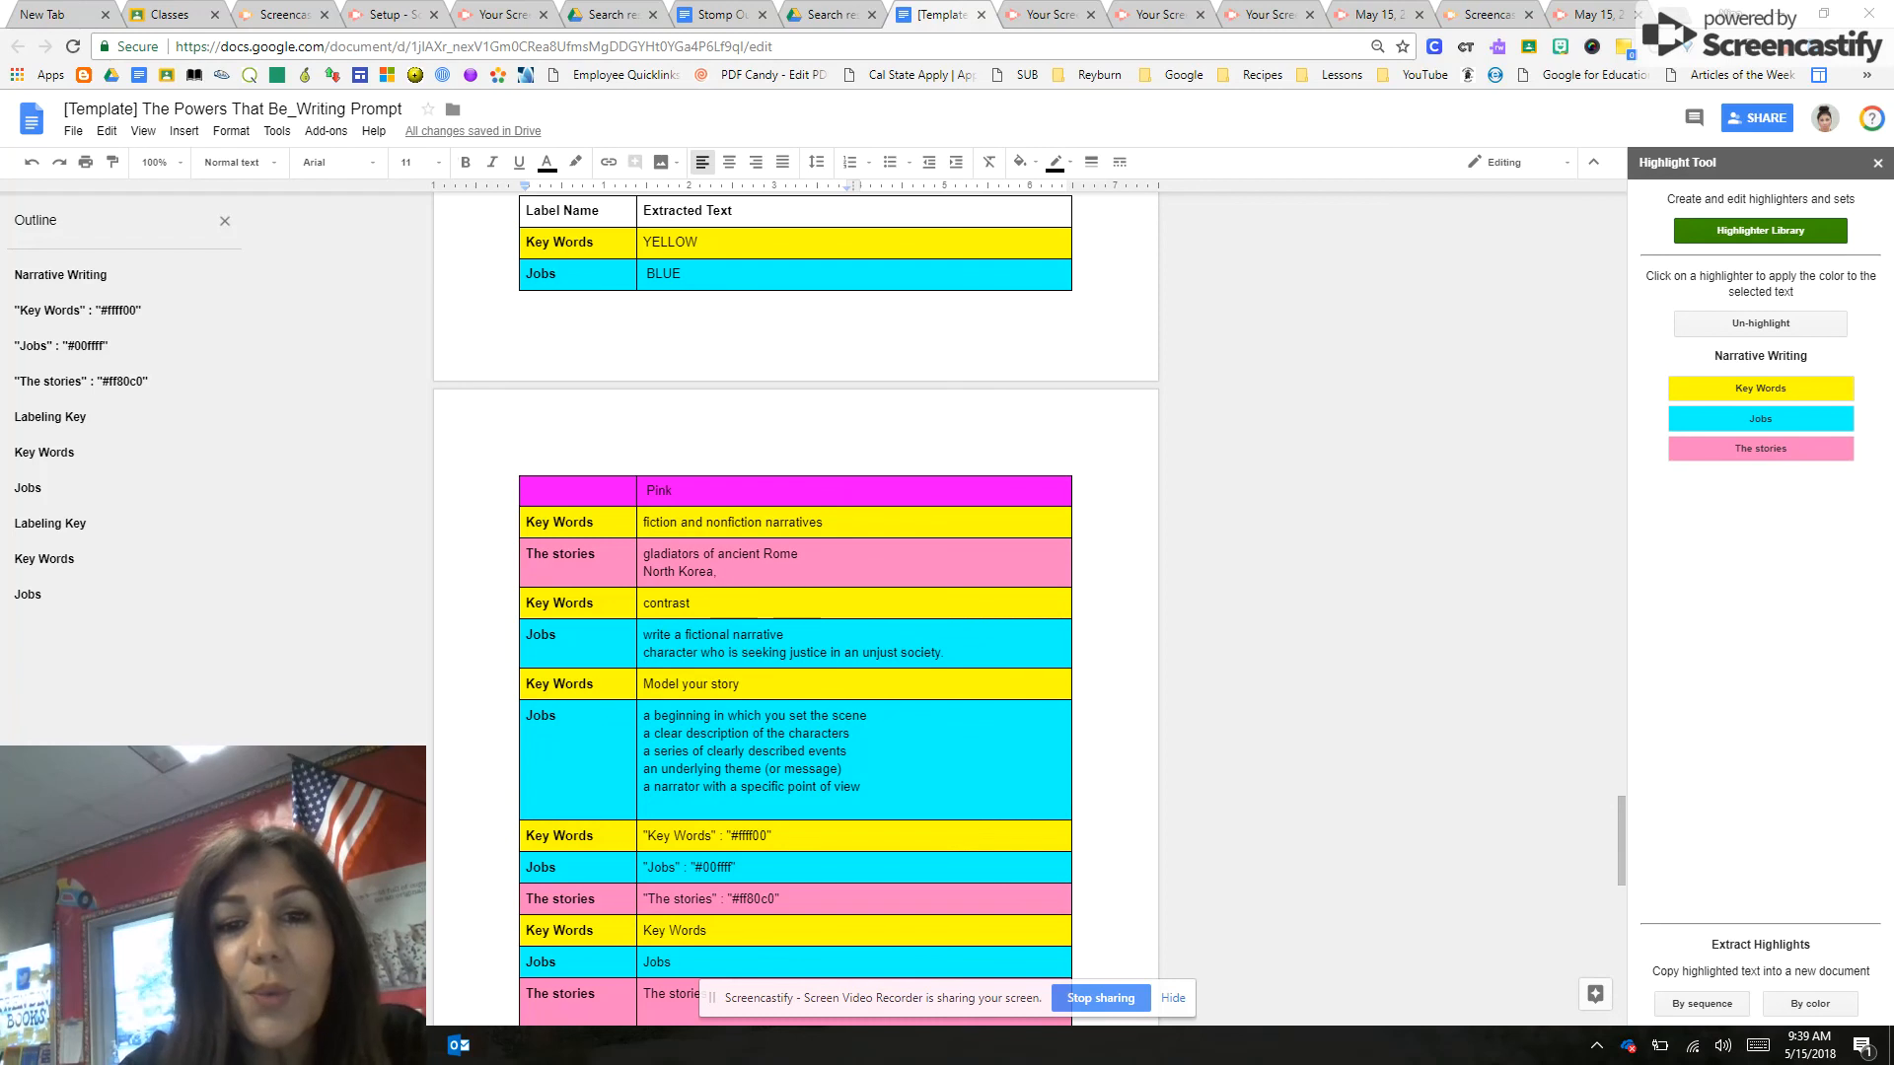